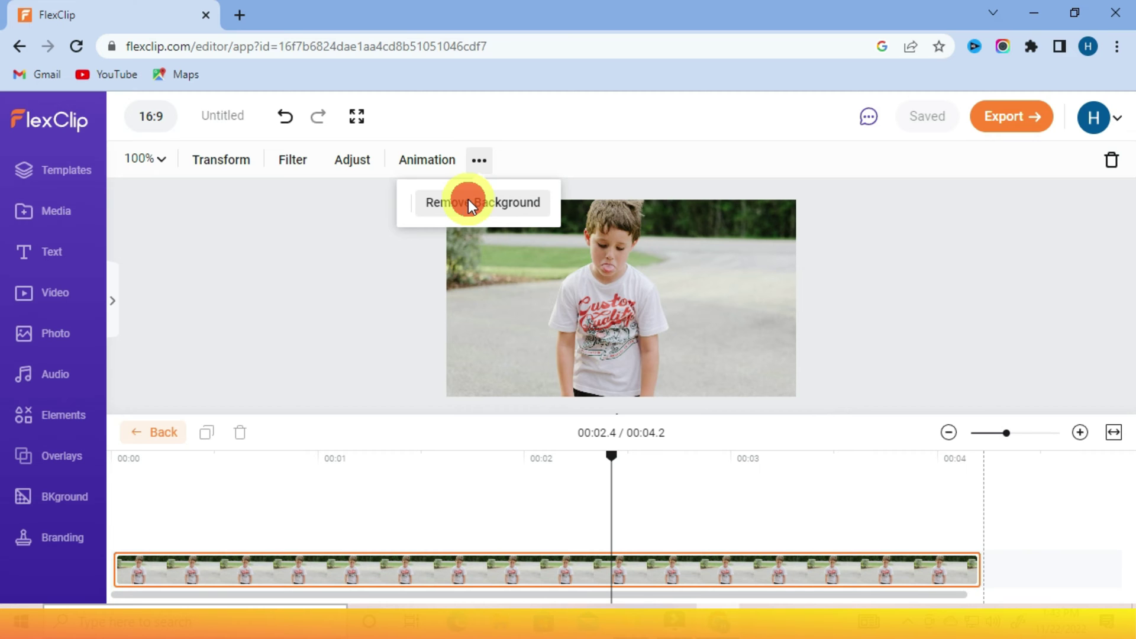
Remove the photo's background and bring up the clip's filter presets
{"action": "left_click", "coordinate": [467, 202]}
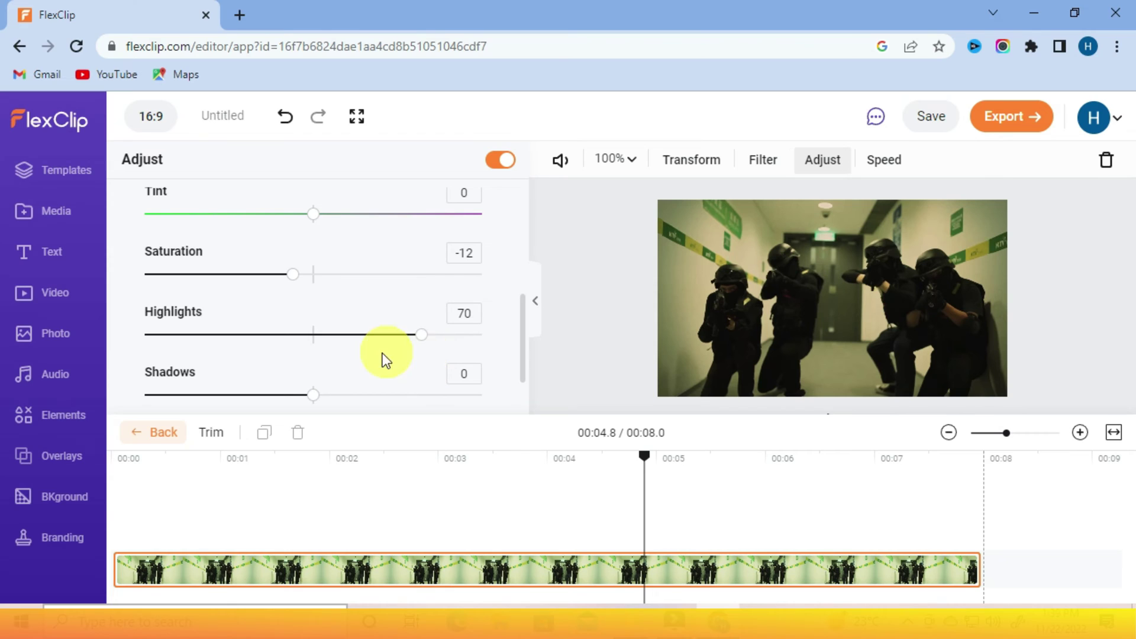
{"action": "left_click_drag", "start_coordinate": [421, 334], "coordinate": [283, 335]}
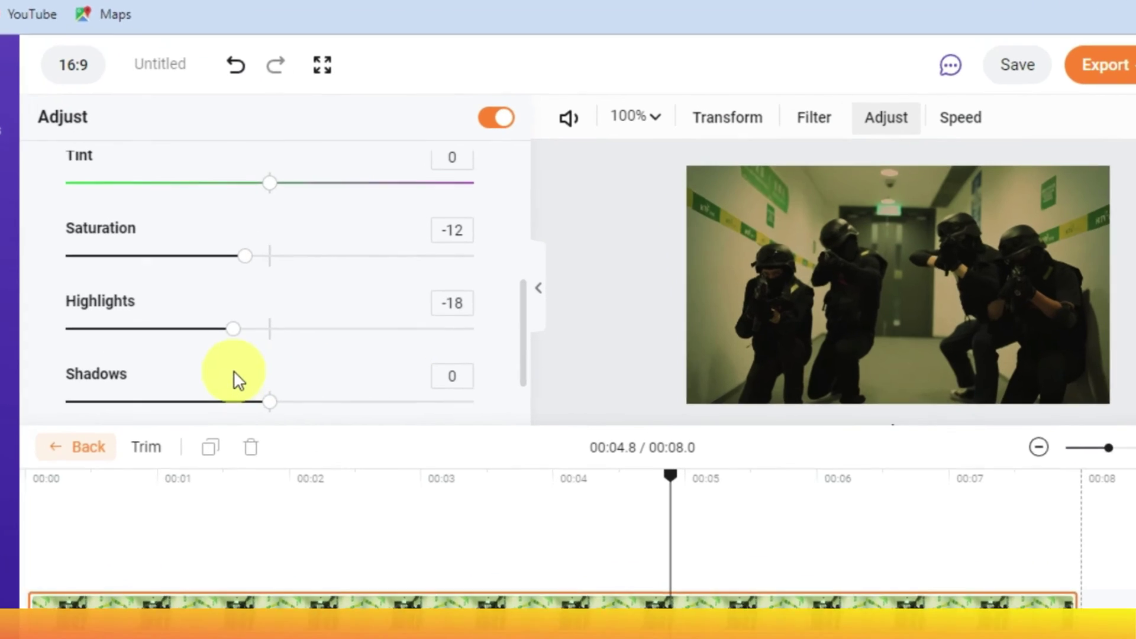
{"action": "scroll", "coordinate": [280, 367], "scroll_direction": "up", "scroll_amount": 5}
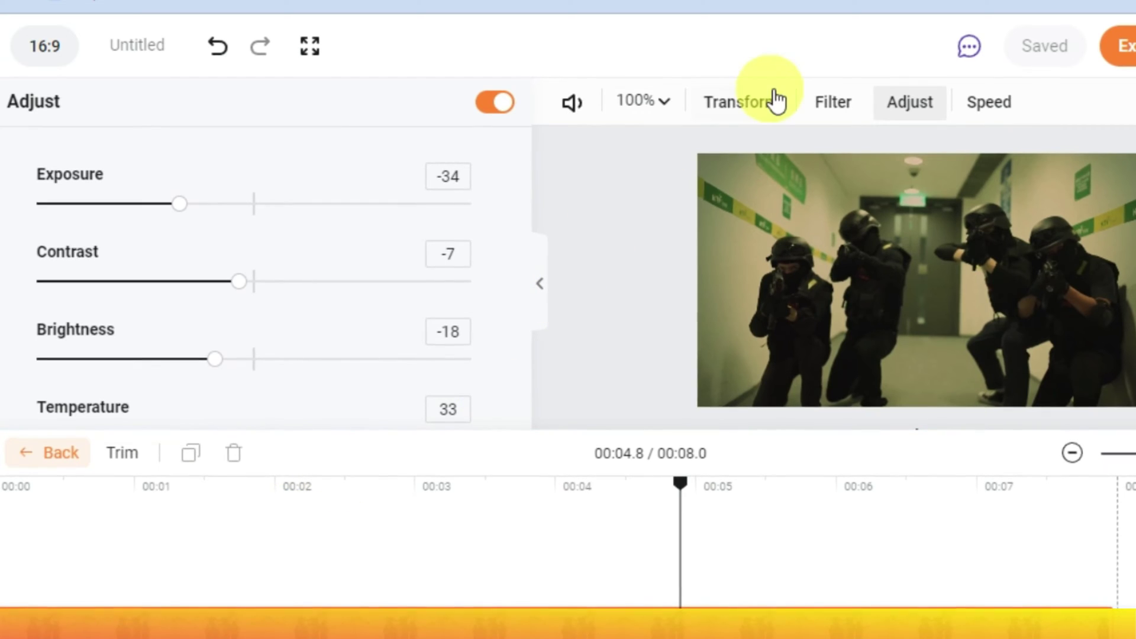
{"action": "left_click", "coordinate": [833, 102]}
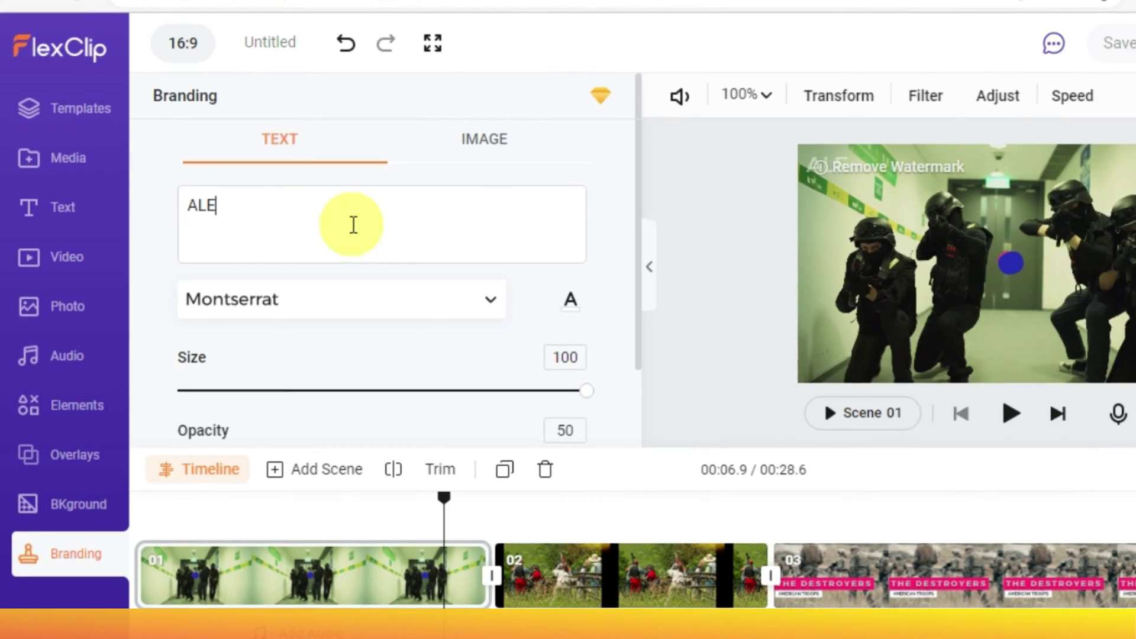
Place the 'EDITS' name watermark at bottom-right, recentre the red ball and ring, and play the scene
{"action": "type", "text": "X EDITS"}
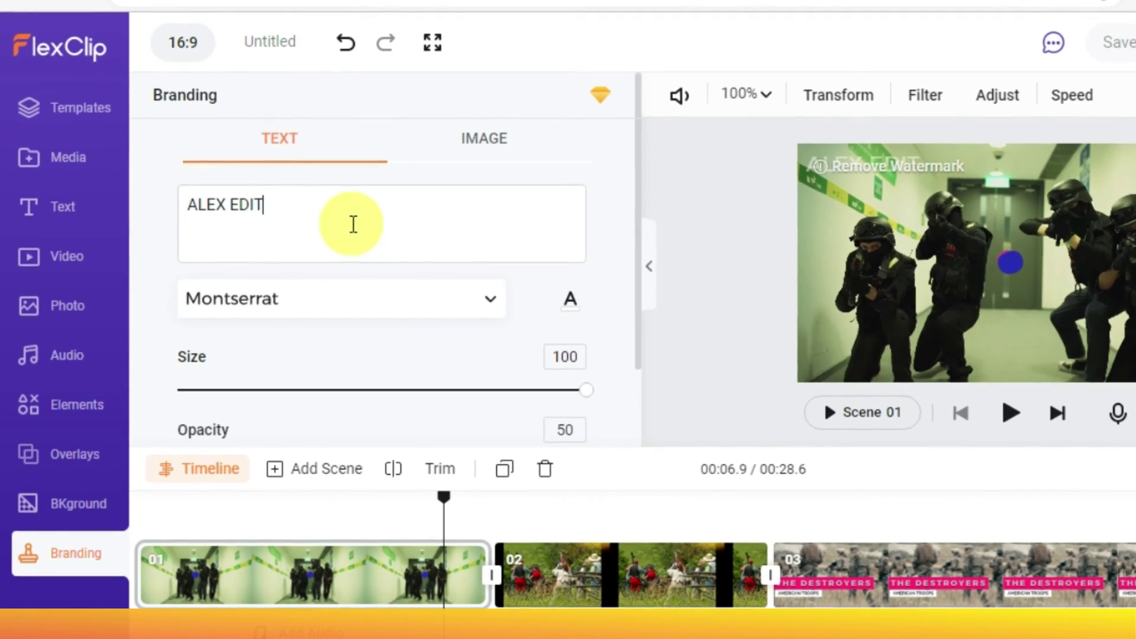
{"action": "scroll", "coordinate": [507, 312], "scroll_direction": "down", "scroll_amount": 3}
{"action": "left_click", "coordinate": [571, 432]}
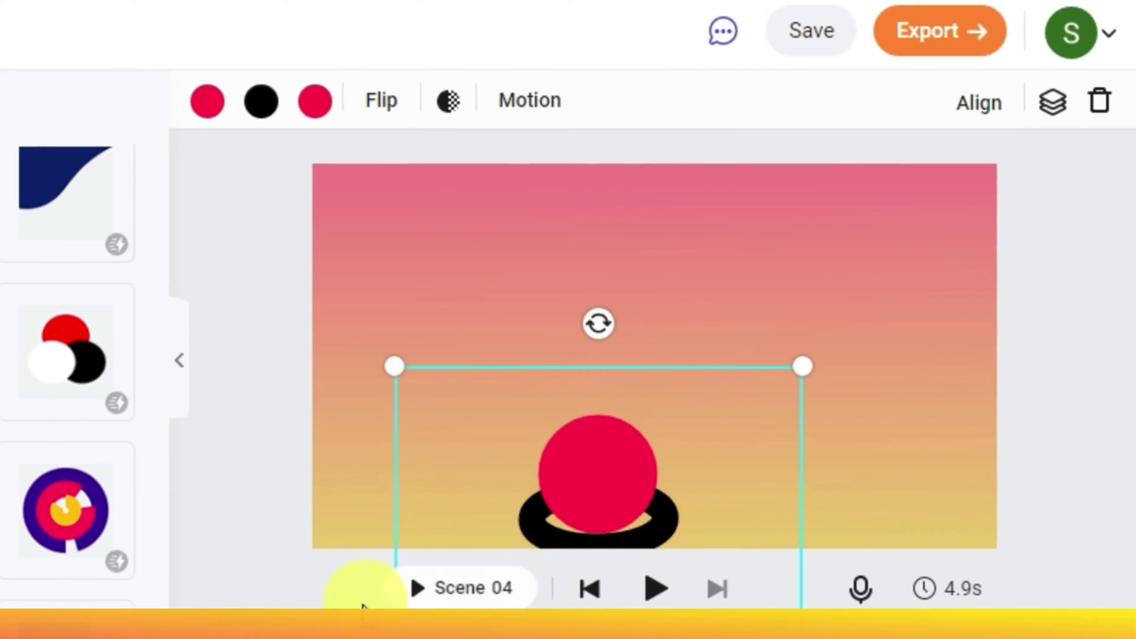
{"action": "left_click_drag", "start_coordinate": [632, 487], "coordinate": [650, 444]}
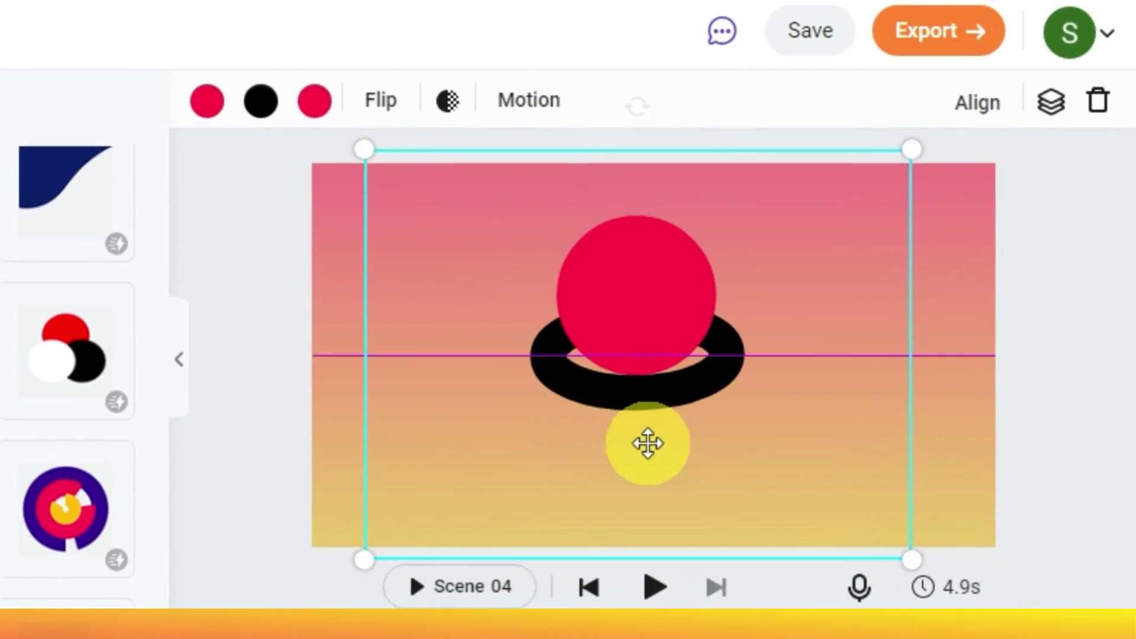
{"action": "key", "text": "space"}
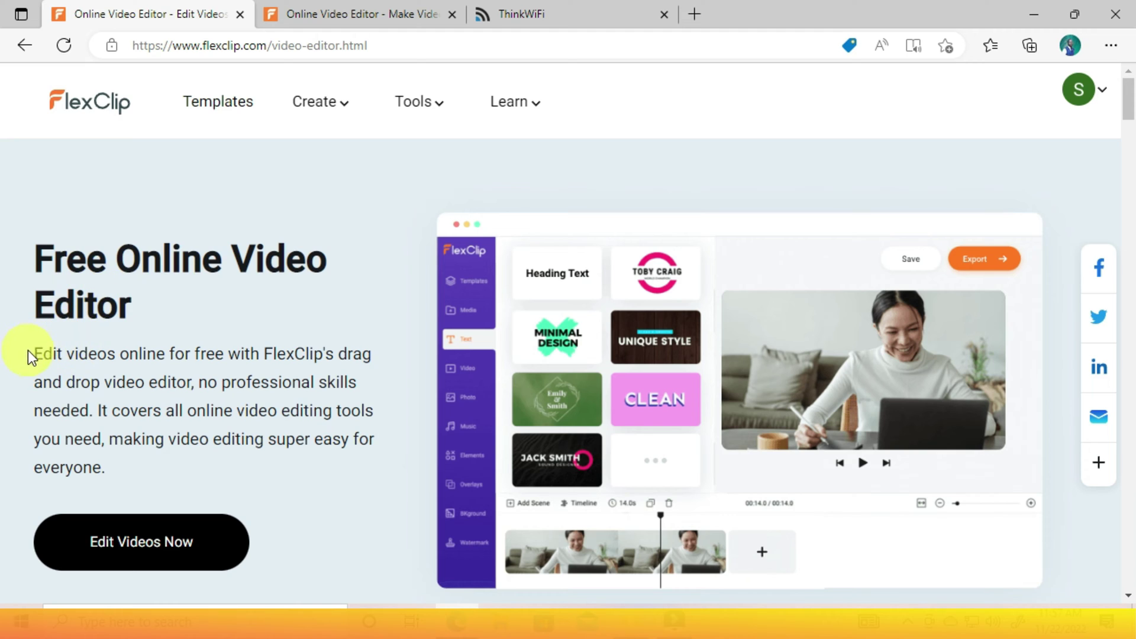
Highlight and then deselect the editor description paragraph while scrolling down the page
{"action": "left_click_drag", "start_coordinate": [98, 373], "coordinate": [345, 432]}
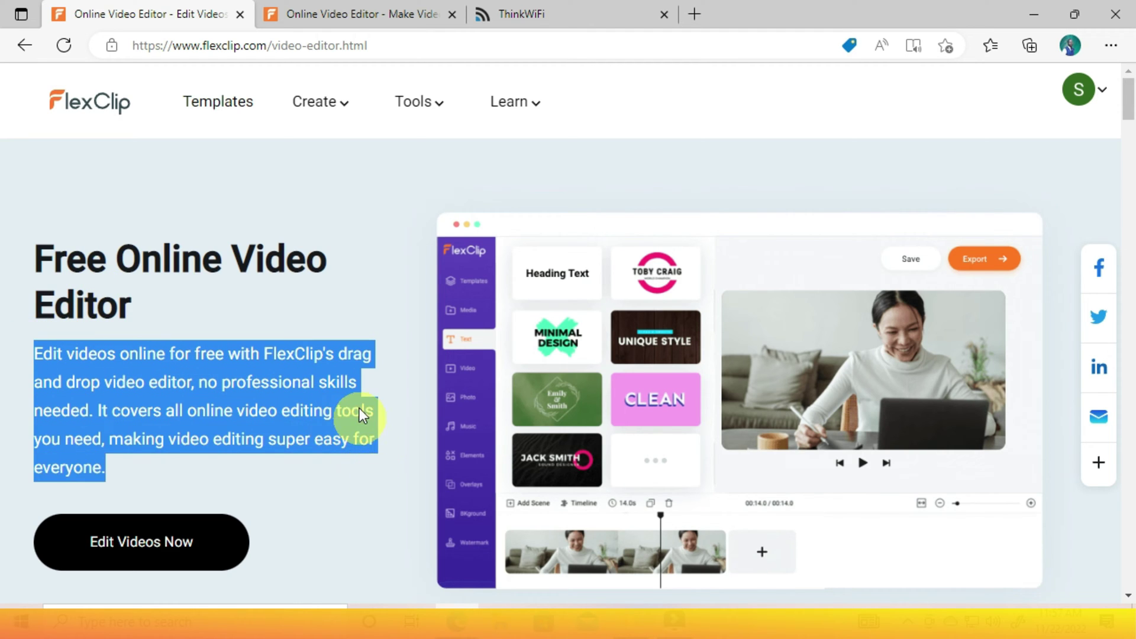
{"action": "left_click", "coordinate": [352, 290]}
{"action": "scroll", "coordinate": [329, 355], "scroll_direction": "down", "scroll_amount": 10}
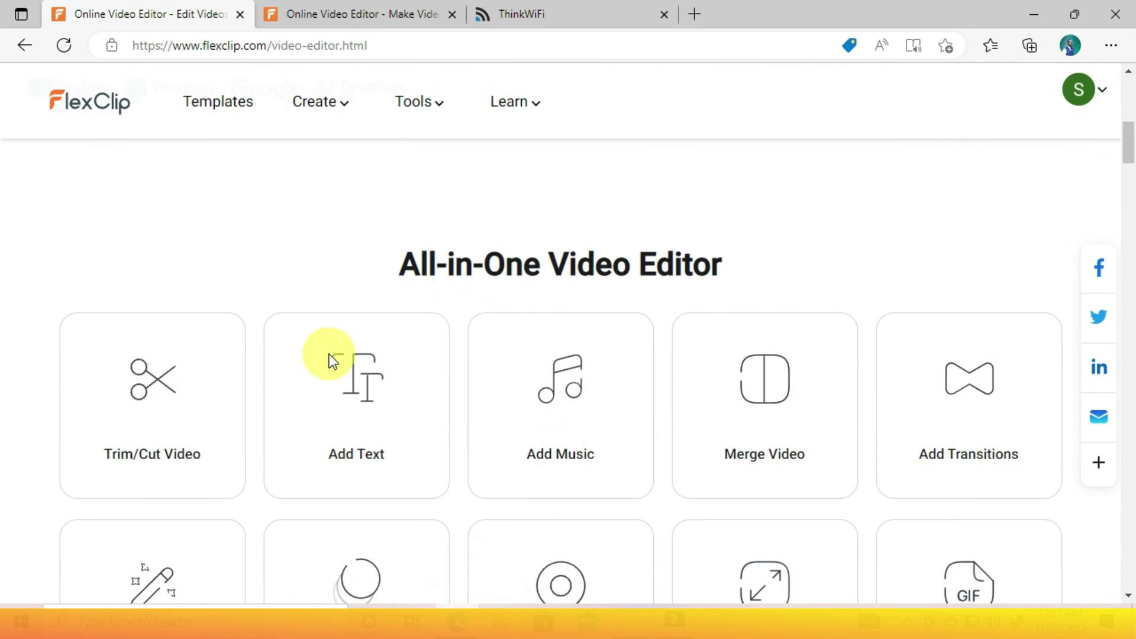
{"action": "scroll", "coordinate": [330, 363], "scroll_direction": "down", "scroll_amount": 1}
Highlight the All-in-One Video Editor heading, then go to the video templates page
{"action": "left_click_drag", "start_coordinate": [361, 183], "coordinate": [764, 203]}
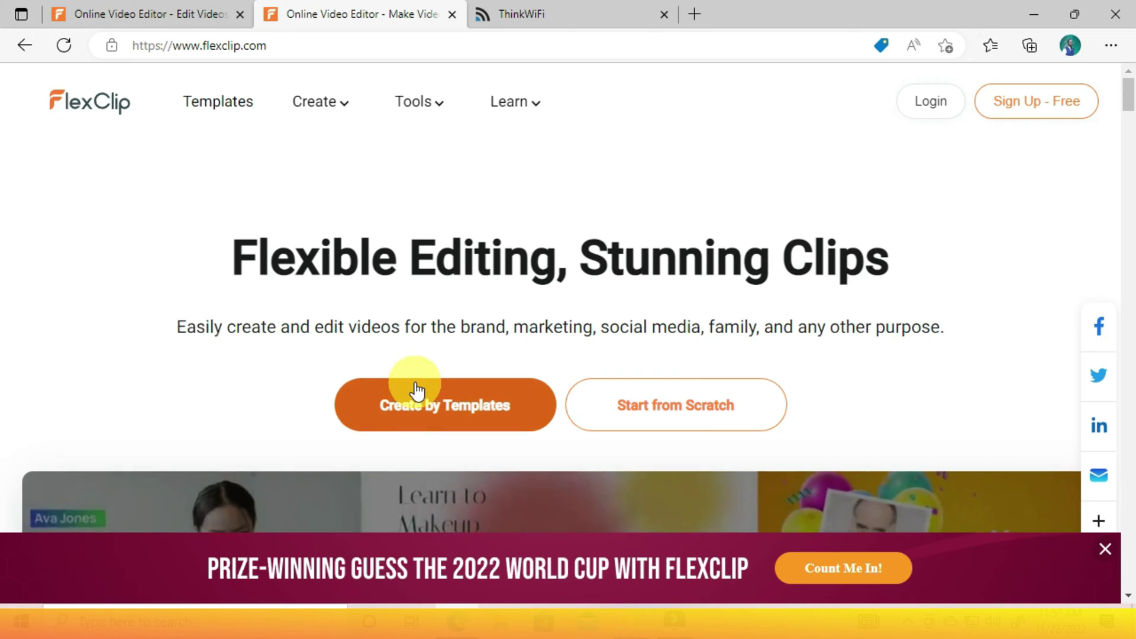
{"action": "scroll", "coordinate": [415, 385], "scroll_direction": "down", "scroll_amount": 1}
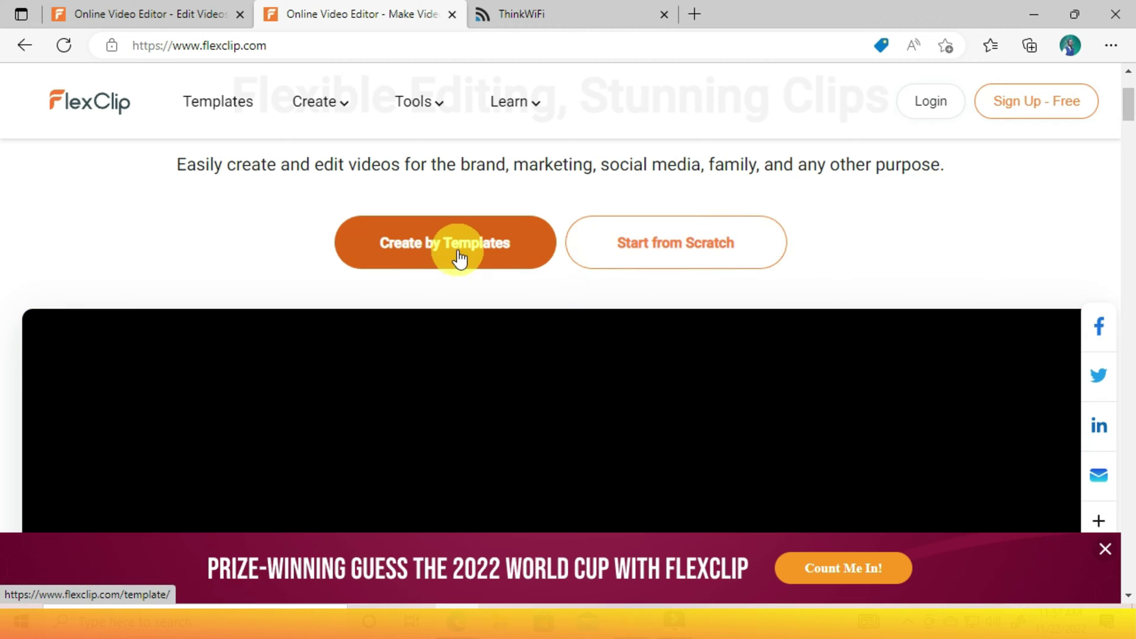
{"action": "scroll", "coordinate": [495, 363], "scroll_direction": "down", "scroll_amount": 3}
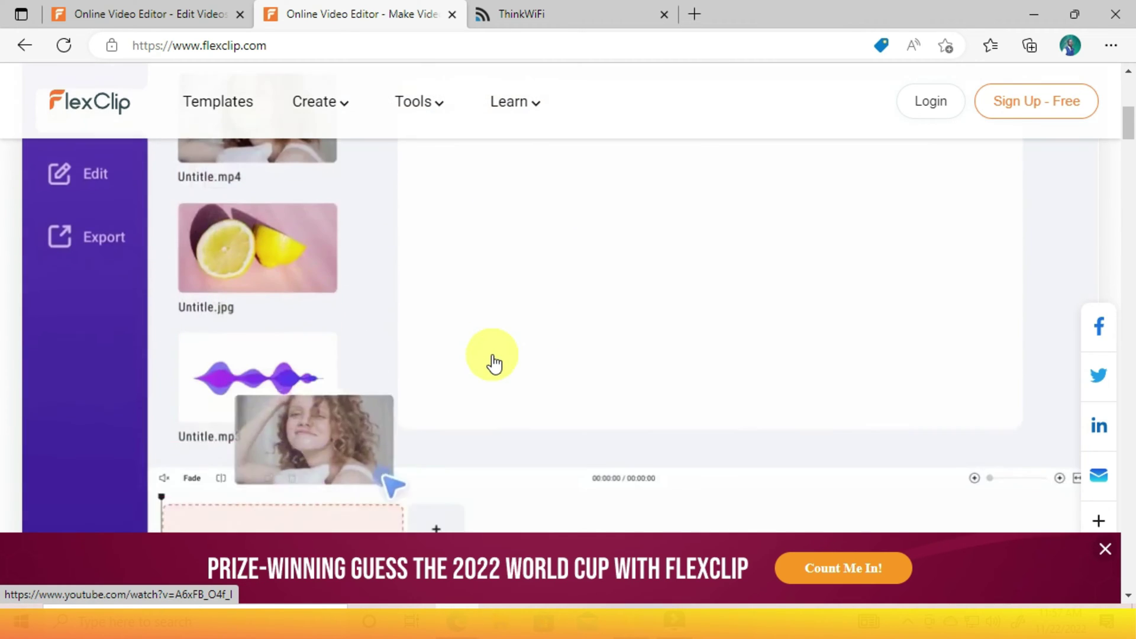
{"action": "scroll", "coordinate": [488, 360], "scroll_direction": "up", "scroll_amount": 5}
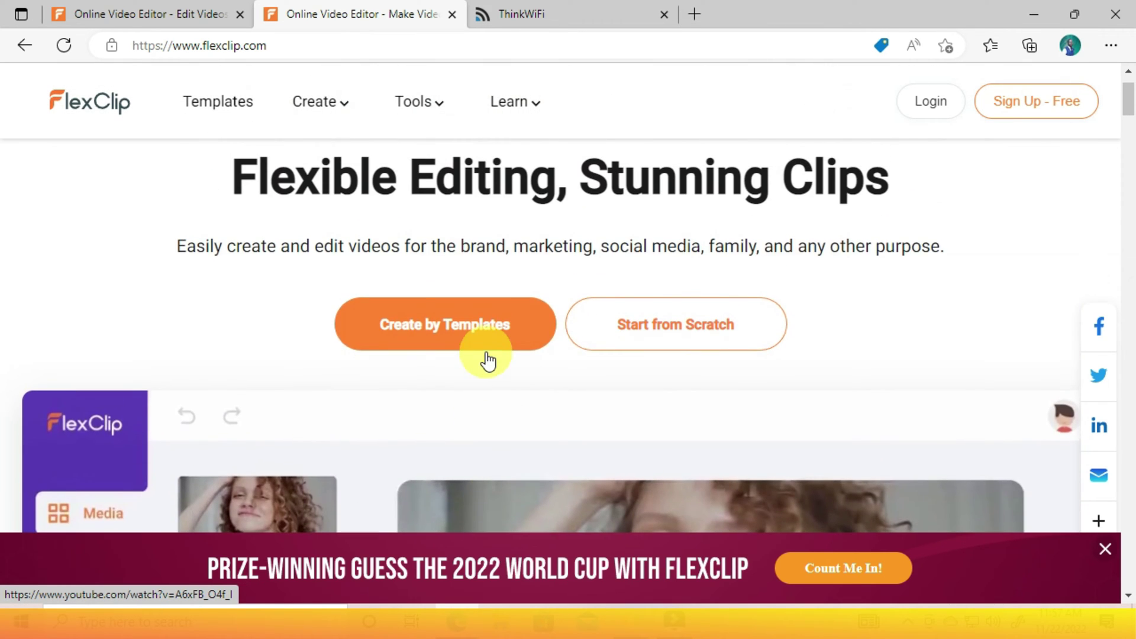
{"action": "left_click", "coordinate": [431, 342]}
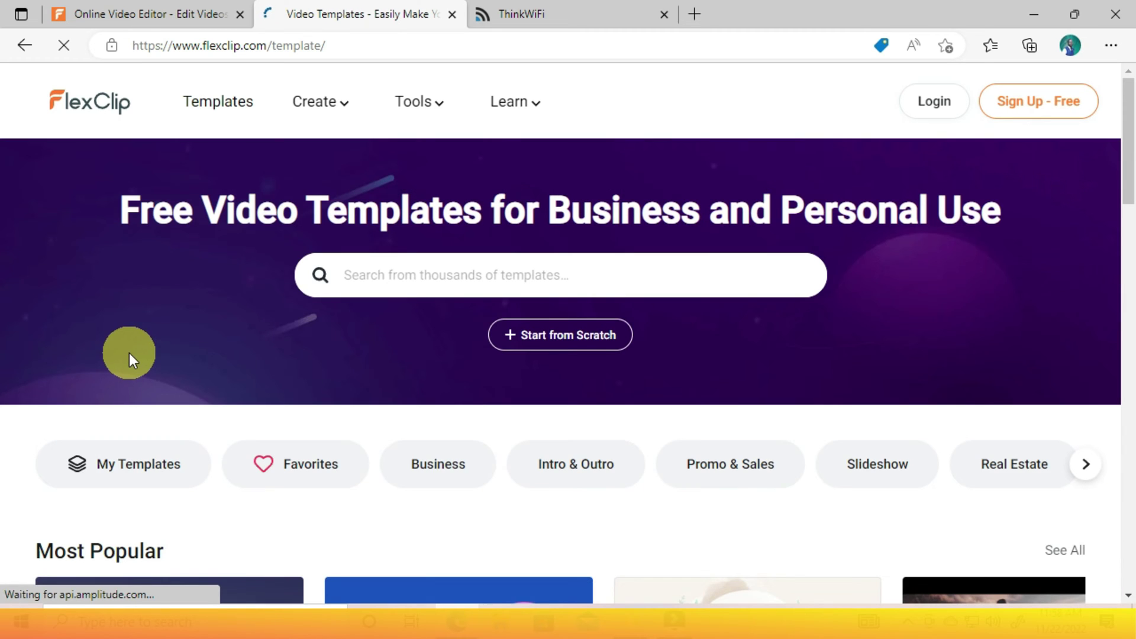
Scroll through the 737 'juice promo' results and open the Fresh Juice Promo preview
{"action": "scroll", "coordinate": [127, 354], "scroll_direction": "down", "scroll_amount": 3}
{"action": "mouse_move", "coordinate": [506, 470]}
{"action": "scroll", "coordinate": [506, 471], "scroll_direction": "down", "scroll_amount": 5}
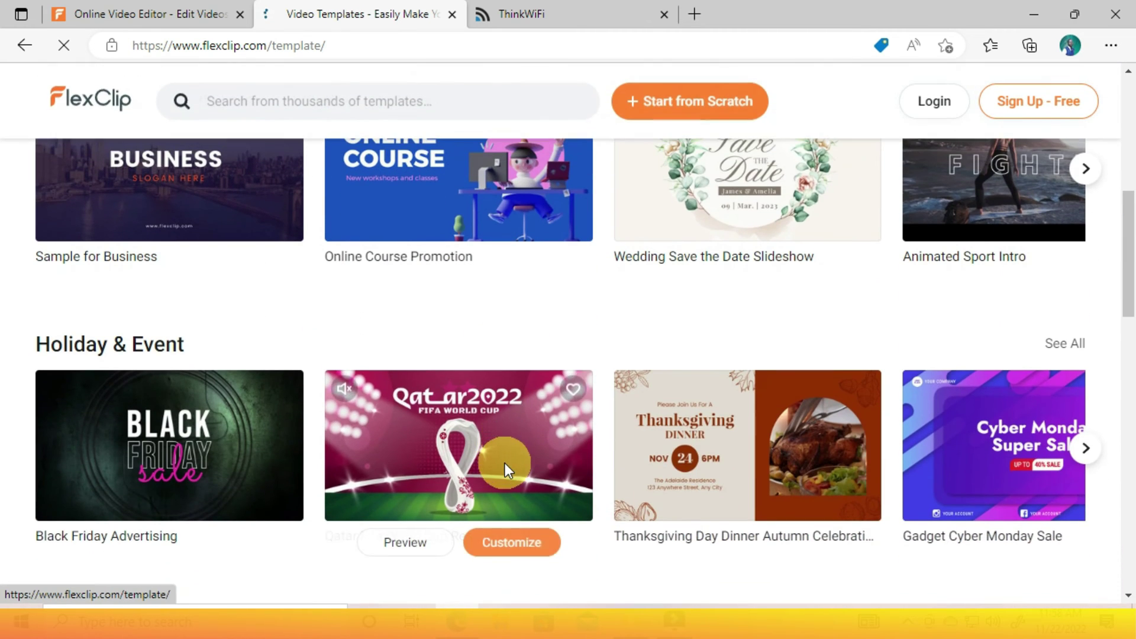
{"action": "scroll", "coordinate": [304, 432], "scroll_direction": "down", "scroll_amount": 10}
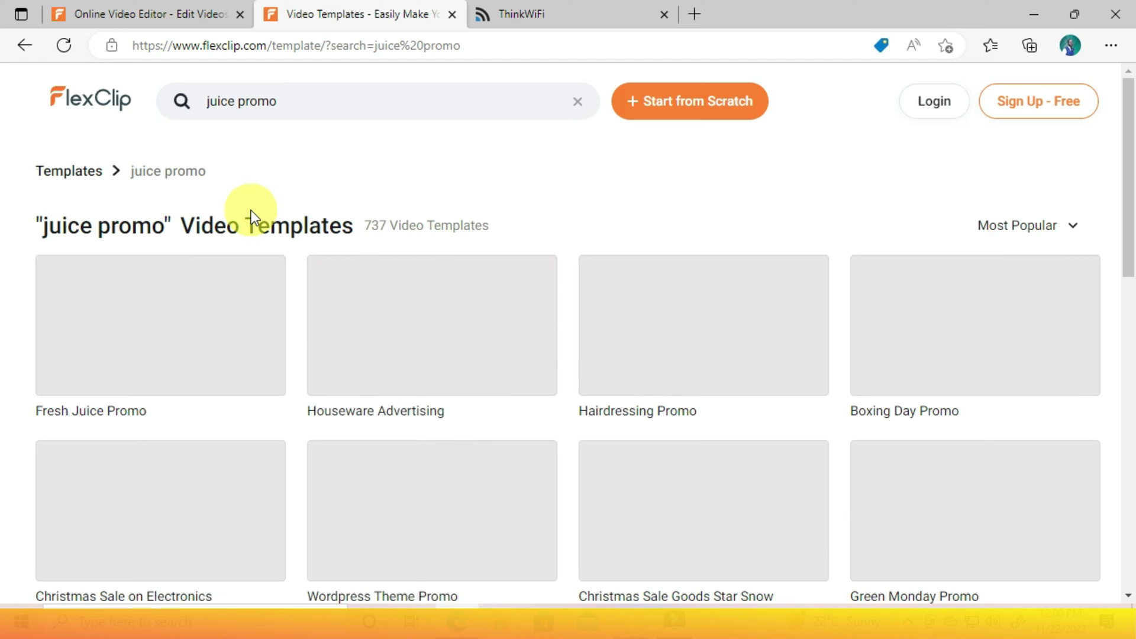
{"action": "scroll", "coordinate": [518, 260], "scroll_direction": "down", "scroll_amount": 1}
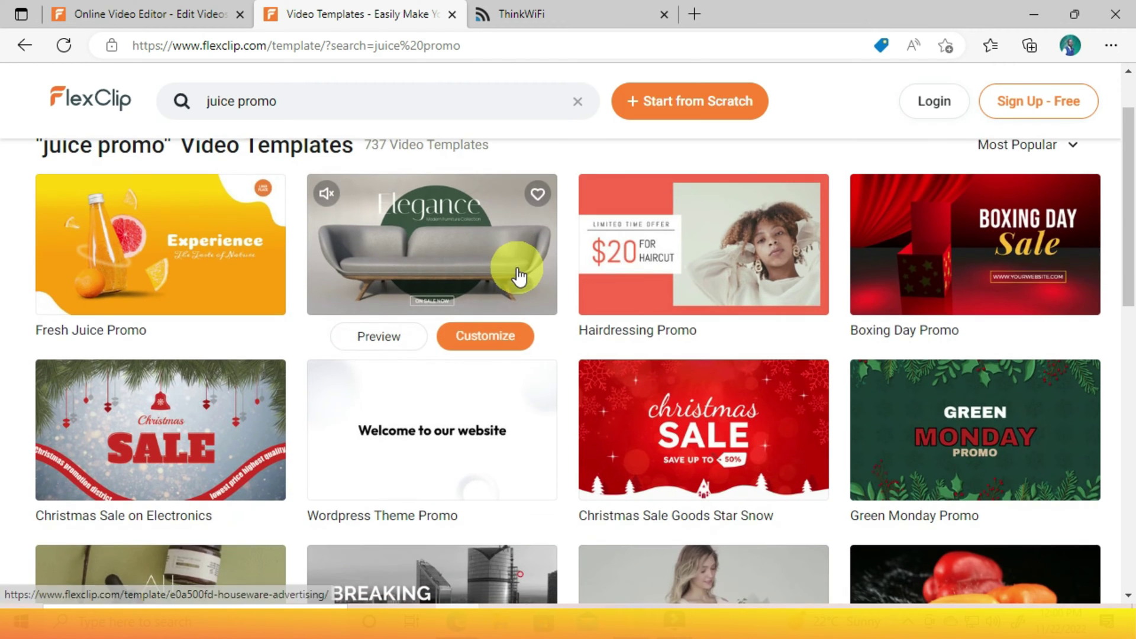
{"action": "scroll", "coordinate": [999, 334], "scroll_direction": "down", "scroll_amount": 2}
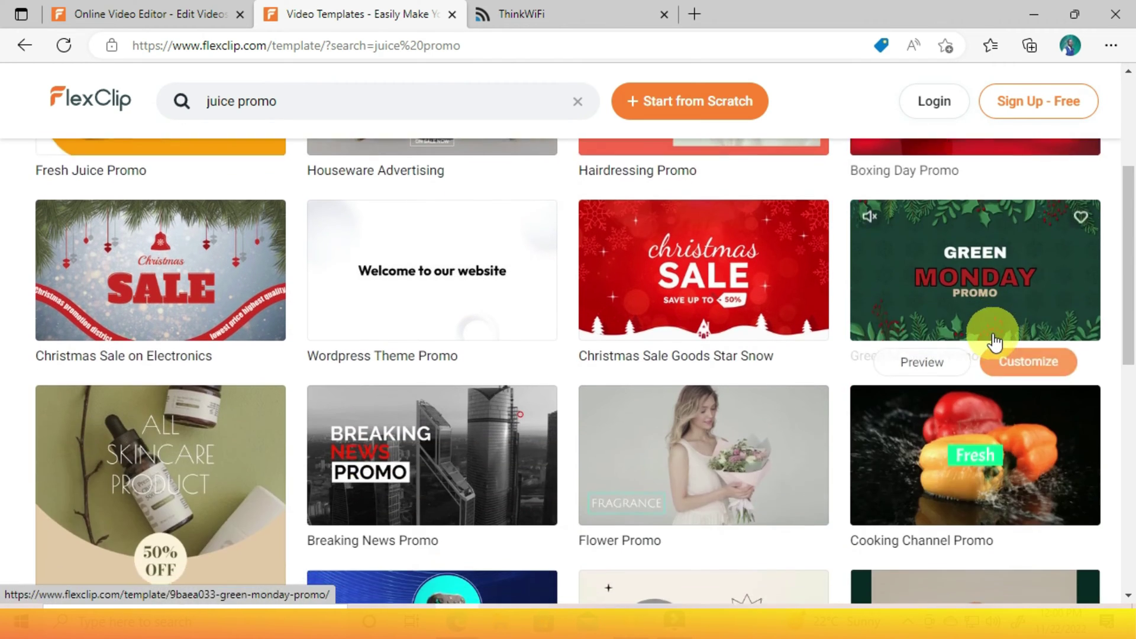
{"action": "scroll", "coordinate": [179, 419], "scroll_direction": "up", "scroll_amount": 3}
{"action": "left_click", "coordinate": [113, 417]}
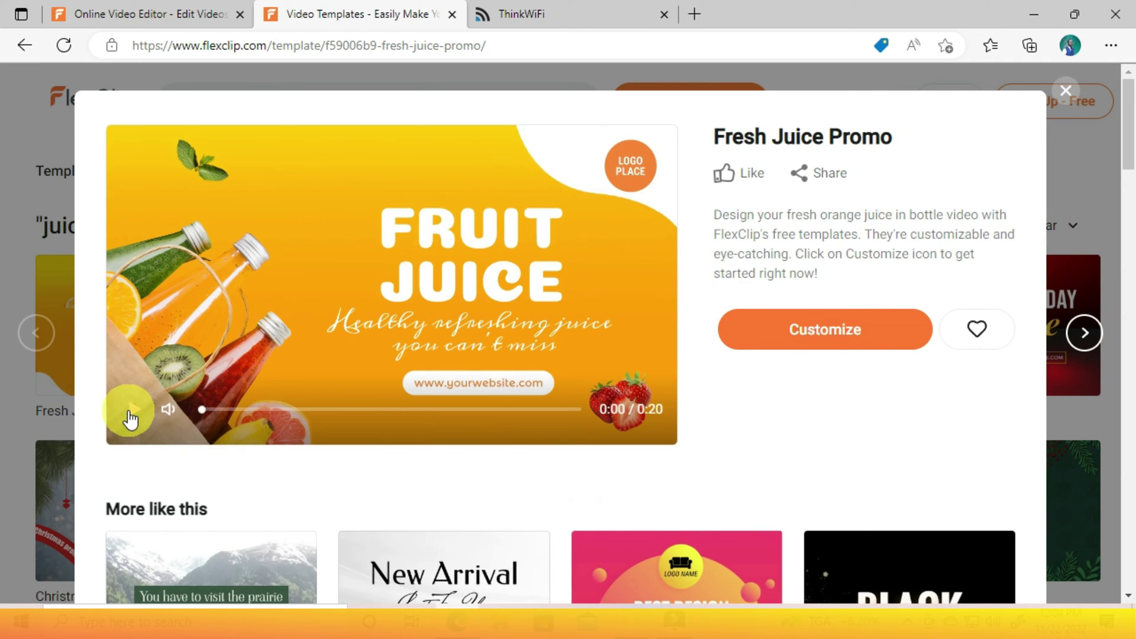
Play the Fresh Juice Promo preview, then customize it in Timeline Mode
{"action": "left_click", "coordinate": [129, 414]}
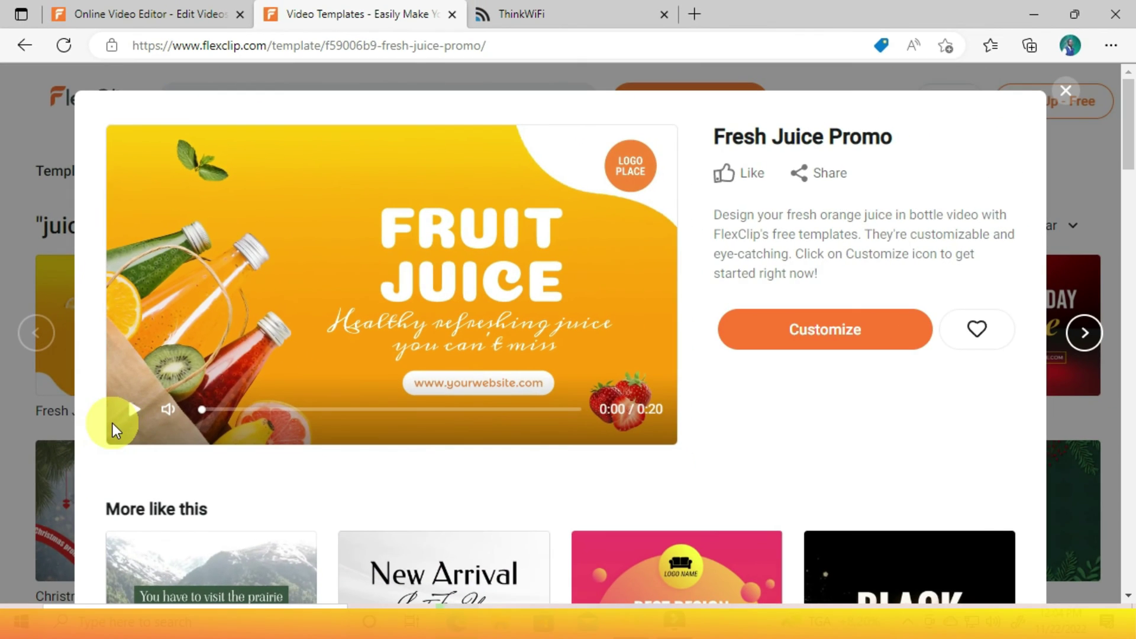
{"action": "scroll", "coordinate": [337, 398], "scroll_direction": "down", "scroll_amount": 3}
{"action": "scroll", "coordinate": [337, 398], "scroll_direction": "up", "scroll_amount": 3}
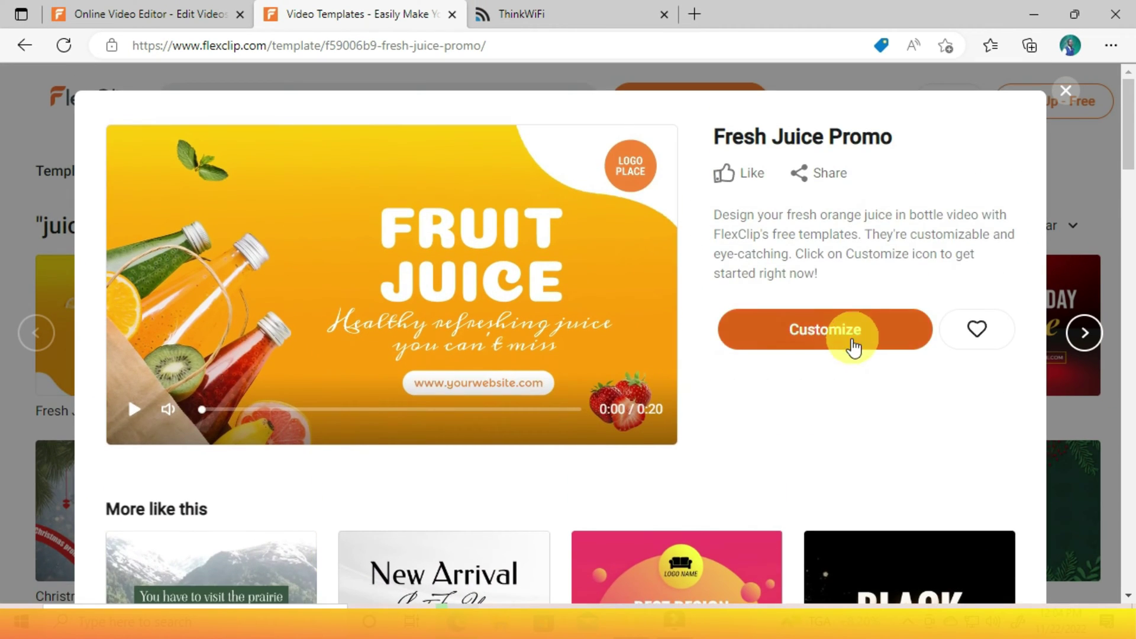
{"action": "left_click", "coordinate": [853, 347]}
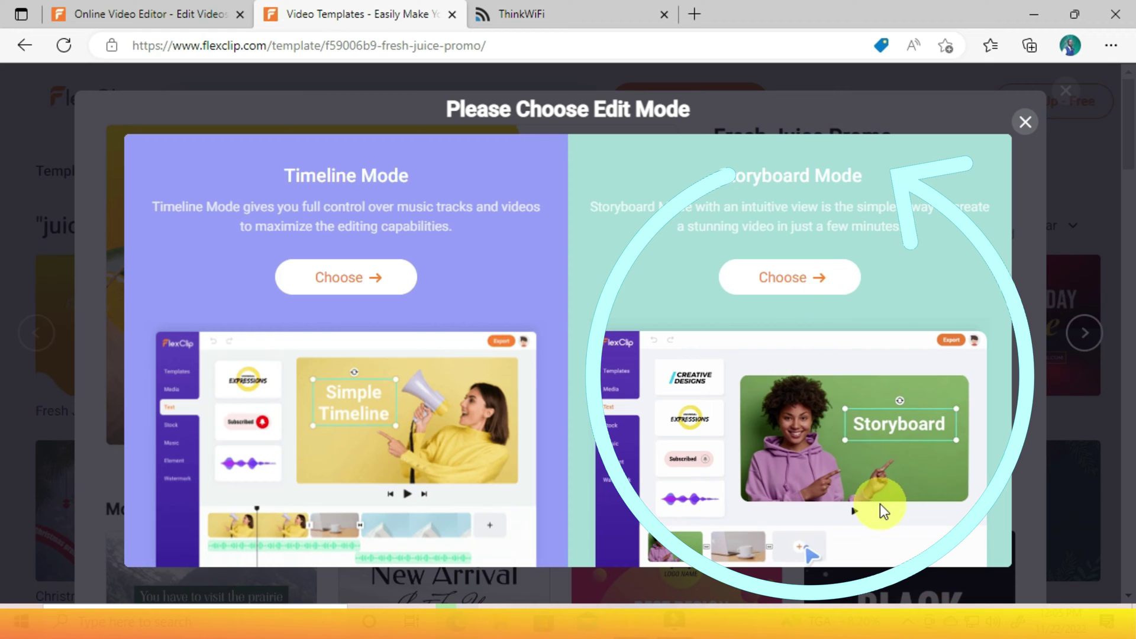
{"action": "left_click", "coordinate": [339, 280]}
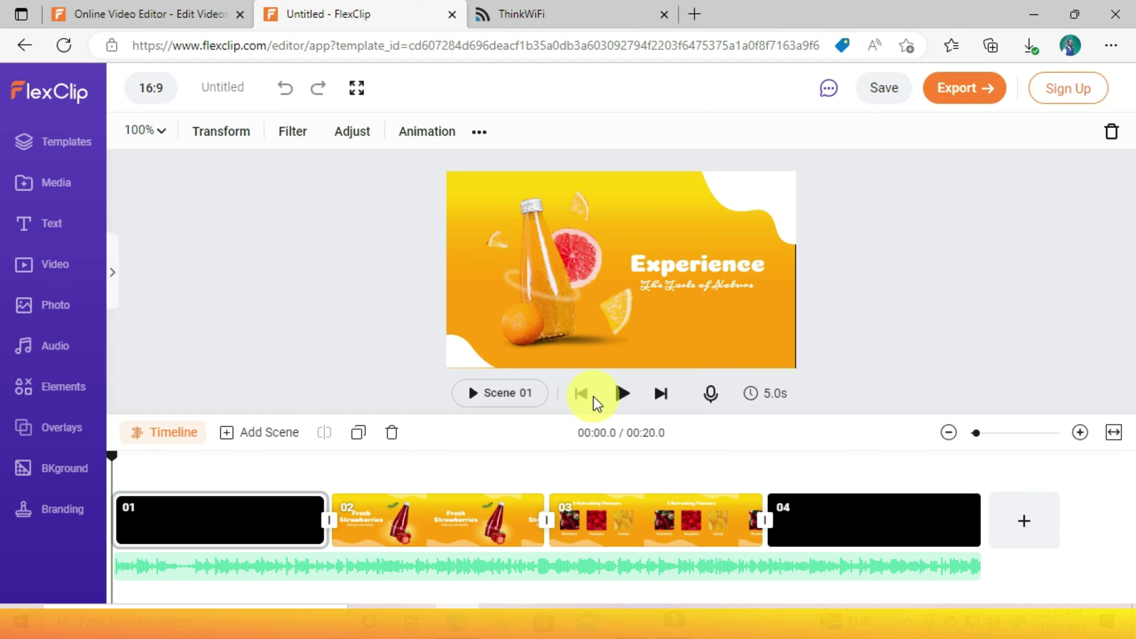
Change scene 02's headline from 'Fresh Strawberries' to 'Today Strawberries' and return to the scene overview
{"action": "left_click", "coordinate": [368, 466]}
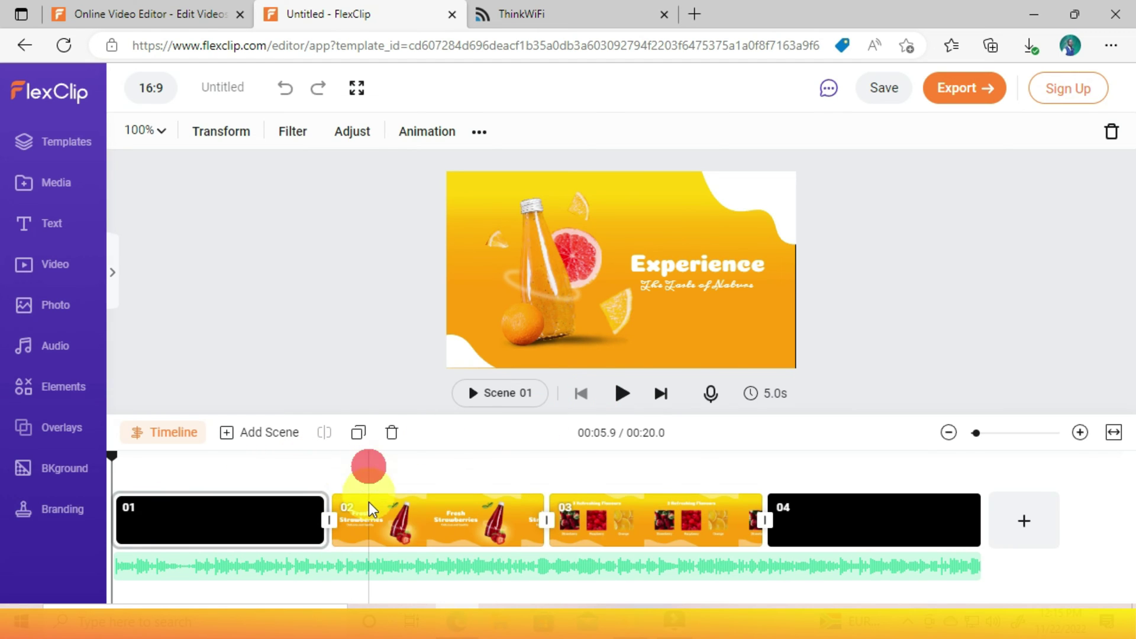
{"action": "double_click", "coordinate": [376, 539]}
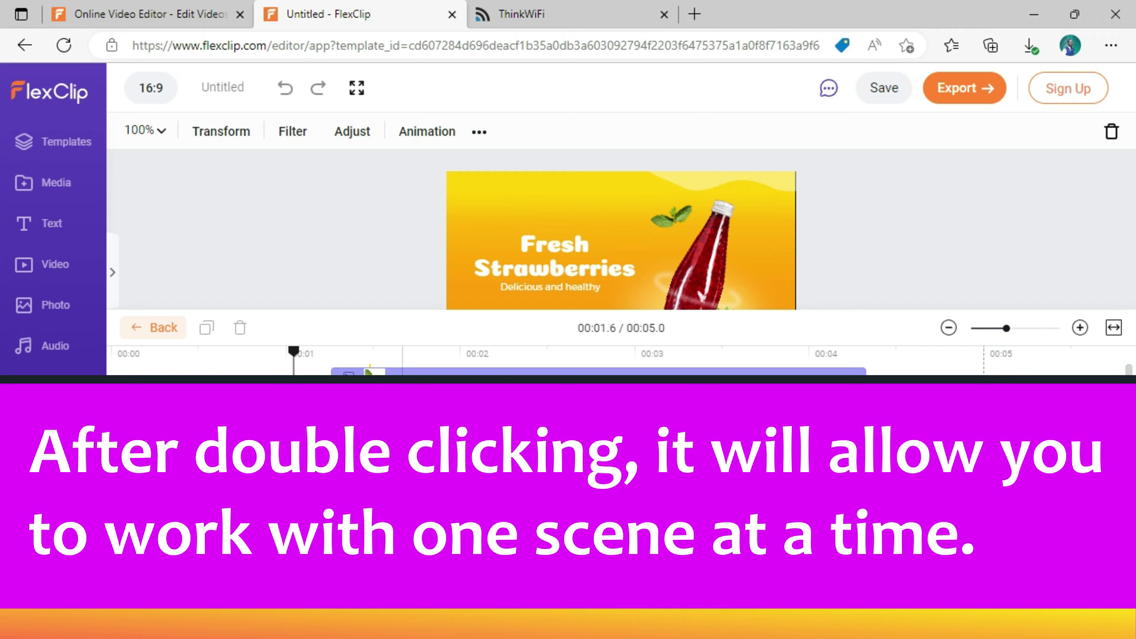
{"action": "left_click", "coordinate": [536, 271]}
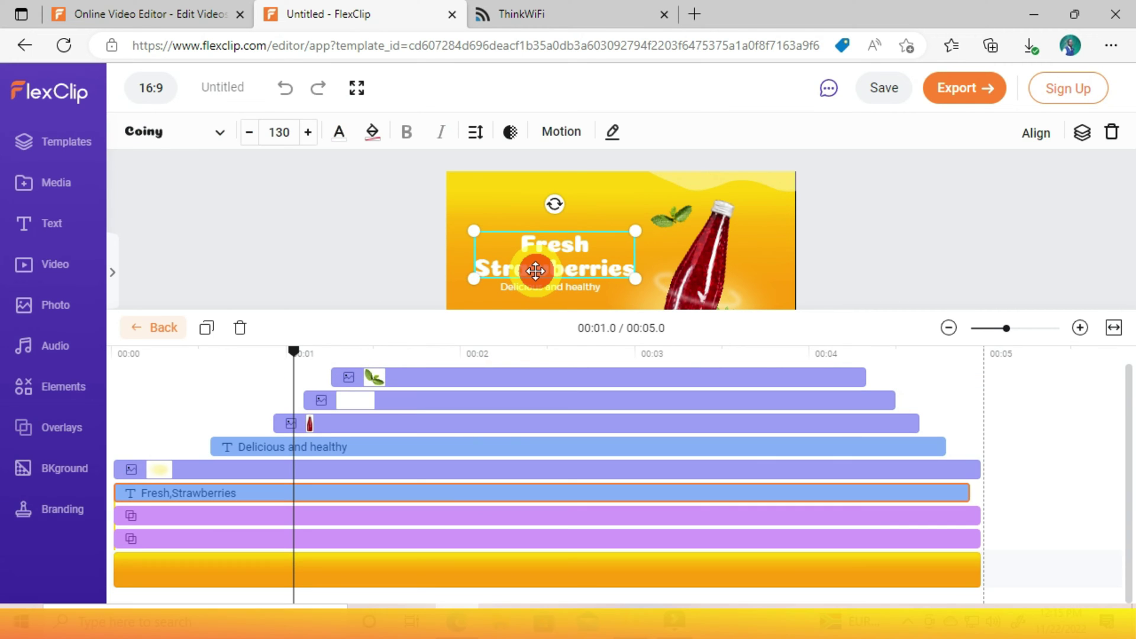
{"action": "double_click", "coordinate": [536, 271]}
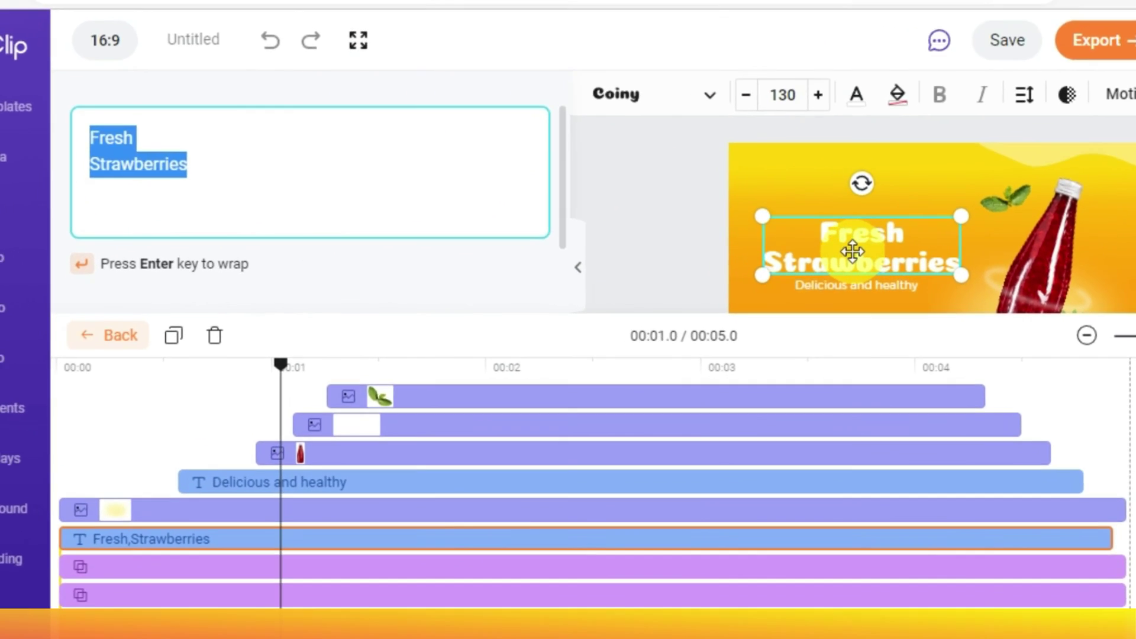
{"action": "left_click", "coordinate": [123, 138]}
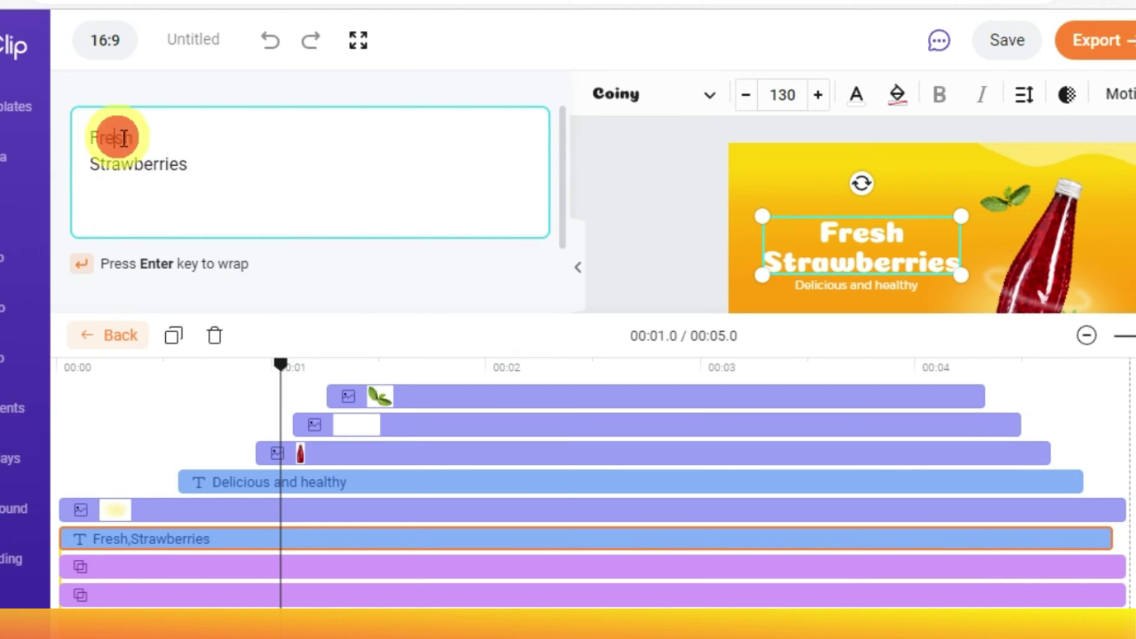
{"action": "key", "text": "BackSpace"}
{"action": "type", "text": "Today"}
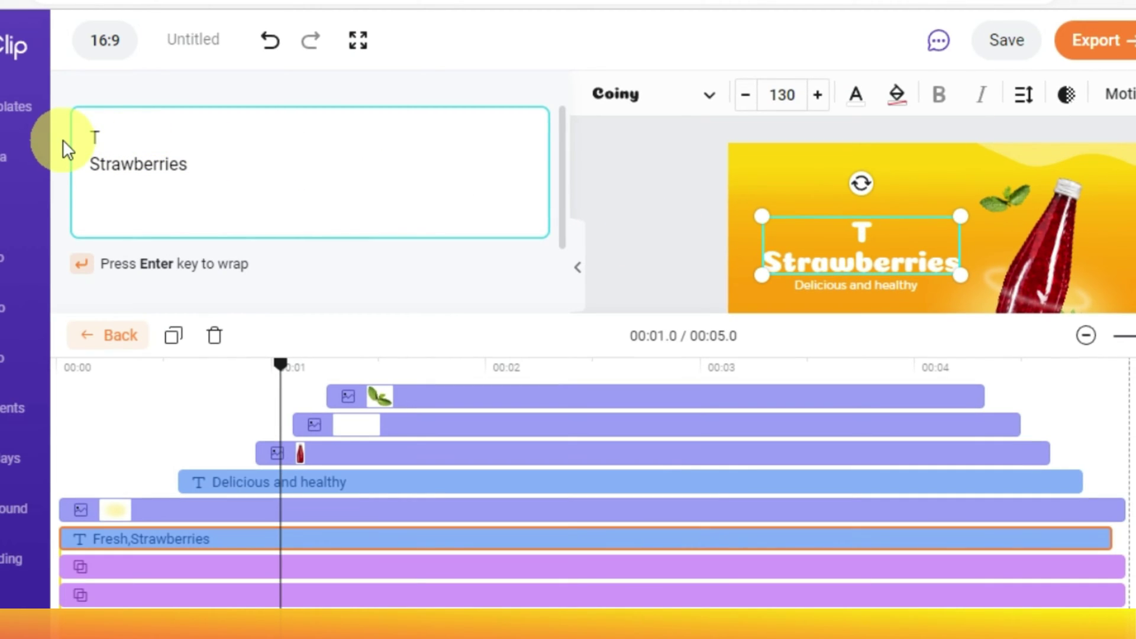
{"action": "left_click", "coordinate": [577, 267]}
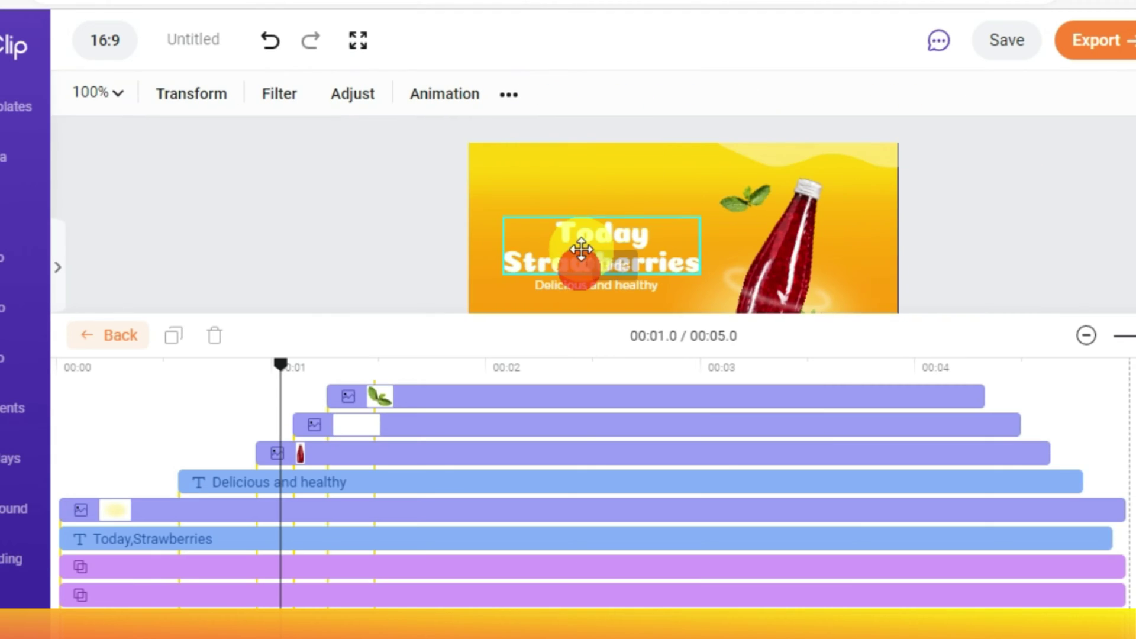
{"action": "left_click", "coordinate": [90, 332]}
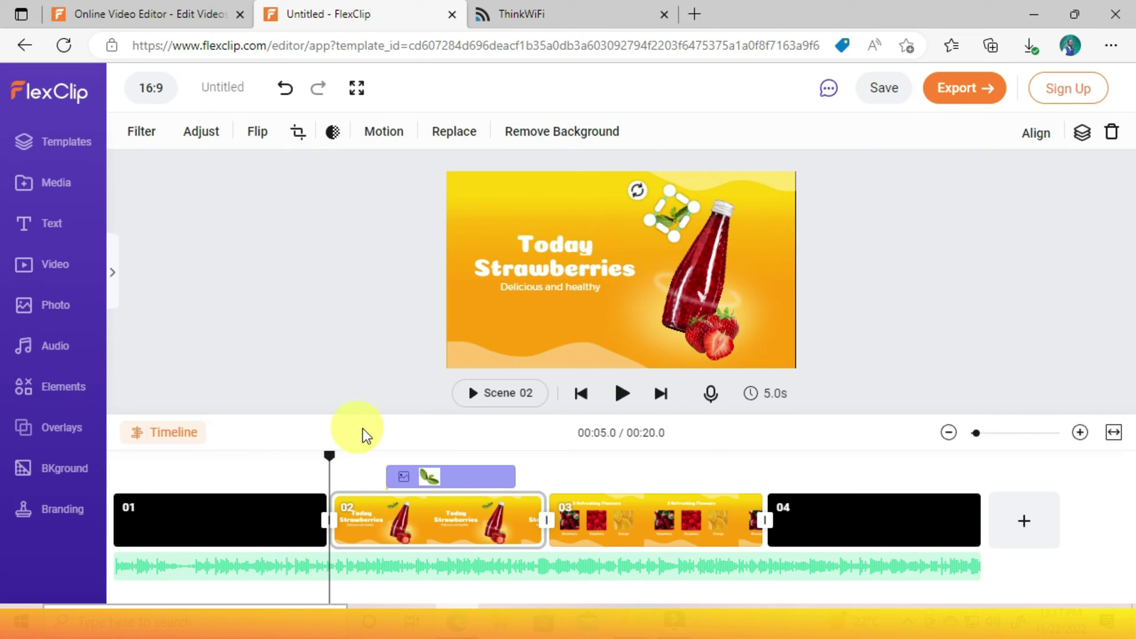
Go back to the FlexClip homepage and start a new blank project
{"action": "key", "text": "alt+Left"}
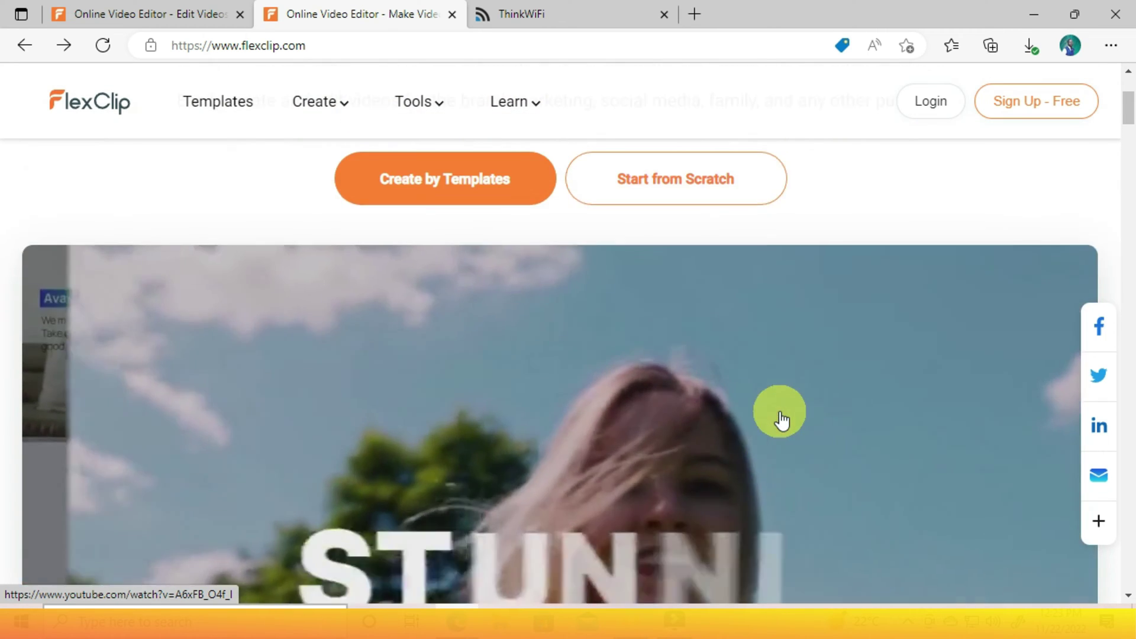
{"action": "scroll", "coordinate": [781, 417], "scroll_direction": "up", "scroll_amount": 3}
{"action": "left_click", "coordinate": [723, 417]}
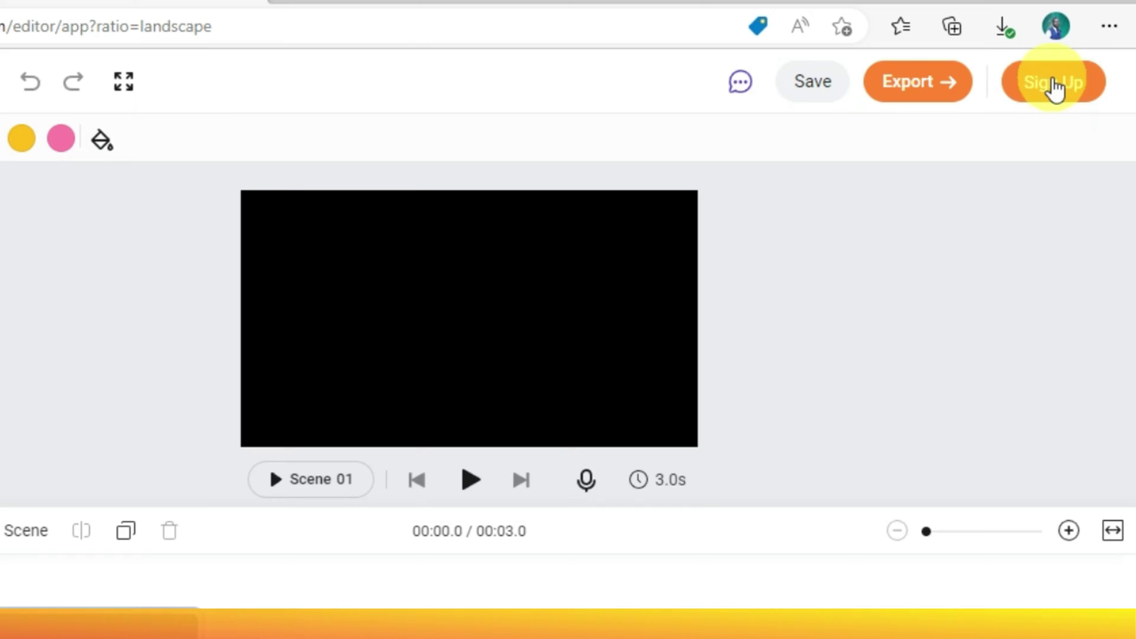
Sign up for an account using Google sign-in
{"action": "left_click", "coordinate": [1054, 88]}
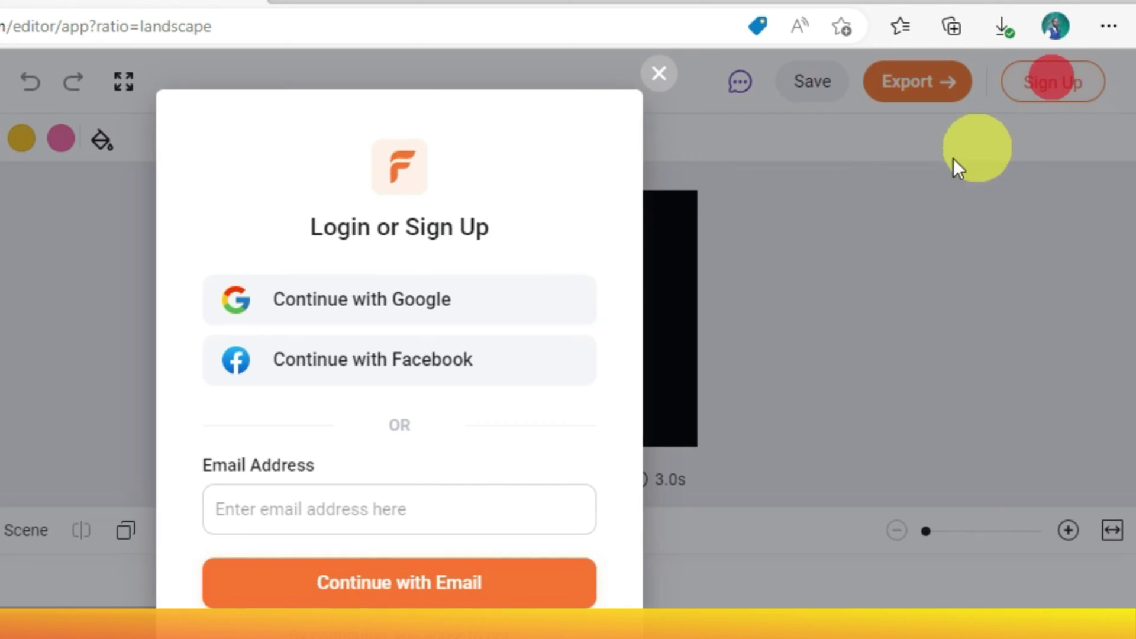
{"action": "left_click", "coordinate": [263, 297]}
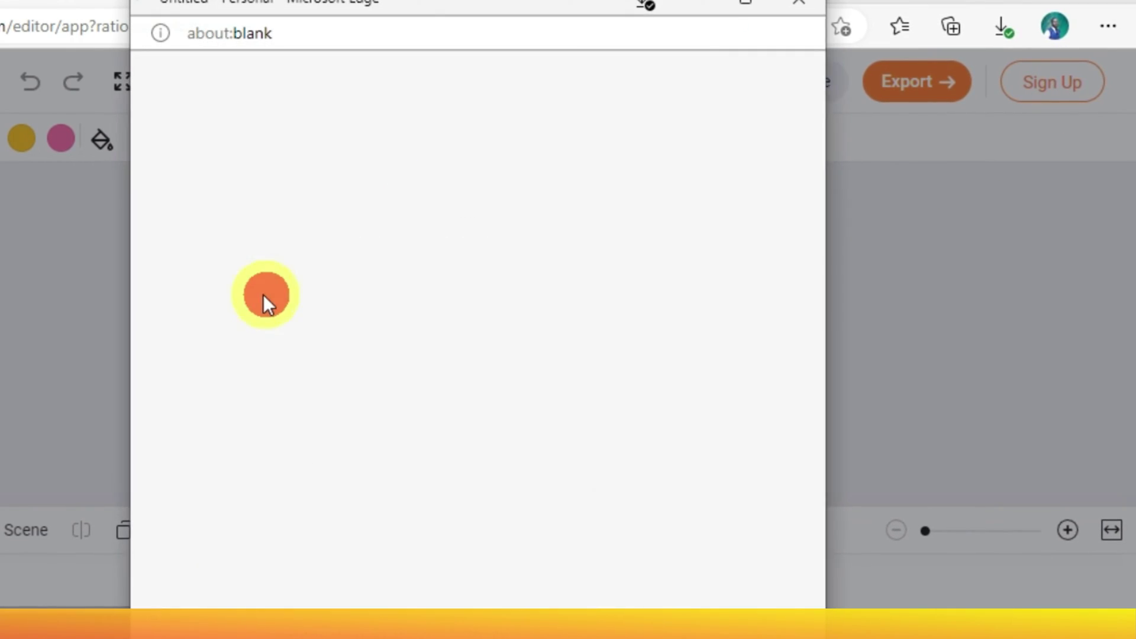
{"action": "left_click", "coordinate": [267, 331]}
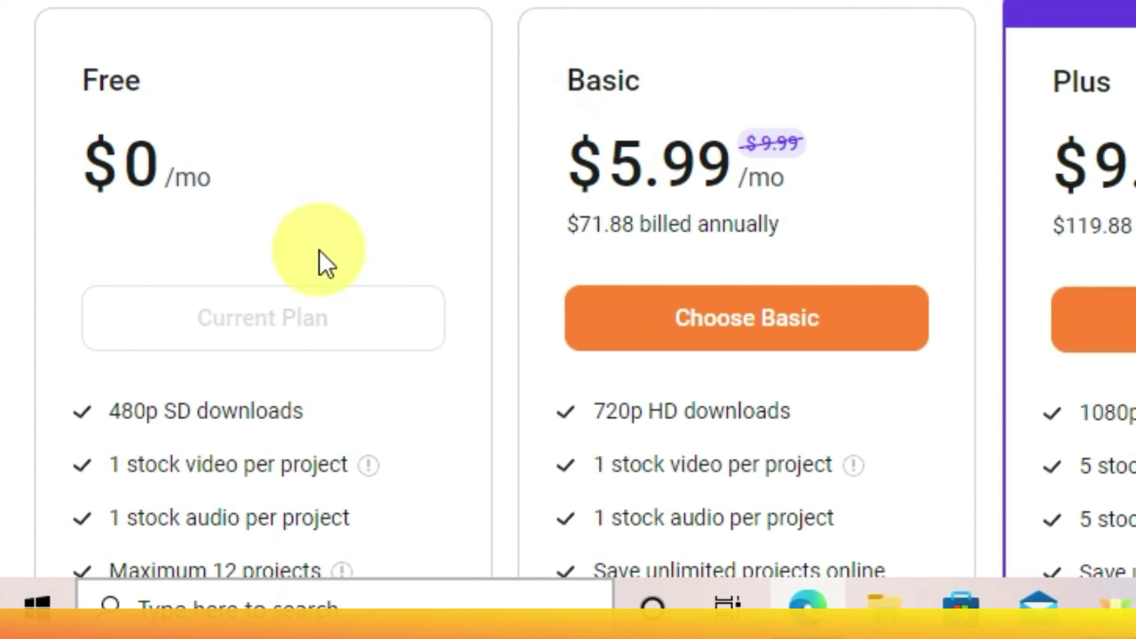
Scroll through the Free, Basic, Plus and Business pricing cards and the Compare plans table
{"action": "scroll", "coordinate": [184, 425], "scroll_direction": "down", "scroll_amount": 3}
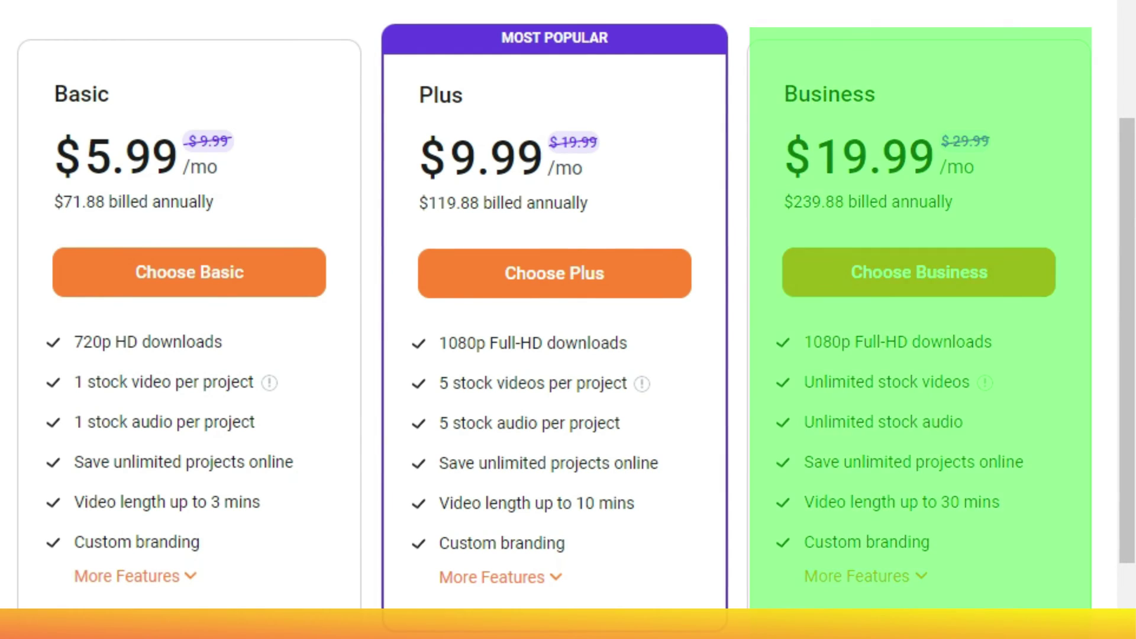
{"action": "scroll", "coordinate": [368, 287], "scroll_direction": "down", "scroll_amount": 10}
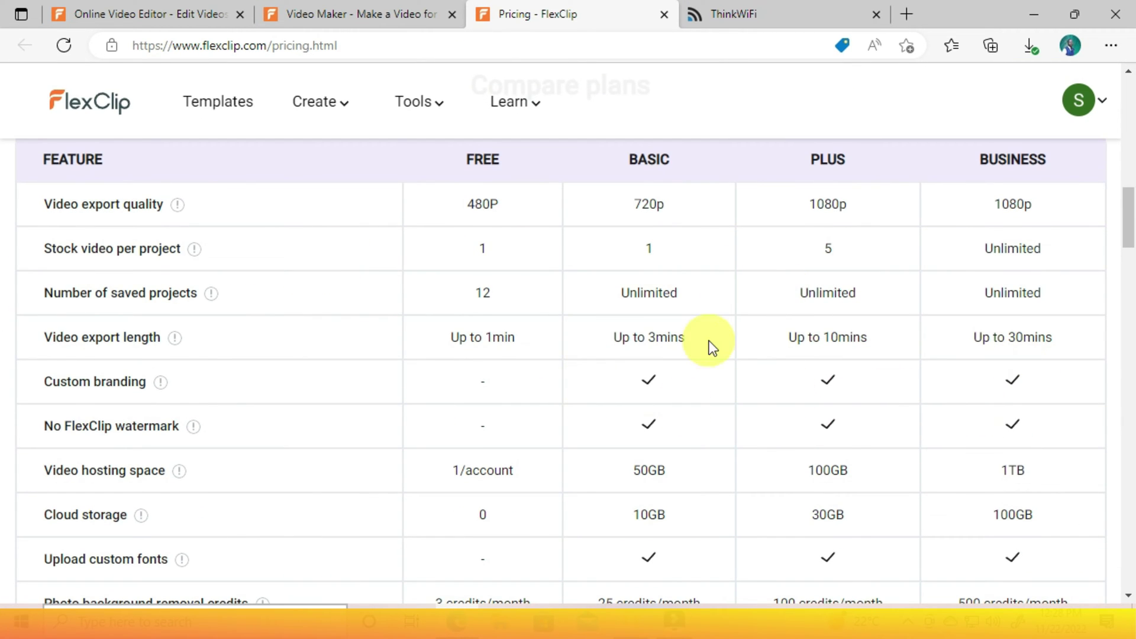
{"action": "scroll", "coordinate": [692, 361], "scroll_direction": "down", "scroll_amount": 7}
{"action": "scroll", "coordinate": [675, 375], "scroll_direction": "up", "scroll_amount": 8}
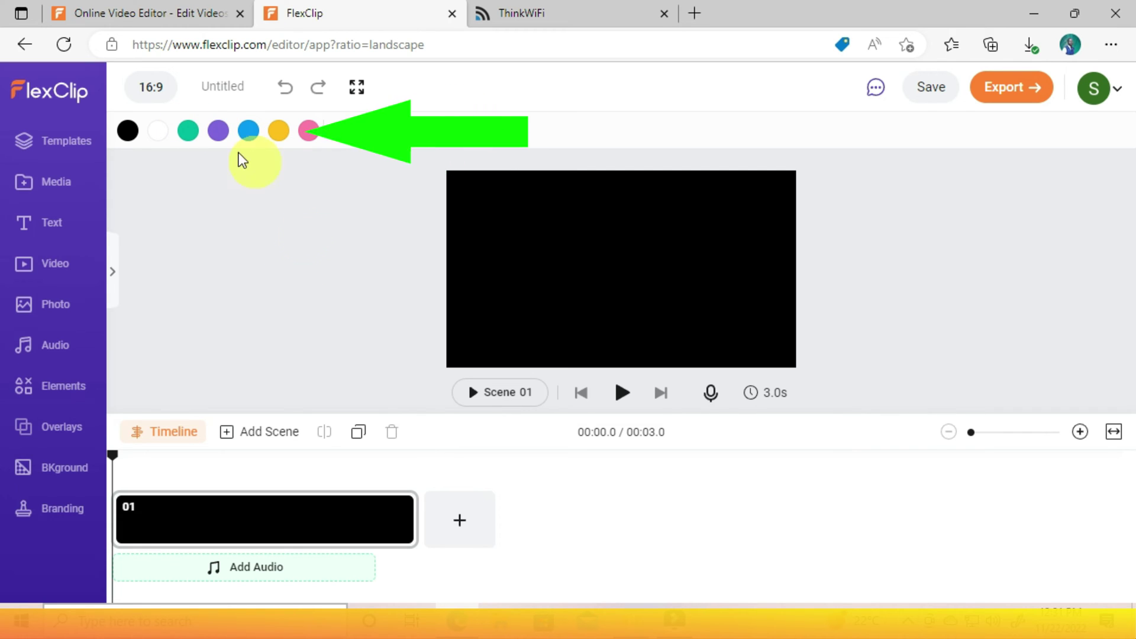
Upload the 31-second night street video and place its 8-second corridor clip into scene 01
{"action": "left_click", "coordinate": [41, 189]}
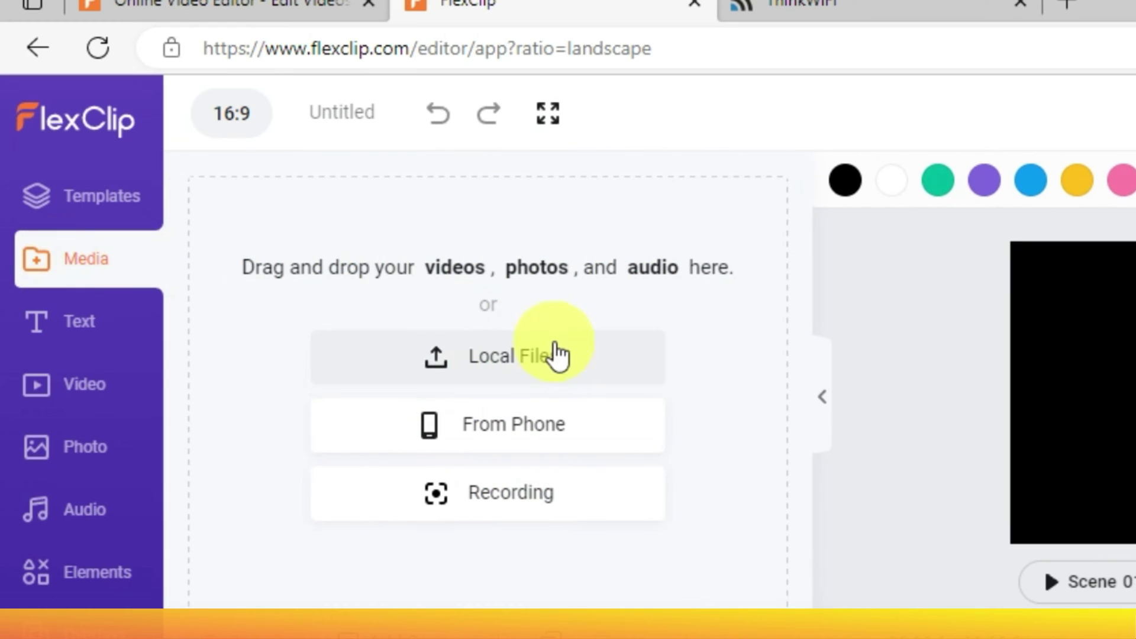
{"action": "left_click", "coordinate": [546, 361]}
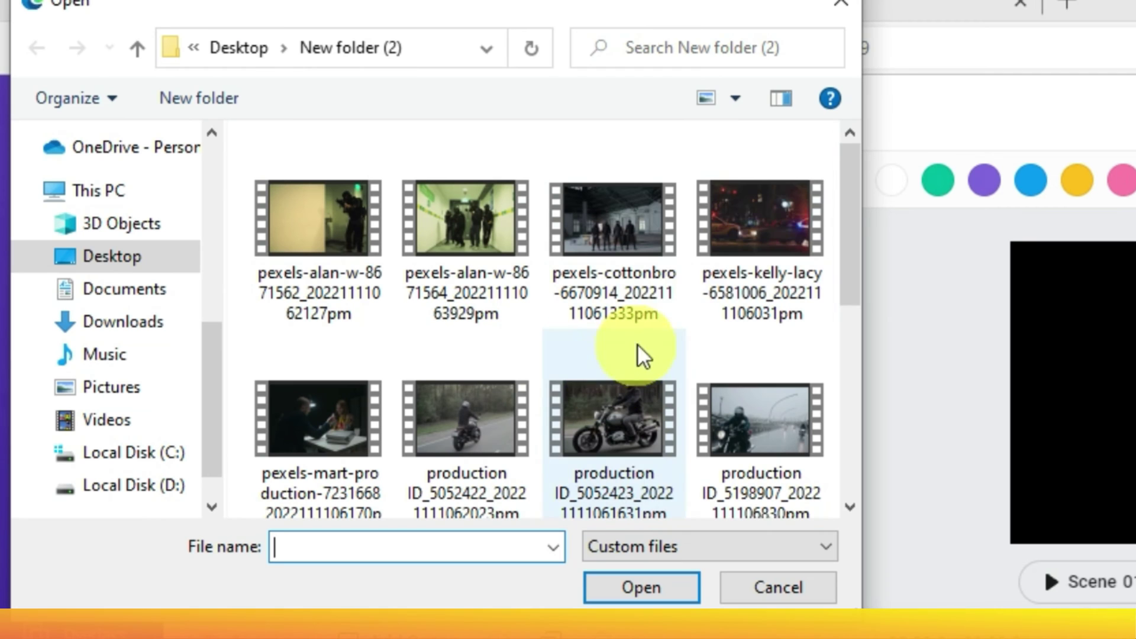
{"action": "left_click", "coordinate": [776, 206]}
{"action": "left_click", "coordinate": [653, 586]}
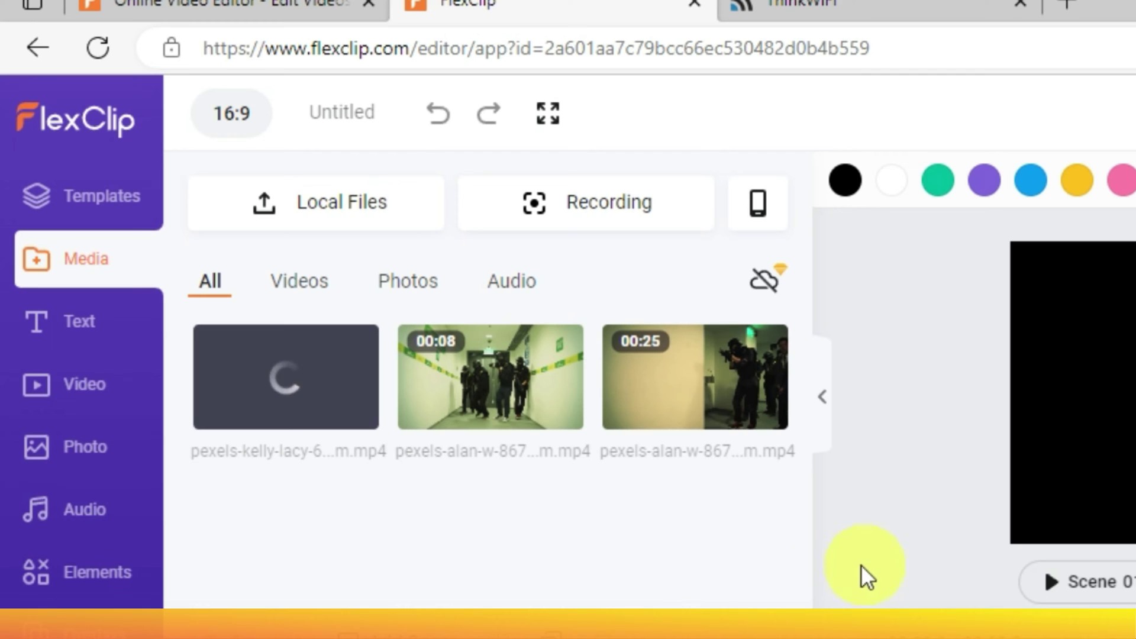
{"action": "left_click_drag", "start_coordinate": [483, 401], "coordinate": [709, 638]}
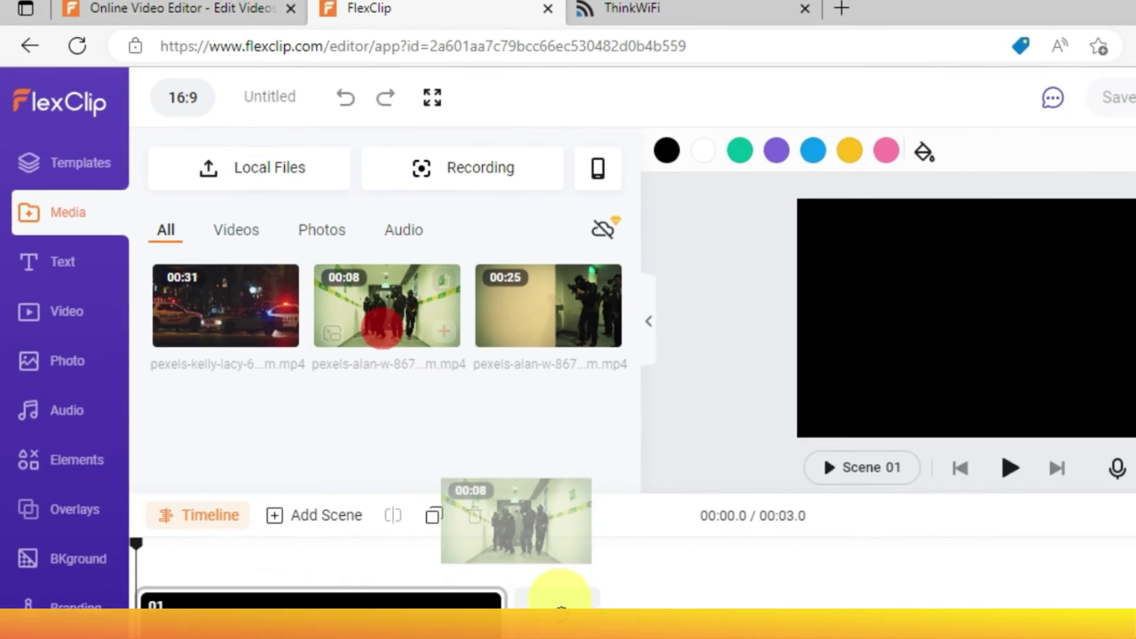
{"action": "left_click_drag", "start_coordinate": [560, 604], "coordinate": [570, 638]}
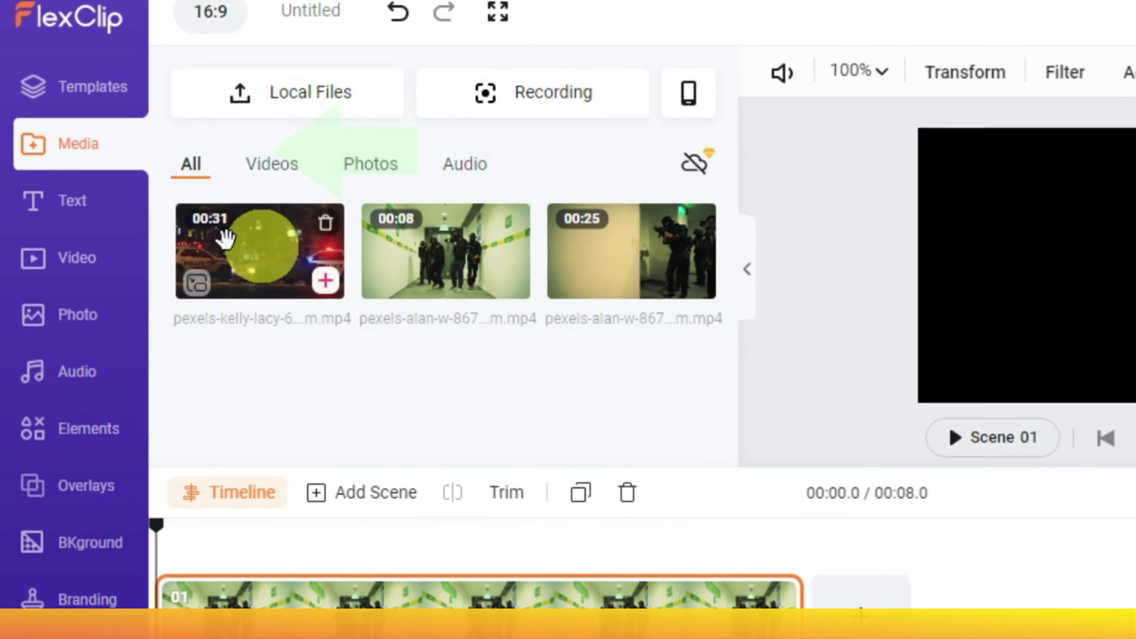
Search stock videos for 'war' and add the 29-second soldiers clip as scene 02
{"action": "left_click", "coordinate": [61, 167]}
{"action": "left_click", "coordinate": [56, 261]}
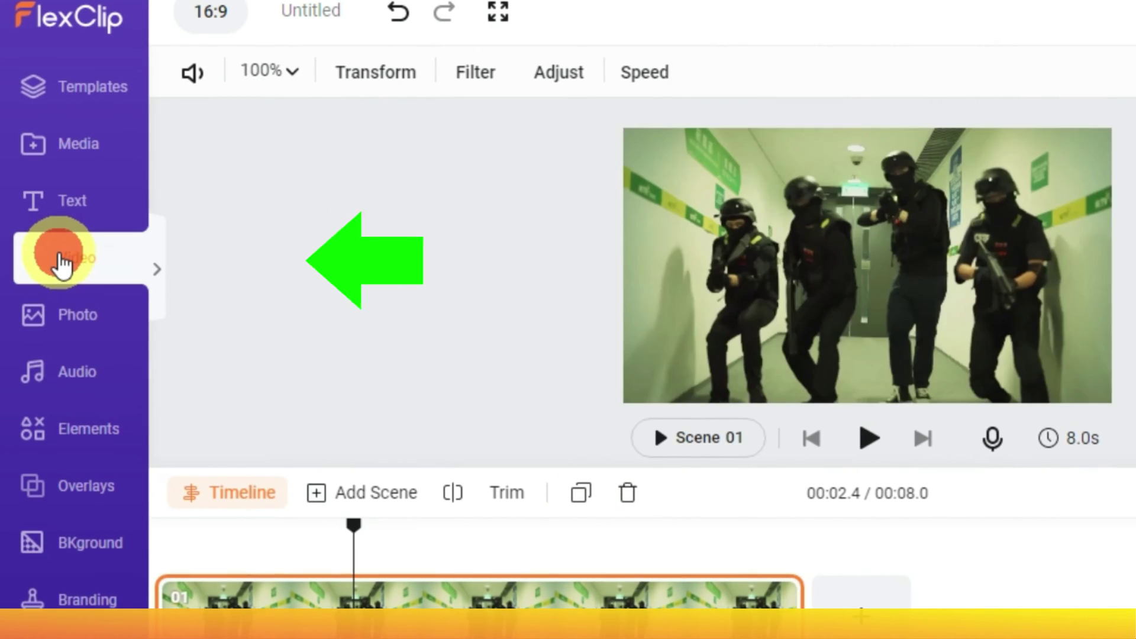
{"action": "left_click", "coordinate": [255, 98]}
{"action": "left_click", "coordinate": [223, 196]}
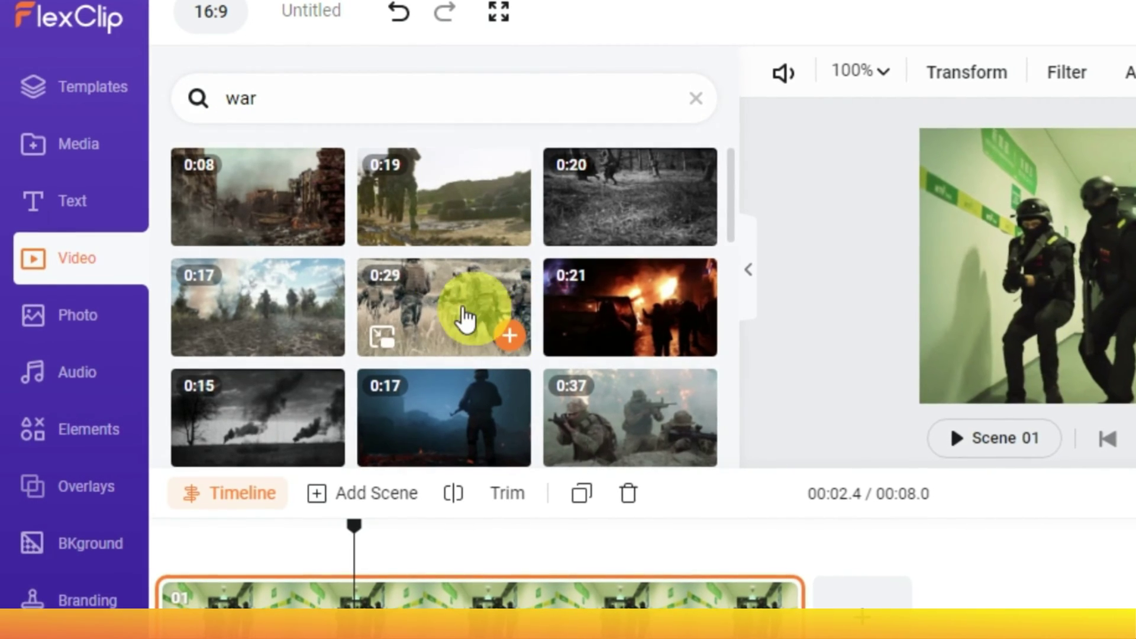
{"action": "left_click", "coordinate": [443, 299]}
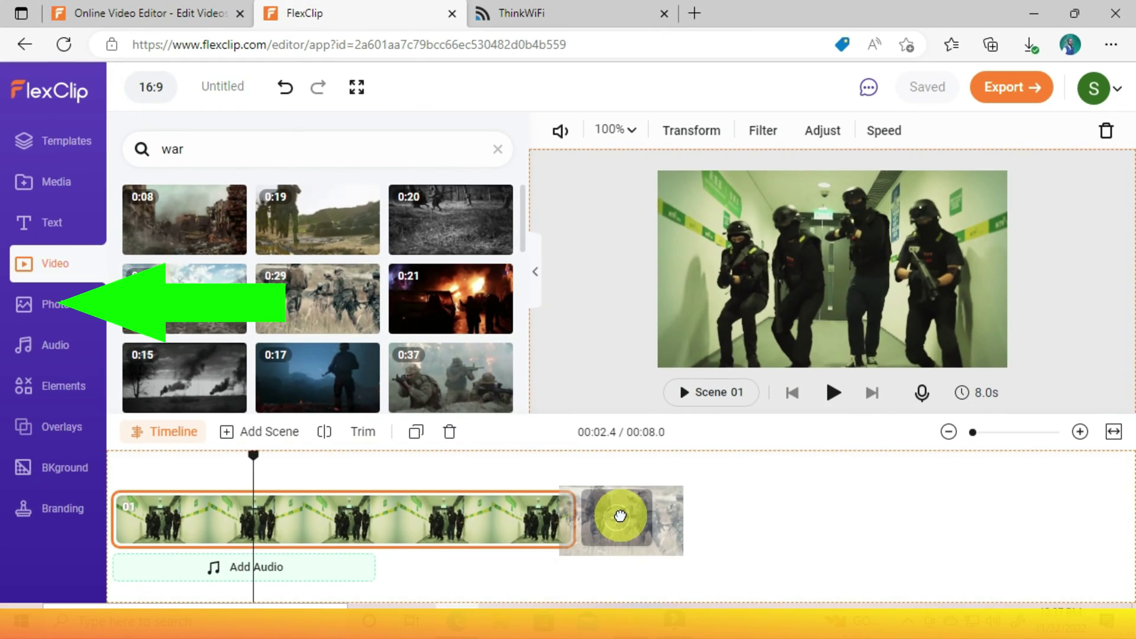
{"action": "left_click", "coordinate": [445, 494]}
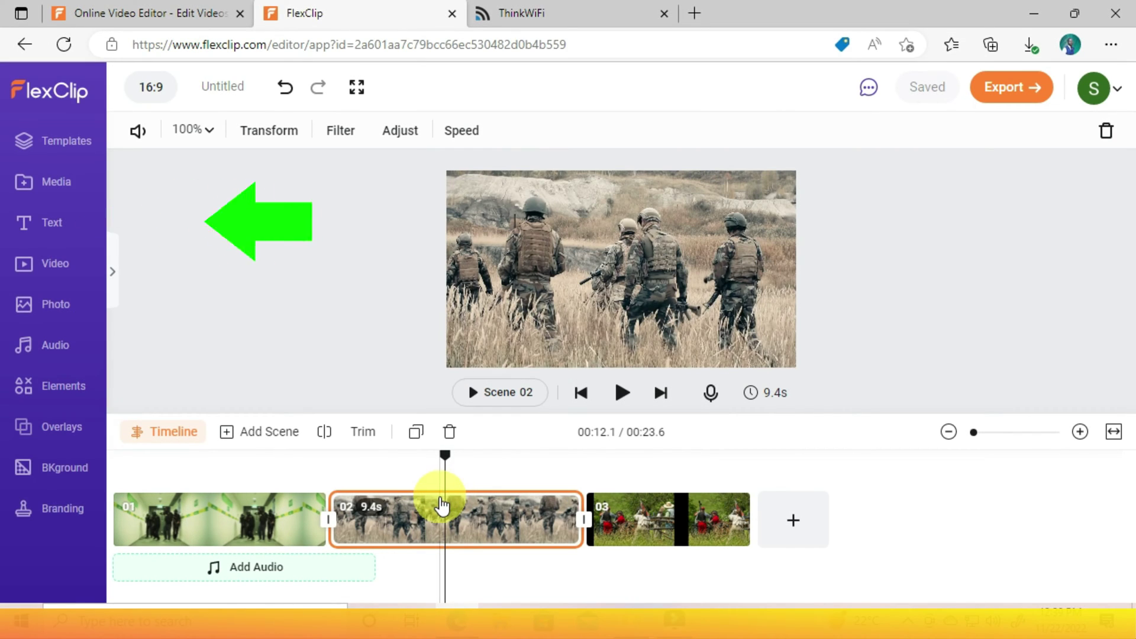
Add the pink Lower Thirds title preset to scene 02
{"action": "left_click", "coordinate": [33, 223]}
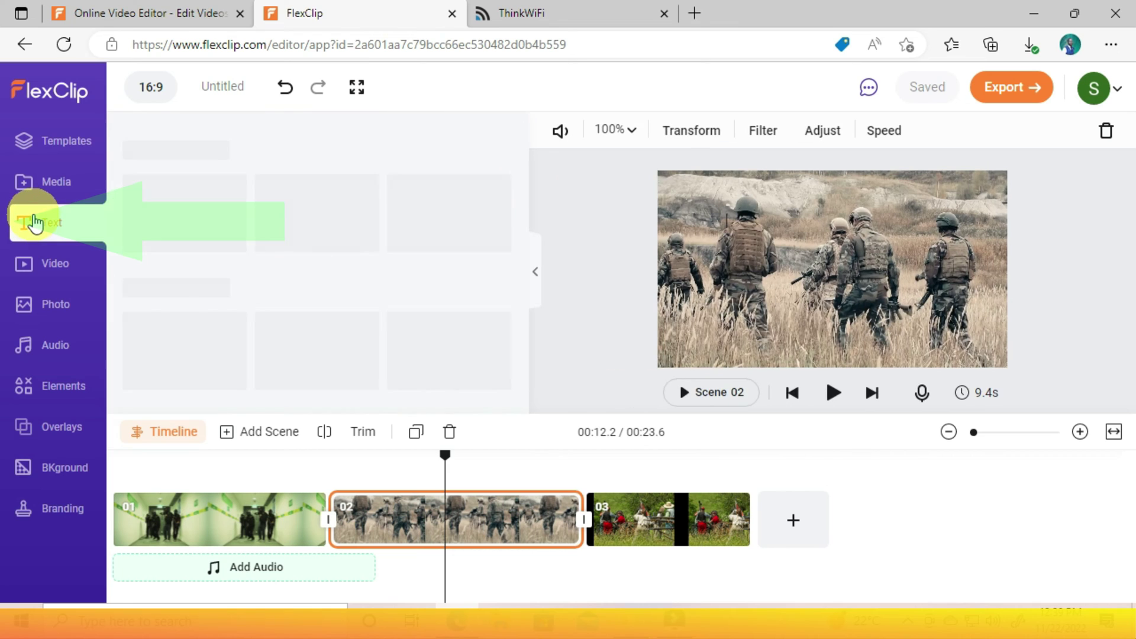
{"action": "scroll", "coordinate": [290, 283], "scroll_direction": "down", "scroll_amount": 3}
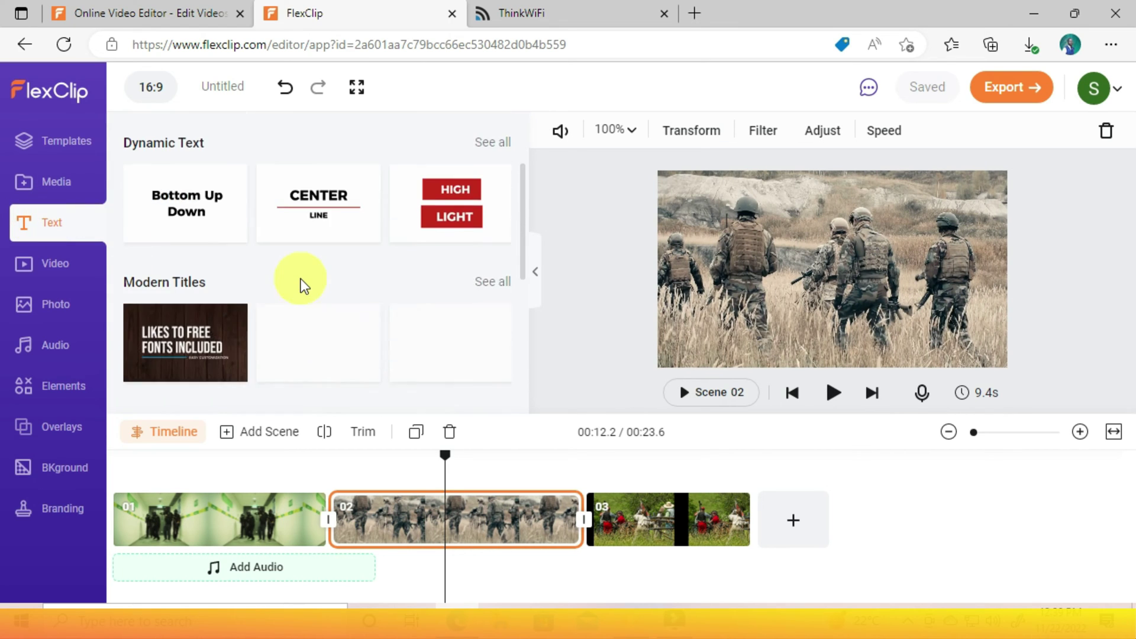
{"action": "scroll", "coordinate": [299, 282], "scroll_direction": "up", "scroll_amount": 2}
{"action": "scroll", "coordinate": [300, 285], "scroll_direction": "up", "scroll_amount": 1}
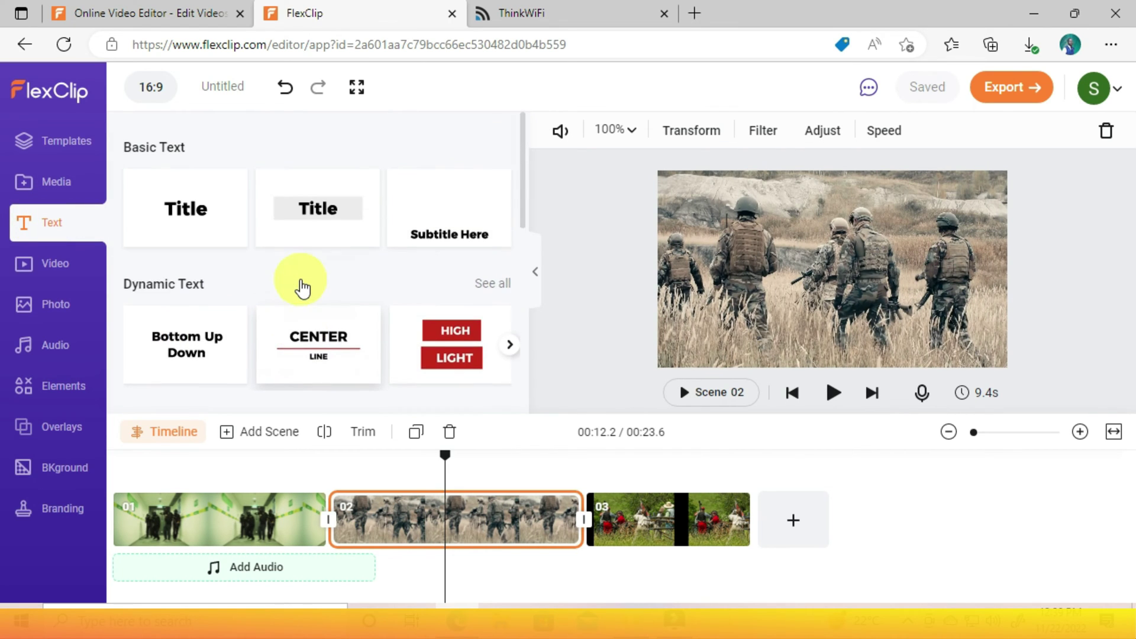
{"action": "scroll", "coordinate": [301, 285], "scroll_direction": "down", "scroll_amount": 6}
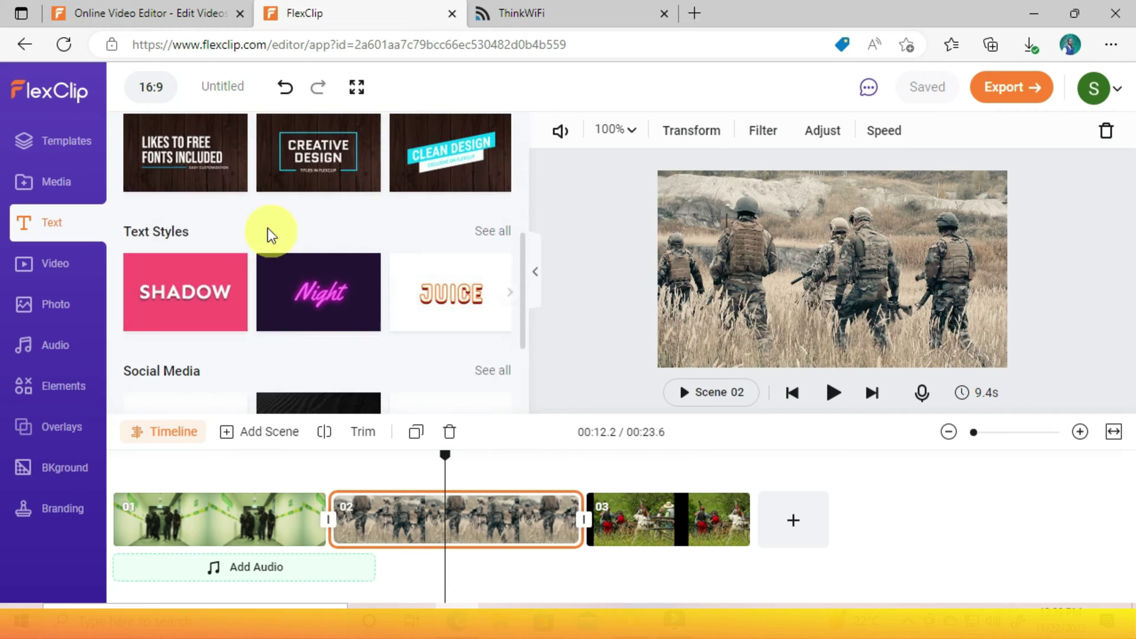
{"action": "scroll", "coordinate": [266, 234], "scroll_direction": "down", "scroll_amount": 4}
{"action": "left_click", "coordinate": [503, 467]}
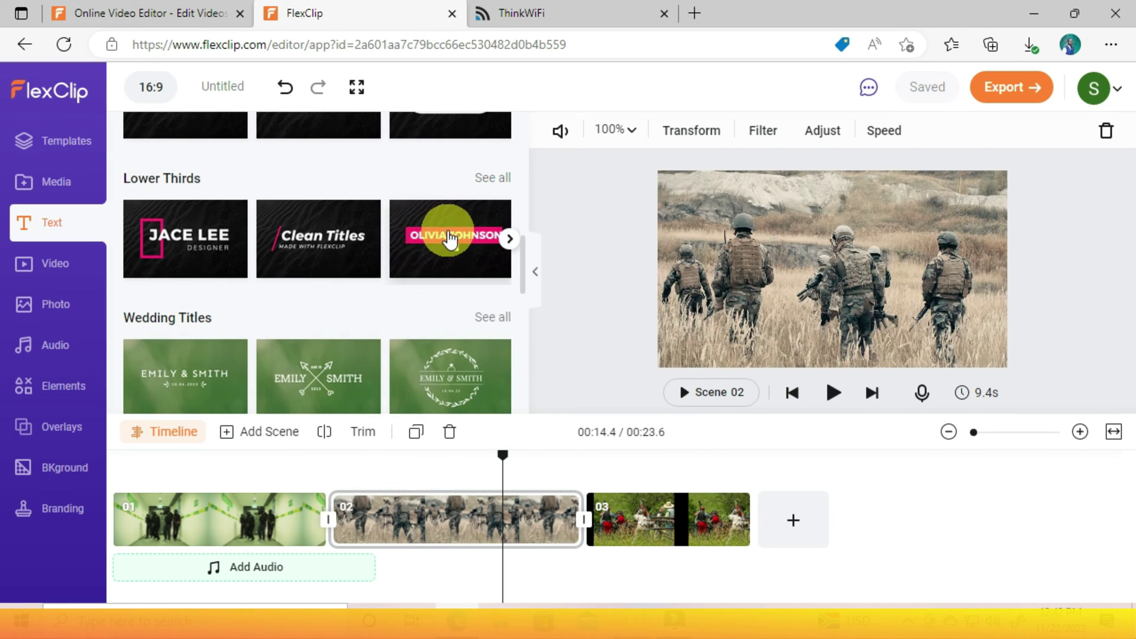
{"action": "left_click_drag", "start_coordinate": [451, 239], "coordinate": [512, 494]}
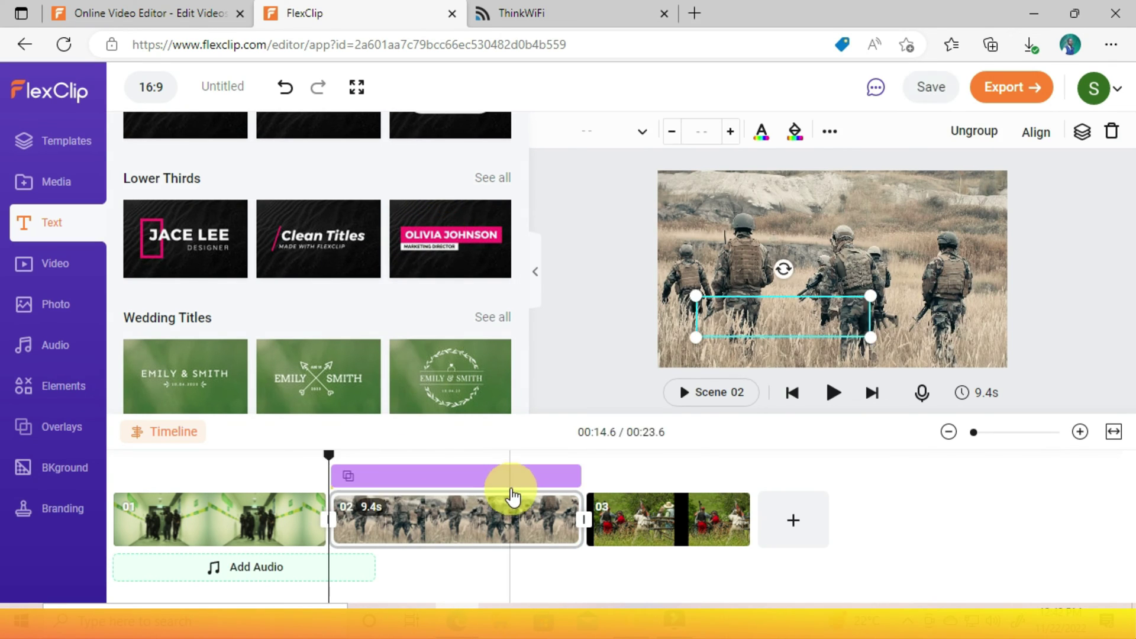
{"action": "left_click", "coordinate": [536, 272]}
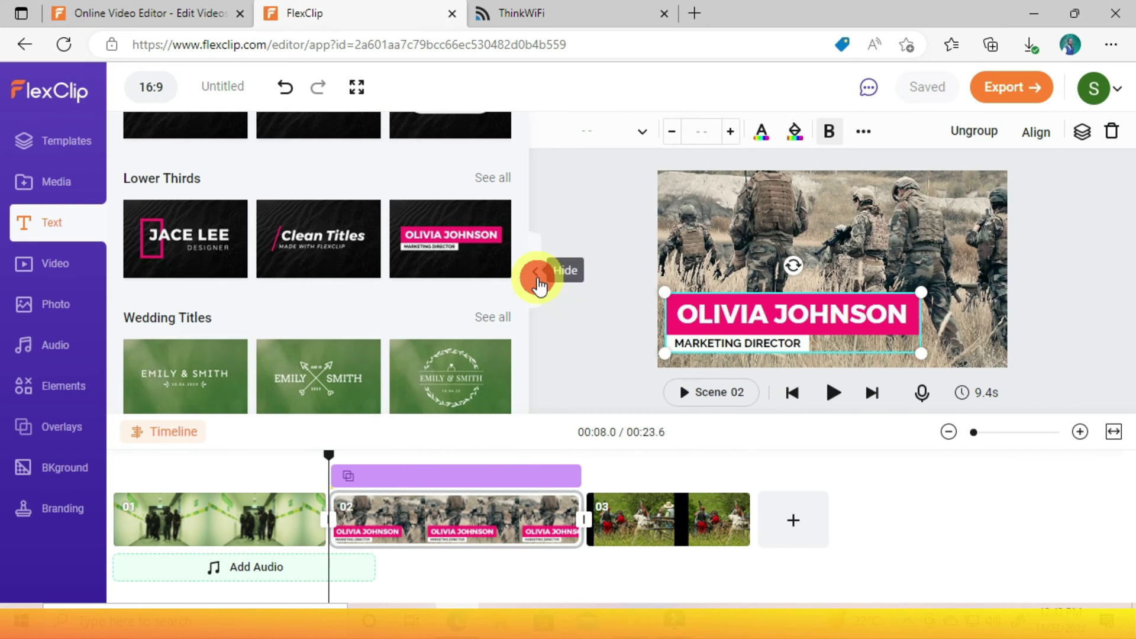
Retype the lower-third title as 'THE DESTROYERS' and the subtitle as 'AMERICAN TROOPS'
{"action": "double_click", "coordinate": [609, 312]}
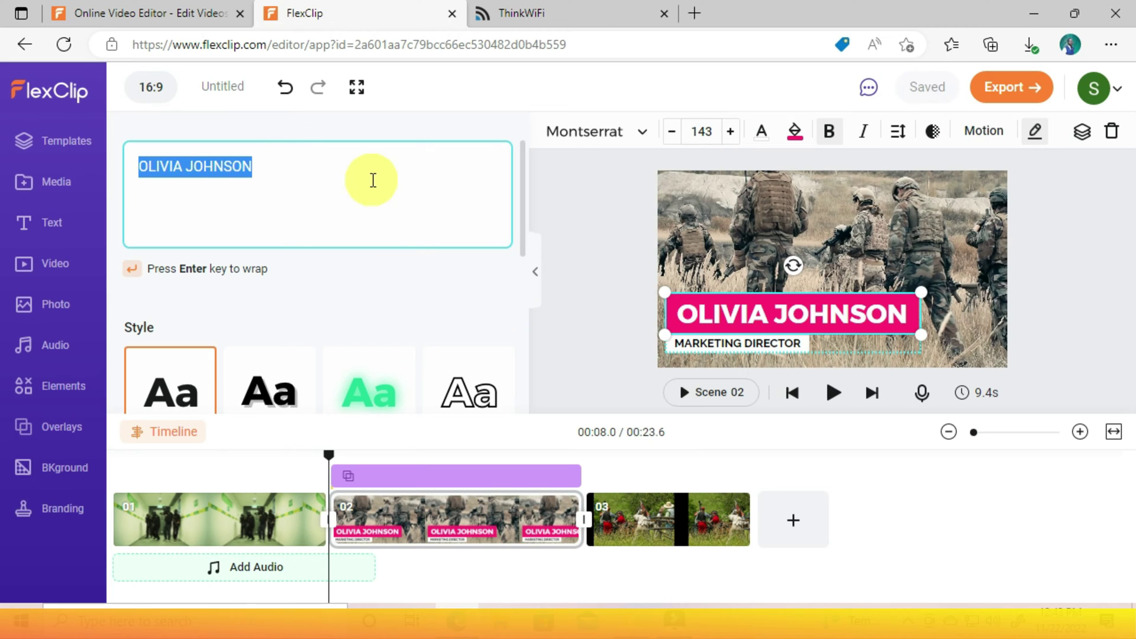
{"action": "type", "text": "THEDESTR"}
{"action": "key", "text": "BackSpace"}
{"action": "key", "text": "BackSpace"}
{"action": "key", "text": "BackSpace"}
{"action": "key", "text": "BackSpace"}
{"action": "key", "text": "BackSpace"}
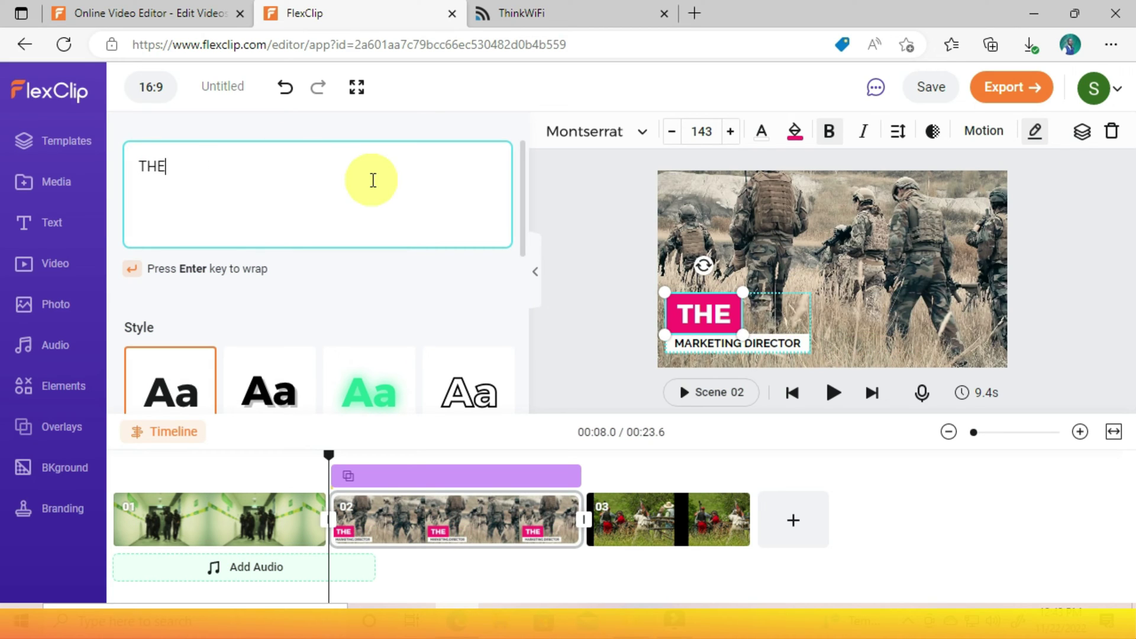
{"action": "type", "text": "DESTROYERS"}
{"action": "double_click", "coordinate": [725, 346]}
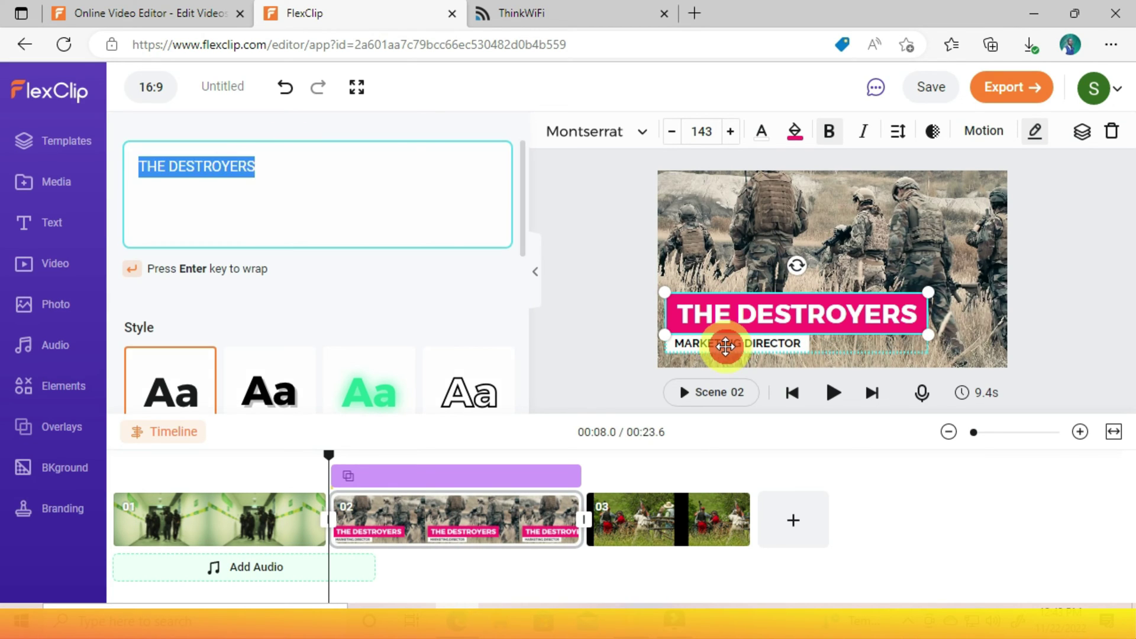
{"action": "type", "text": "AMERICAN TROOPS"}
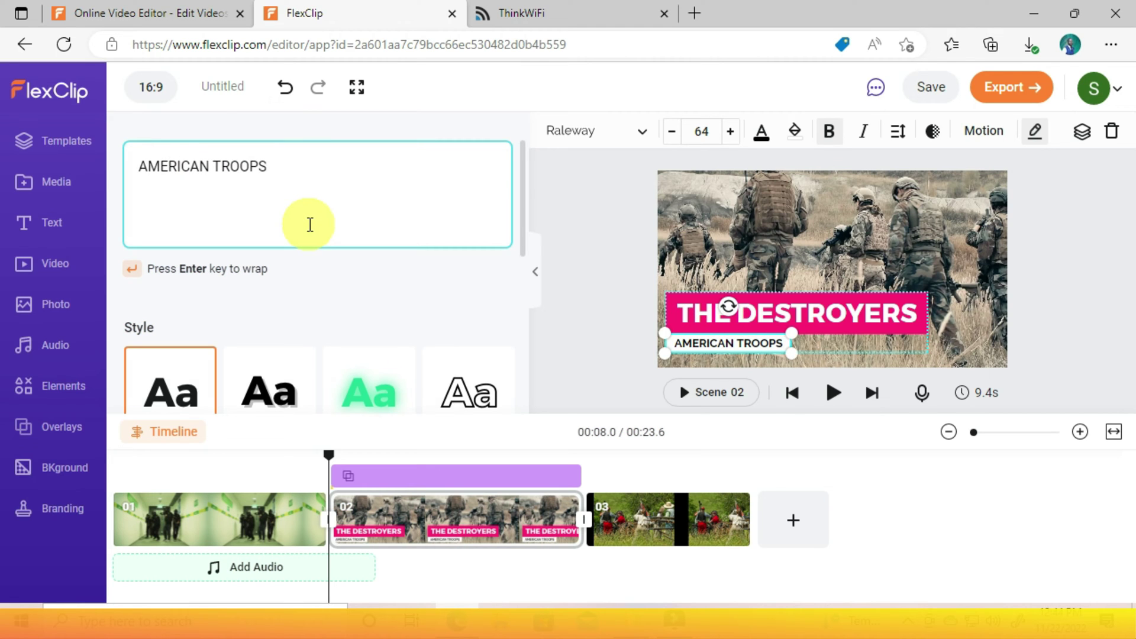
{"action": "key", "text": "Tab"}
Try a hollow text style, then a shadow style, on the title
{"action": "scroll", "coordinate": [317, 327], "scroll_direction": "down", "scroll_amount": 1}
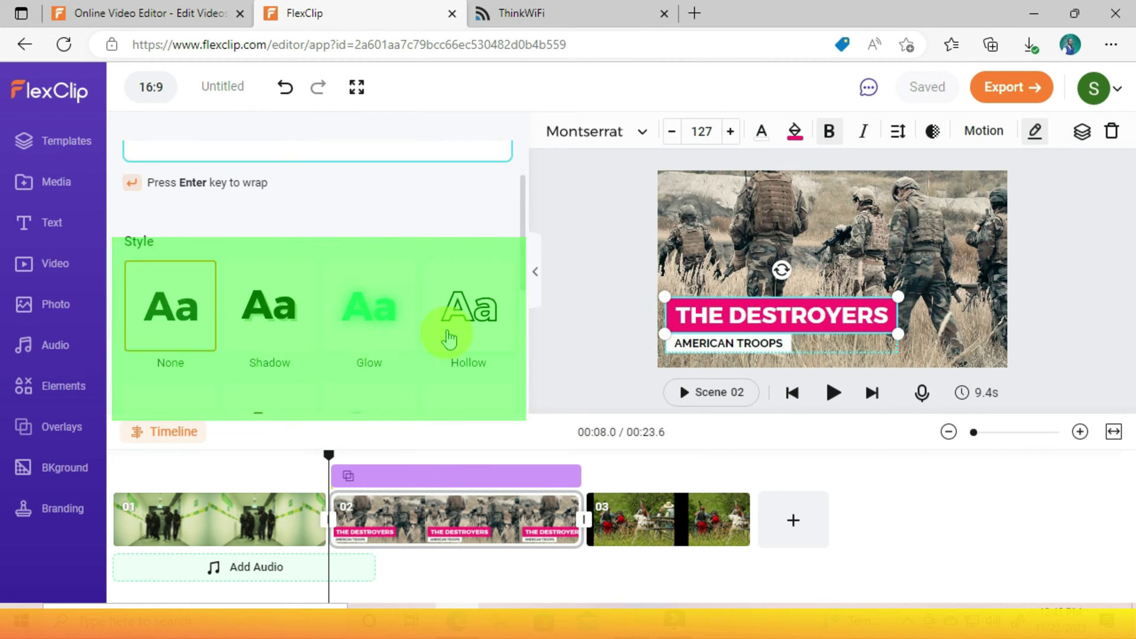
{"action": "left_click", "coordinate": [452, 313]}
{"action": "scroll", "coordinate": [453, 314], "scroll_direction": "down", "scroll_amount": 2}
{"action": "left_click", "coordinate": [277, 208]}
{"action": "scroll", "coordinate": [369, 322], "scroll_direction": "down", "scroll_amount": 1}
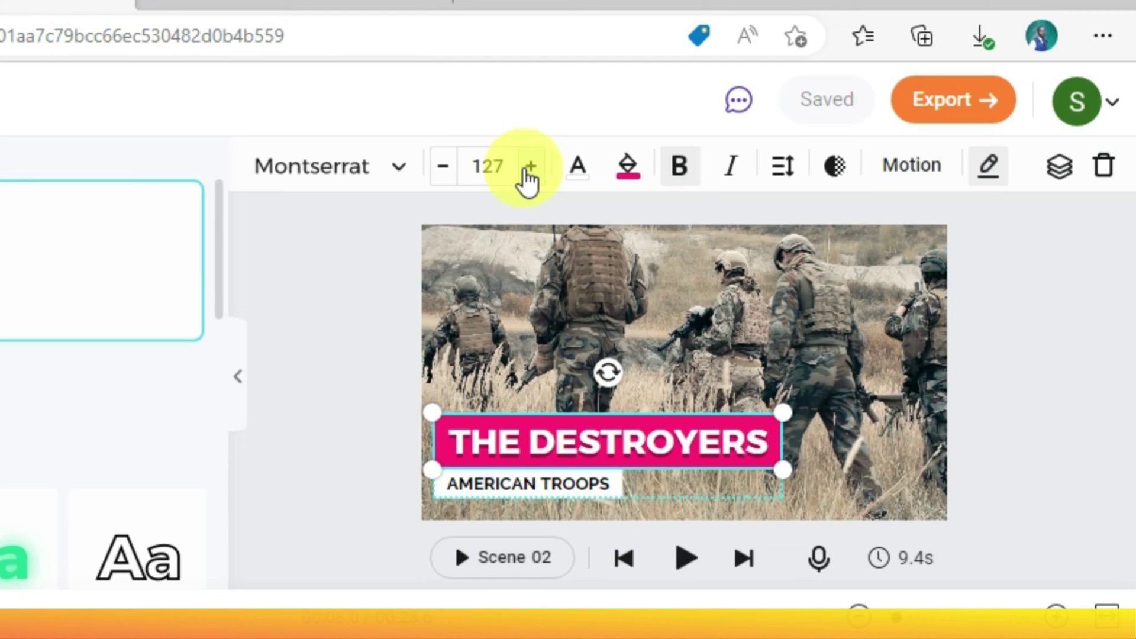
Set the title's font size to 134 and colour it light grey
{"action": "left_click", "coordinate": [529, 167]}
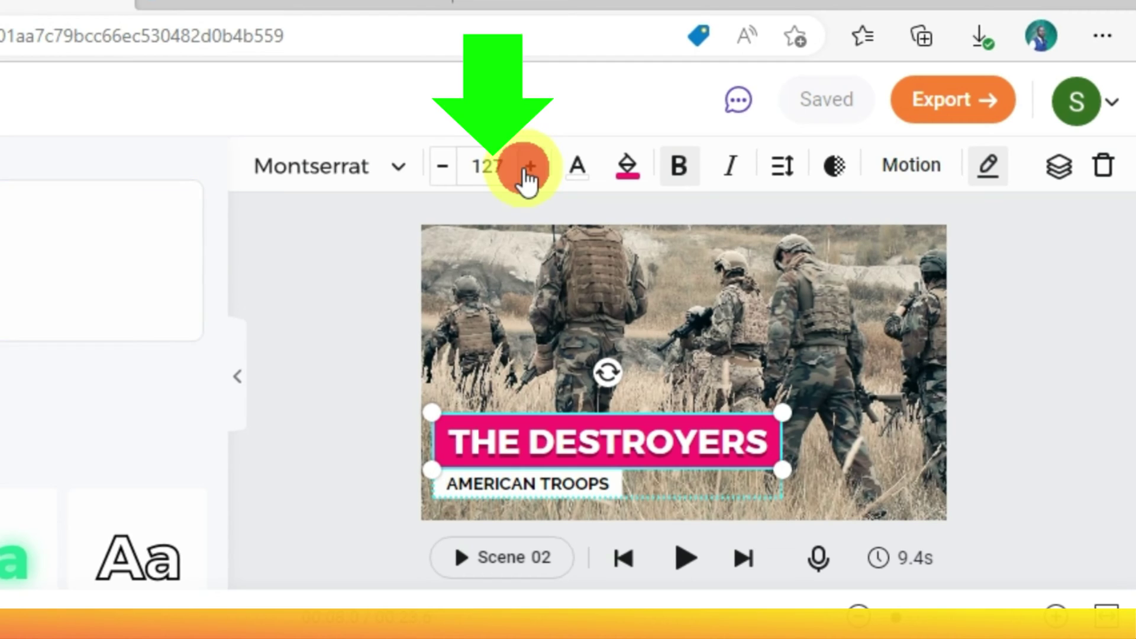
{"action": "left_click", "coordinate": [529, 167]}
{"action": "left_click", "coordinate": [530, 168]}
{"action": "left_click", "coordinate": [528, 167]}
{"action": "left_click", "coordinate": [529, 168]}
{"action": "left_click", "coordinate": [529, 168]}
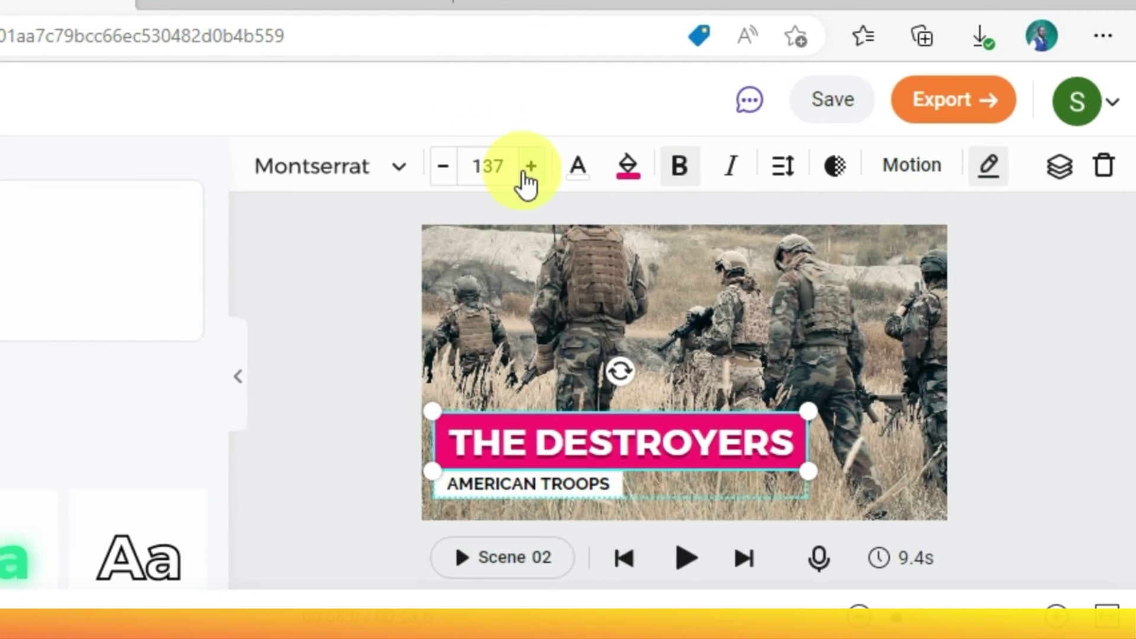
{"action": "left_click", "coordinate": [528, 168]}
{"action": "left_click", "coordinate": [528, 168]}
{"action": "left_click", "coordinate": [529, 168]}
{"action": "left_click", "coordinate": [529, 167]}
{"action": "left_click", "coordinate": [529, 167]}
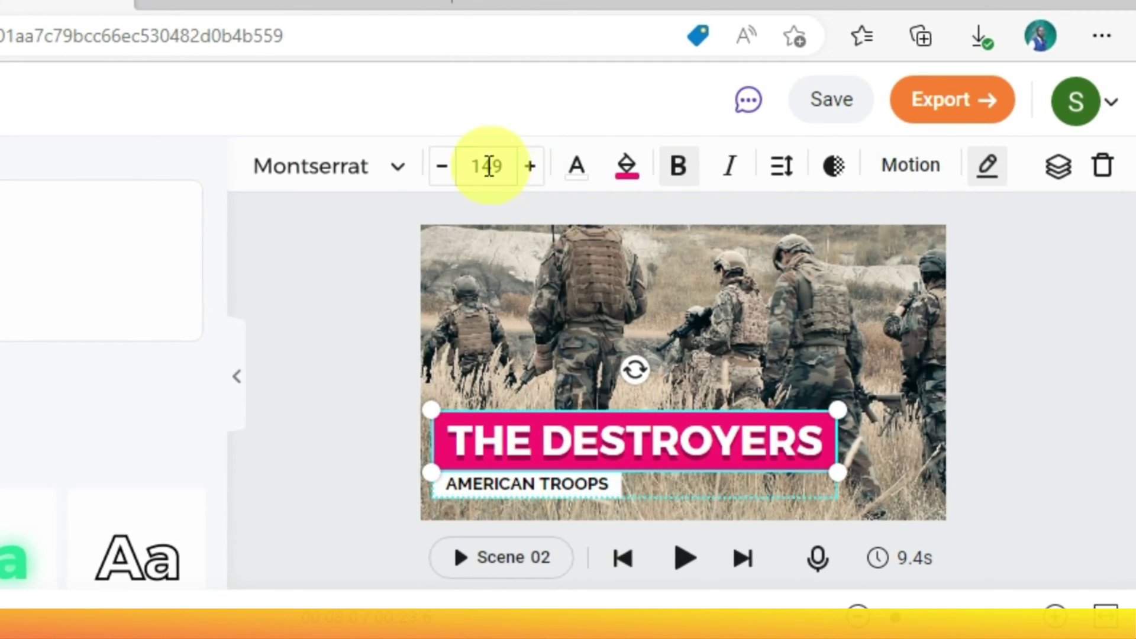
{"action": "left_click", "coordinate": [442, 168]}
{"action": "left_click", "coordinate": [442, 167]}
{"action": "left_click", "coordinate": [442, 167]}
{"action": "left_click", "coordinate": [442, 168]}
{"action": "left_click", "coordinate": [442, 168]}
{"action": "left_click", "coordinate": [442, 167]}
{"action": "left_click", "coordinate": [442, 168]}
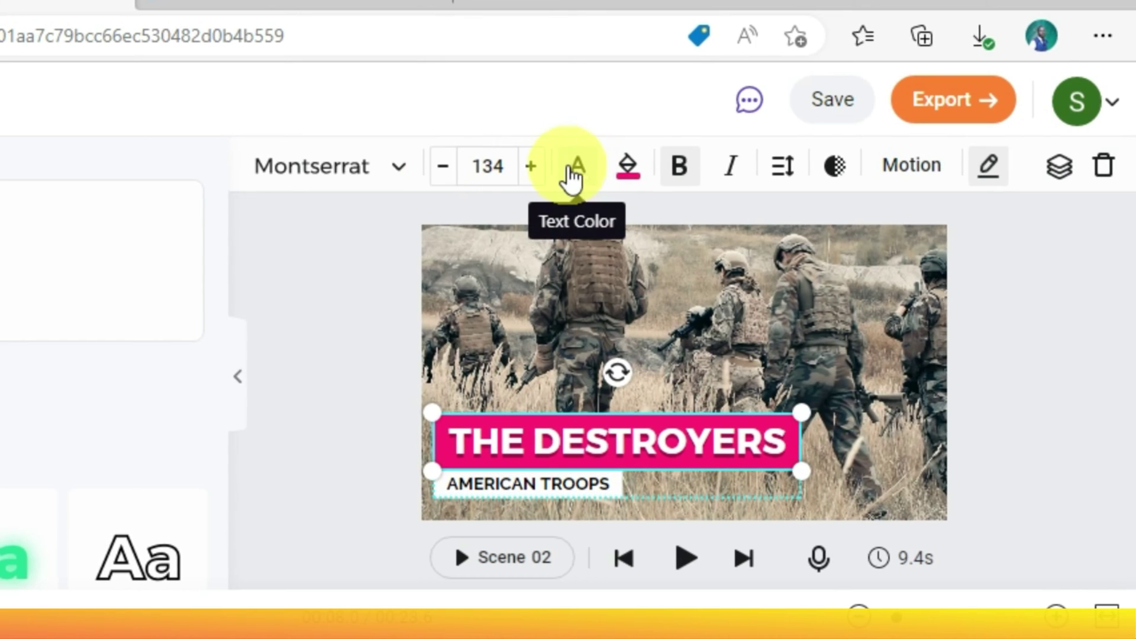
{"action": "left_click", "coordinate": [572, 171]}
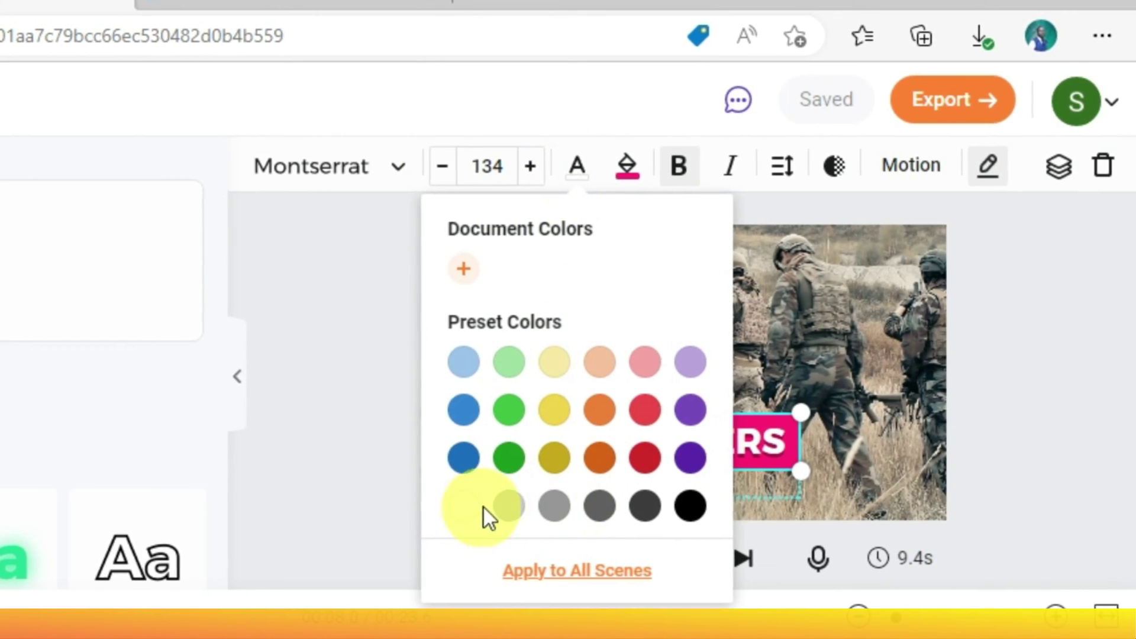
{"action": "left_click", "coordinate": [507, 507]}
Set the title background's left padding to 100
{"action": "left_click", "coordinate": [627, 173]}
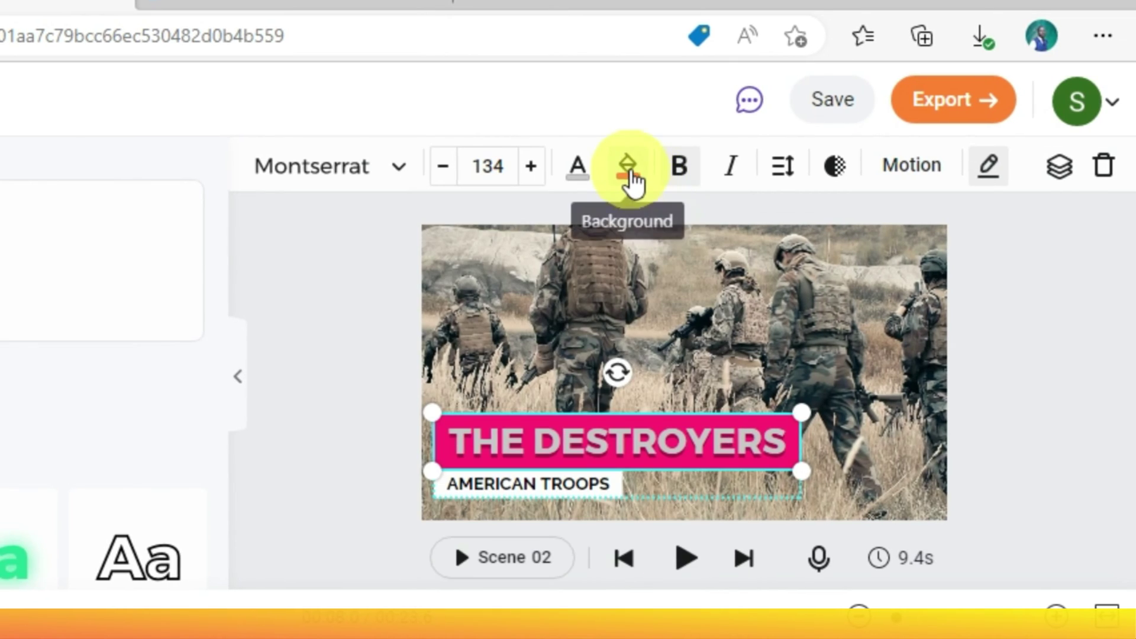
{"action": "left_click", "coordinate": [629, 176]}
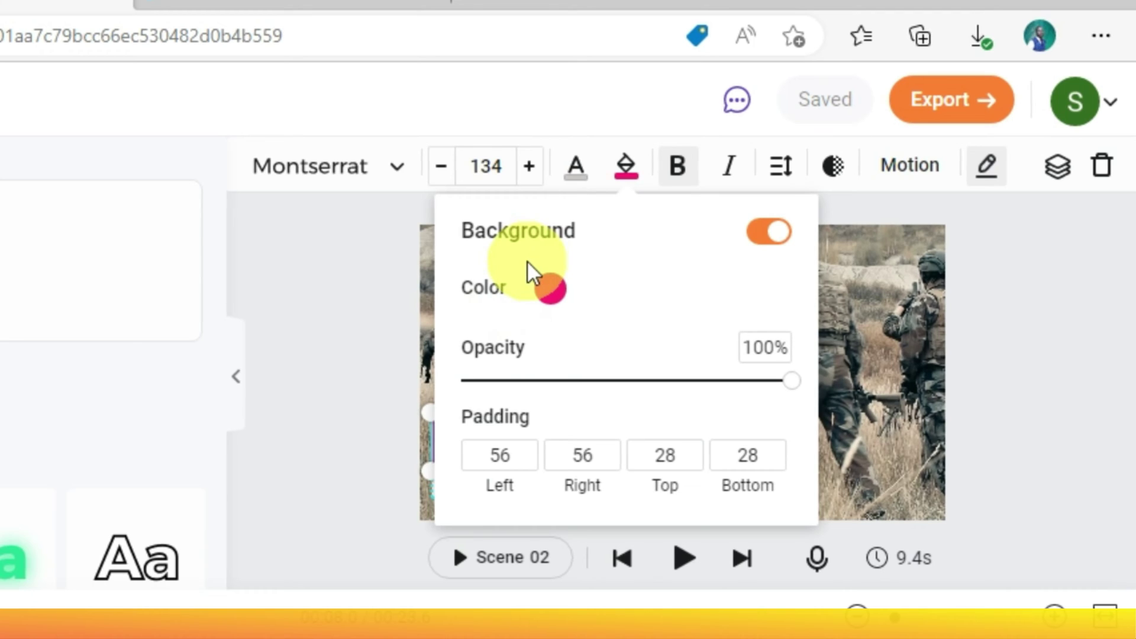
{"action": "left_click", "coordinate": [548, 465]}
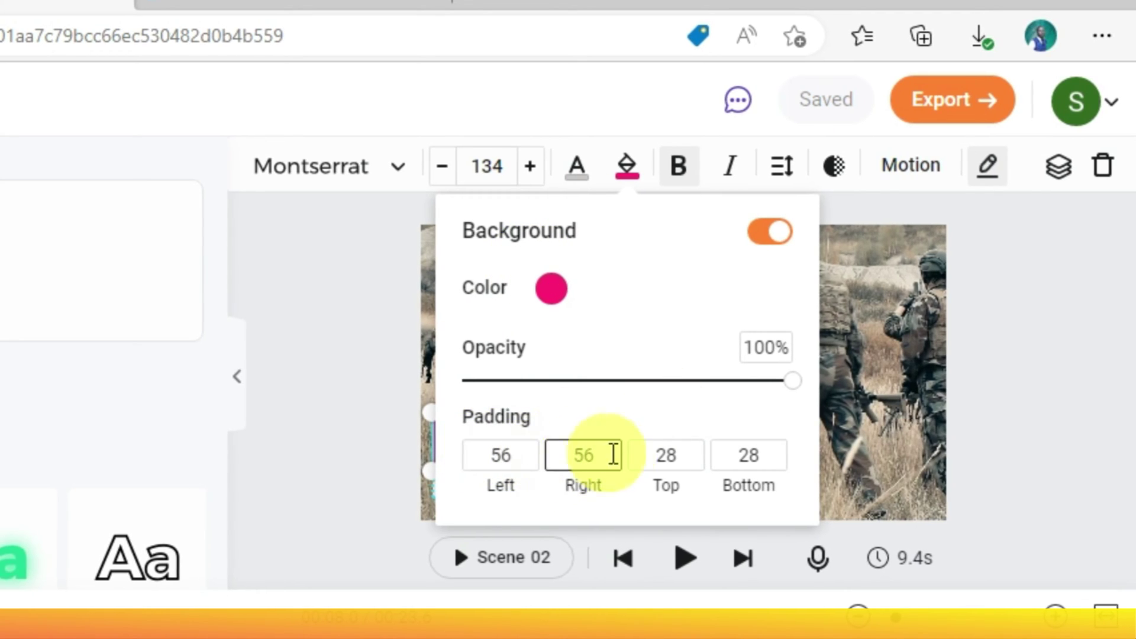
{"action": "left_click", "coordinate": [677, 453]}
{"action": "left_click", "coordinate": [546, 463]}
{"action": "left_click", "coordinate": [509, 459]}
{"action": "double_click", "coordinate": [508, 457]}
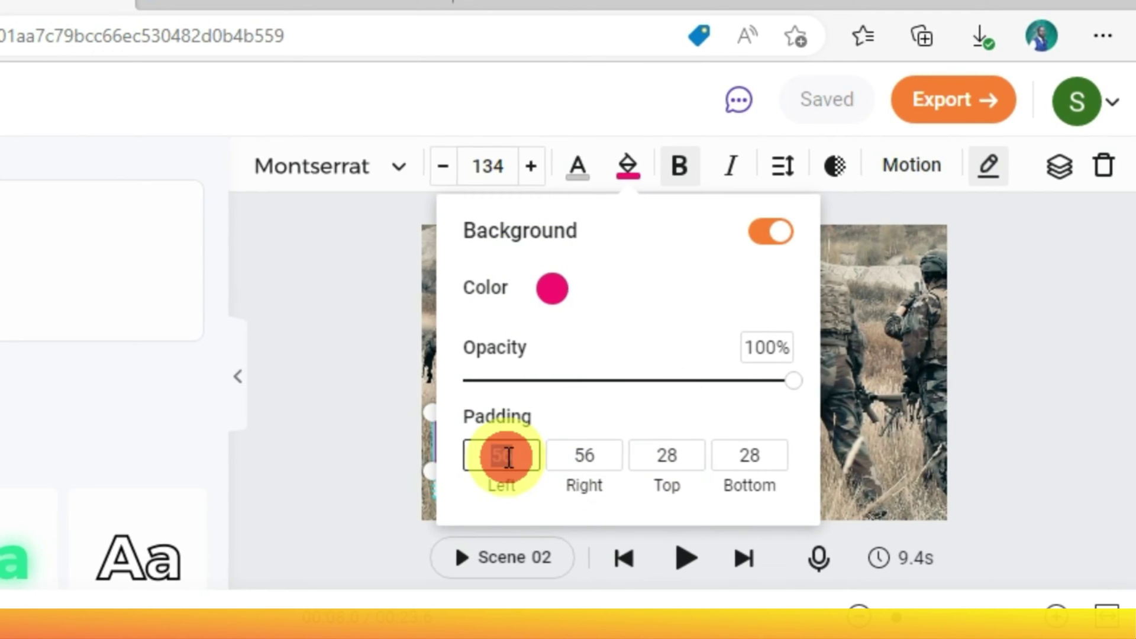
{"action": "type", "text": "100"}
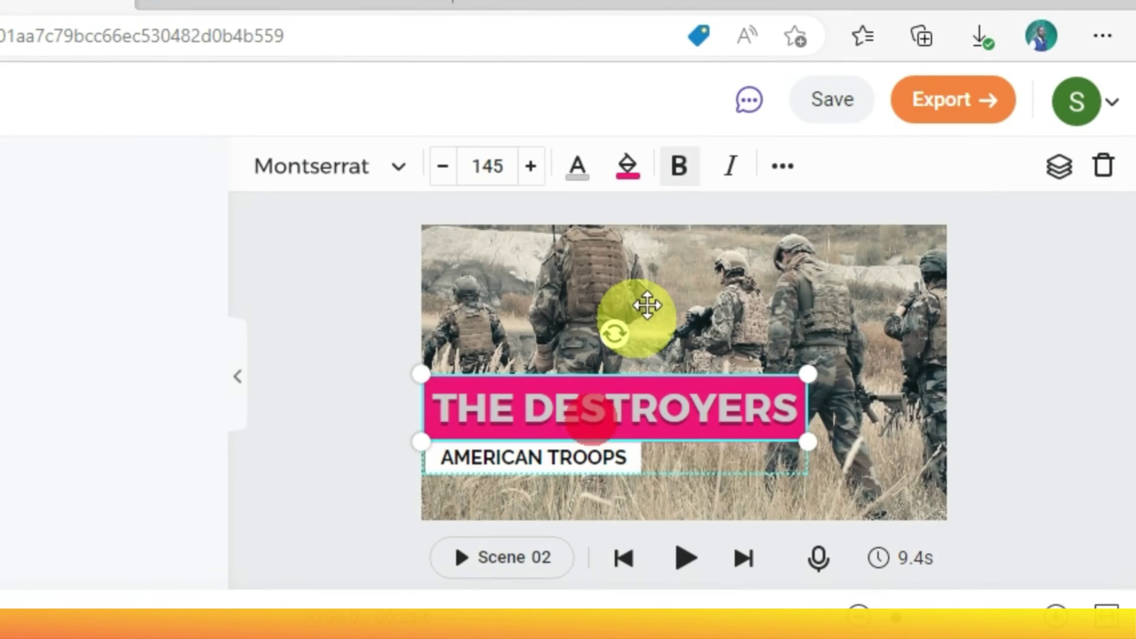
Toggle bold and italic on the title, leaving it bold and upright
{"action": "left_click", "coordinate": [676, 172]}
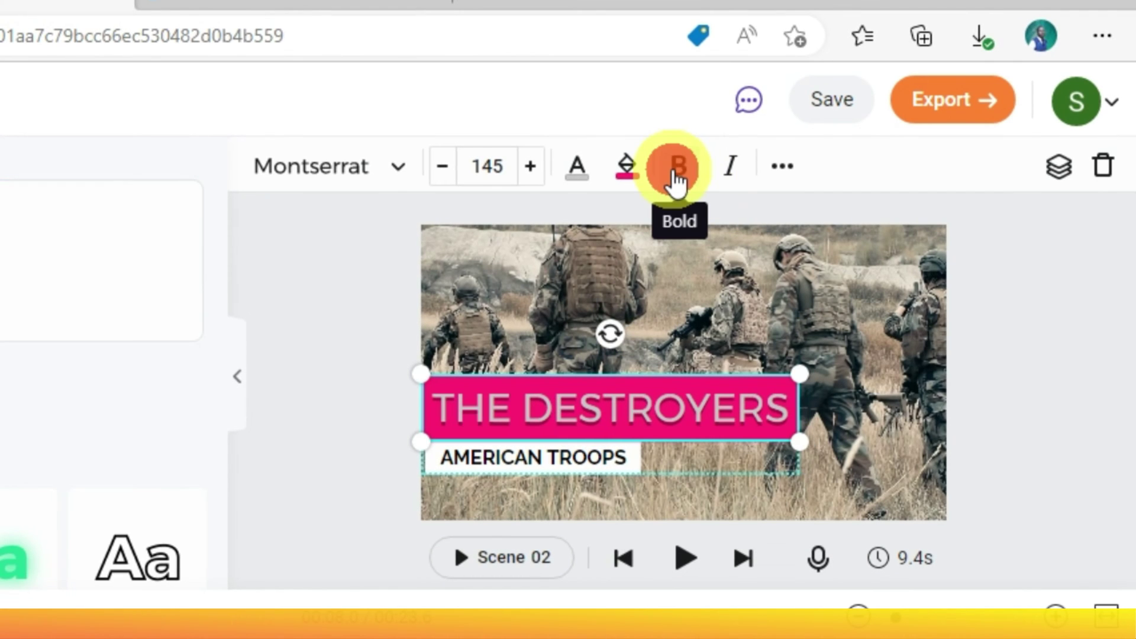
{"action": "left_click", "coordinate": [676, 178]}
{"action": "left_click", "coordinate": [732, 168]}
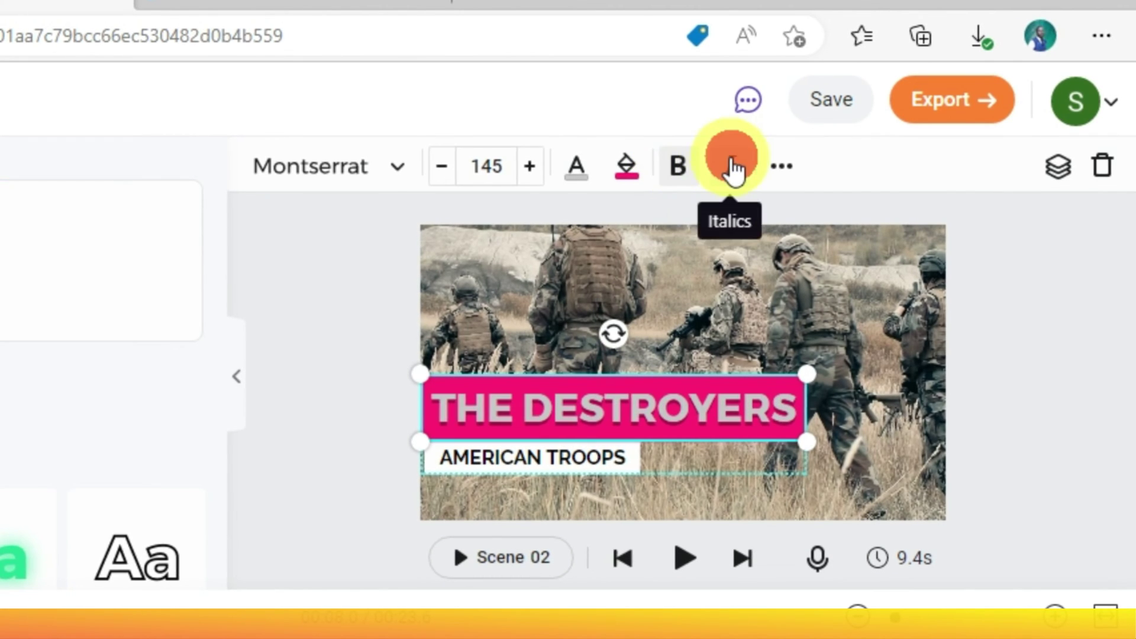
{"action": "left_click", "coordinate": [731, 170]}
{"action": "left_click", "coordinate": [730, 170]}
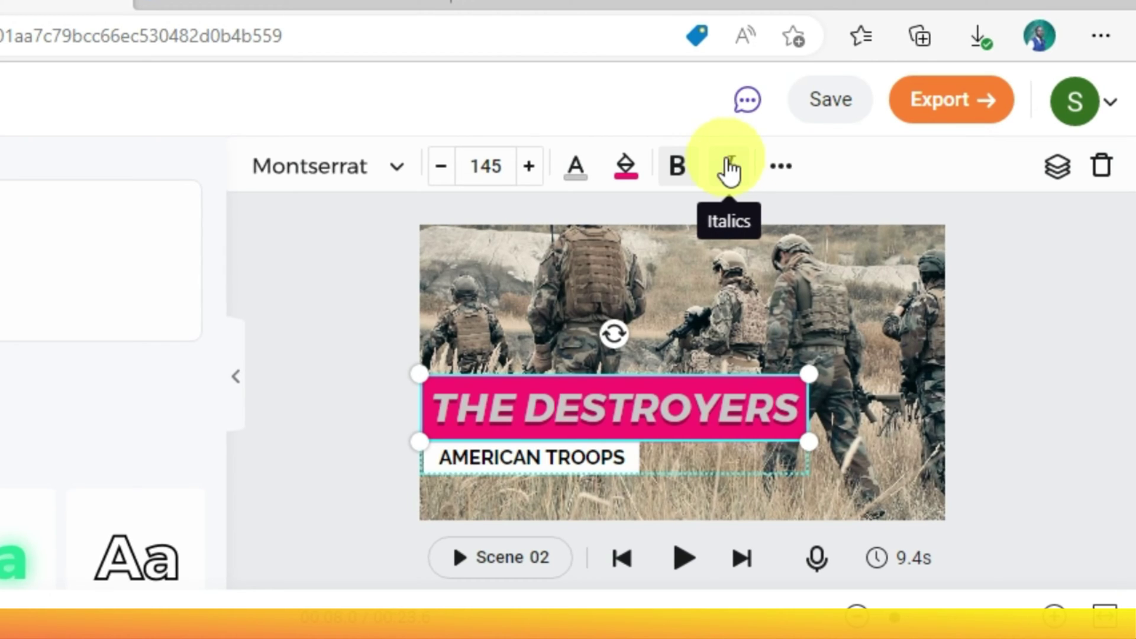
Raise the title's line height from 20 to 35 under More > Format
{"action": "left_click", "coordinate": [730, 170]}
{"action": "left_click", "coordinate": [796, 168]}
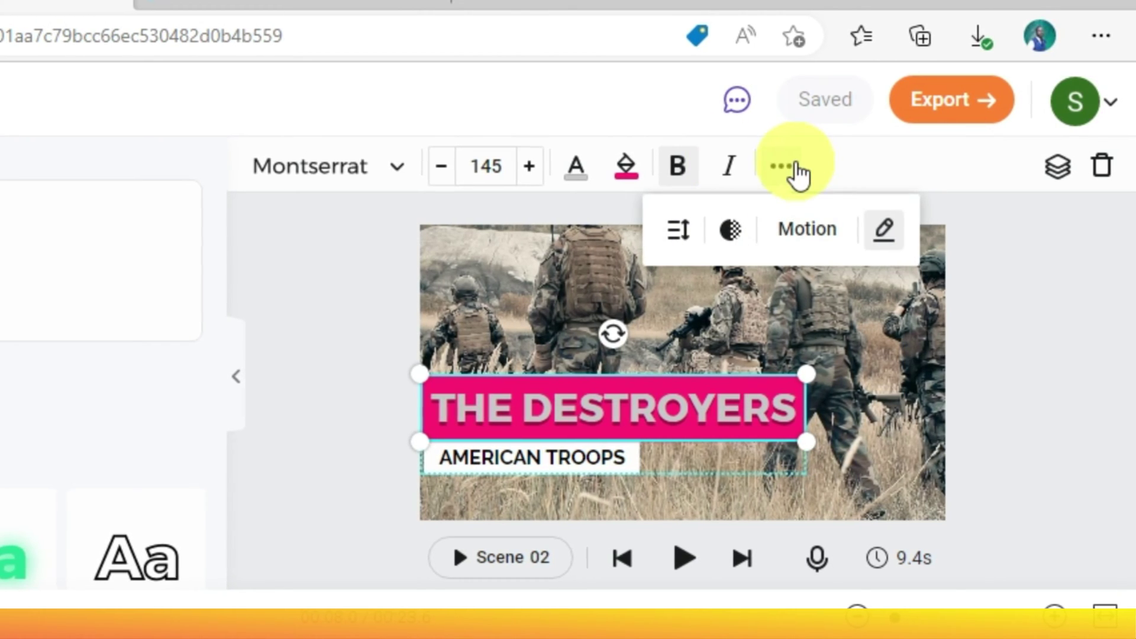
{"action": "left_click", "coordinate": [689, 236]}
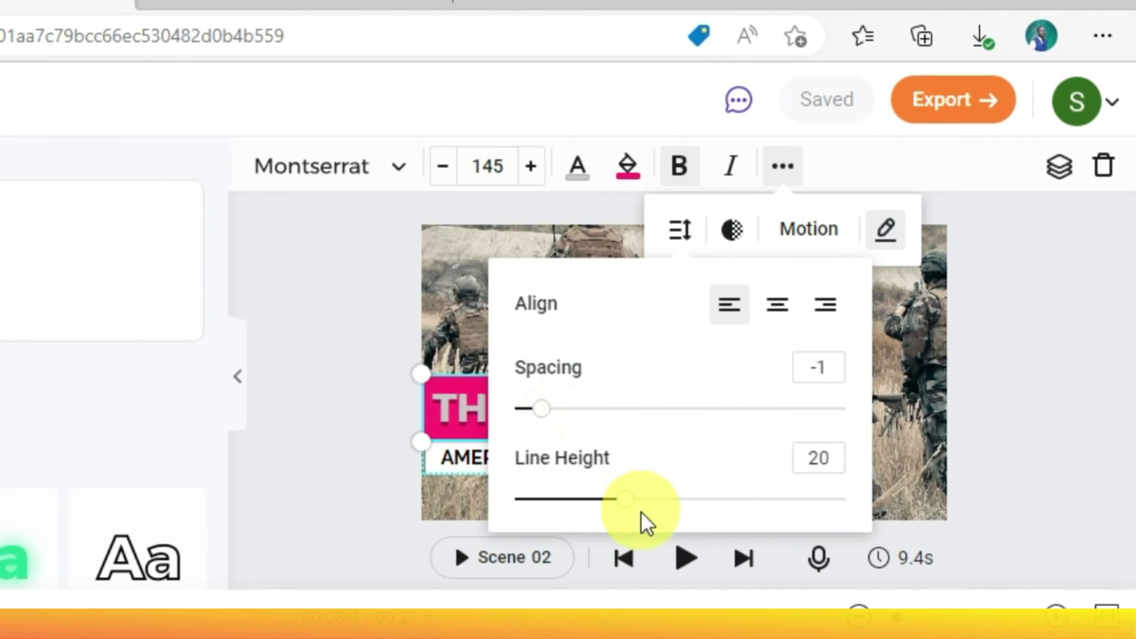
{"action": "left_click_drag", "start_coordinate": [629, 503], "coordinate": [687, 502]}
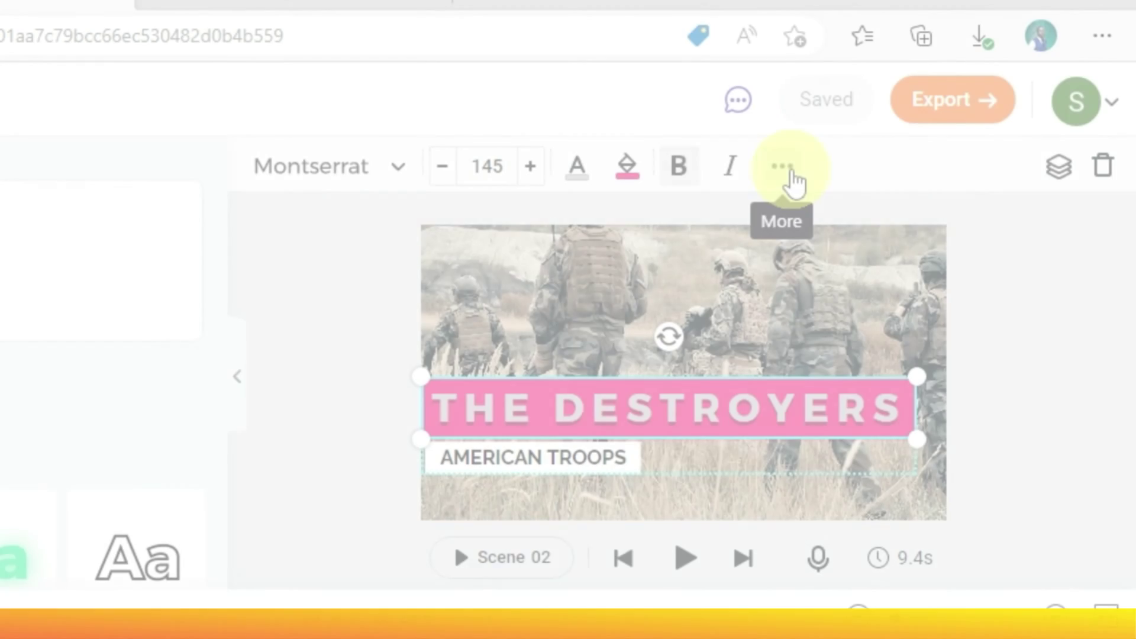
Fade the title to 45% opacity
{"action": "left_click", "coordinate": [790, 173]}
{"action": "left_click", "coordinate": [737, 243]}
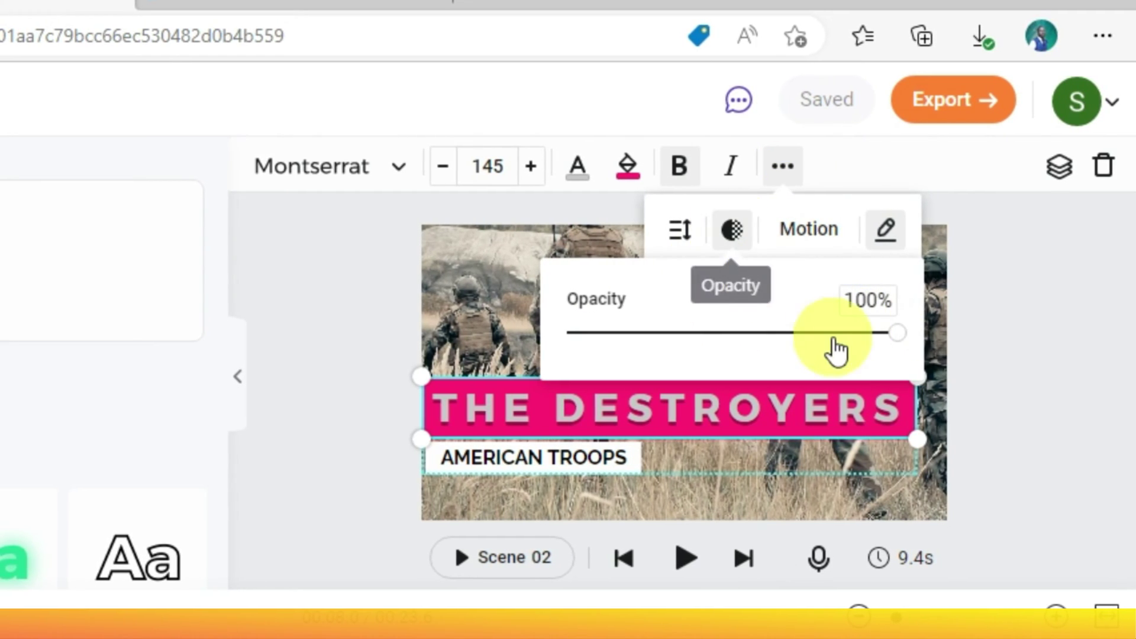
{"action": "left_click_drag", "start_coordinate": [837, 335], "coordinate": [883, 353]}
{"action": "left_click", "coordinate": [950, 347]}
{"action": "left_click", "coordinate": [781, 166]}
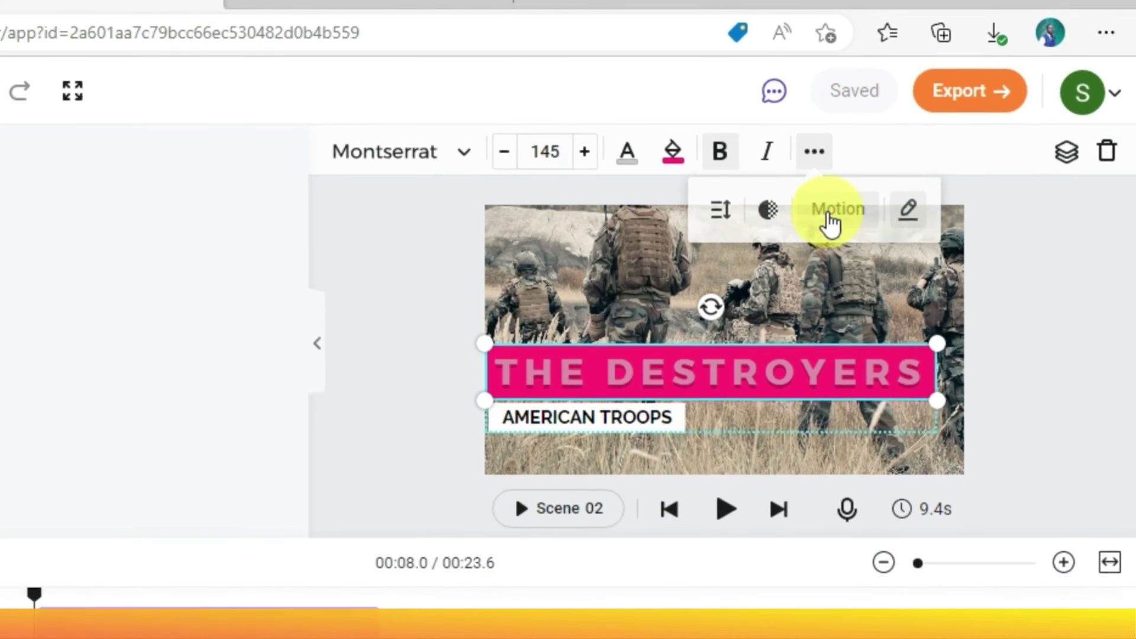
Preview the Wave, Scale Up, Shift and Glossy Blur animations on the title
{"action": "left_click", "coordinate": [800, 240]}
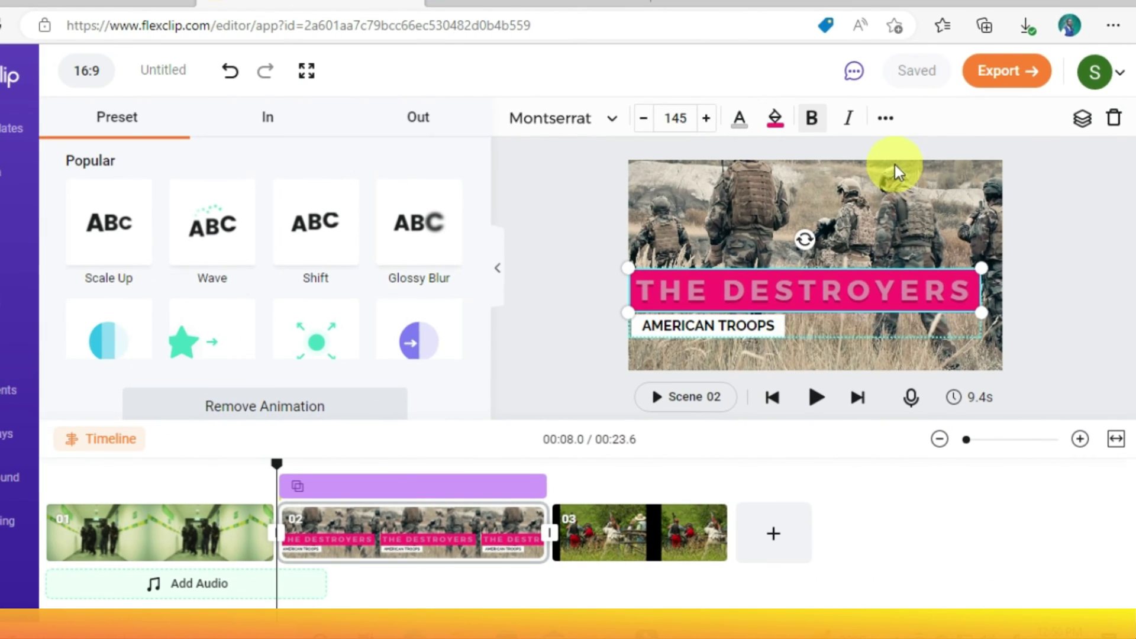
{"action": "left_click", "coordinate": [266, 235]}
{"action": "left_click", "coordinate": [119, 230]}
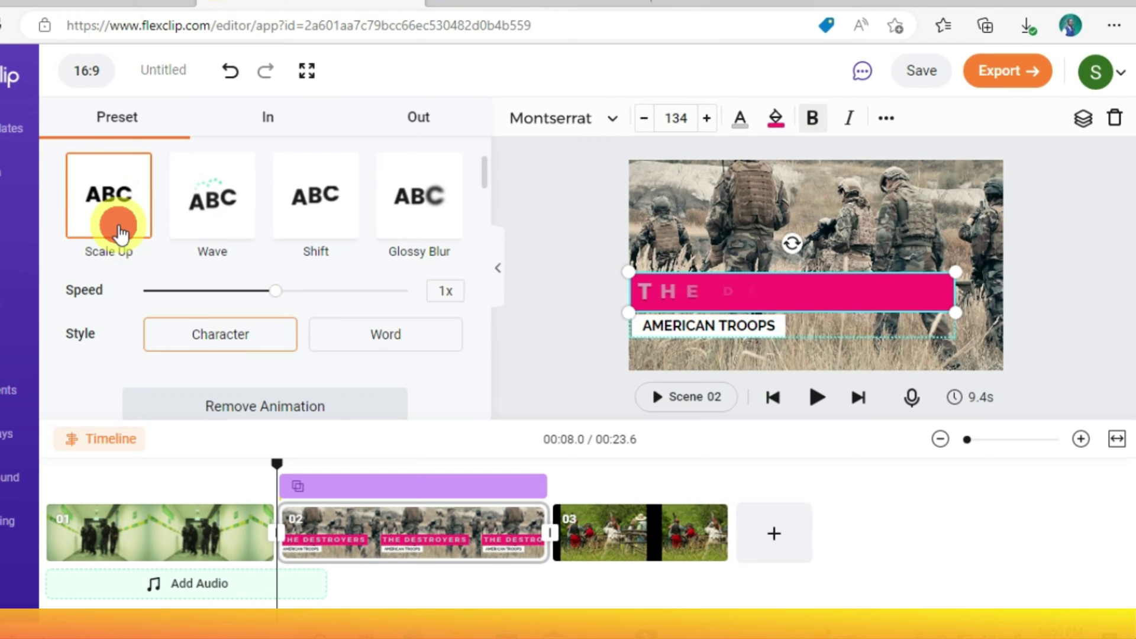
{"action": "left_click", "coordinate": [237, 206]}
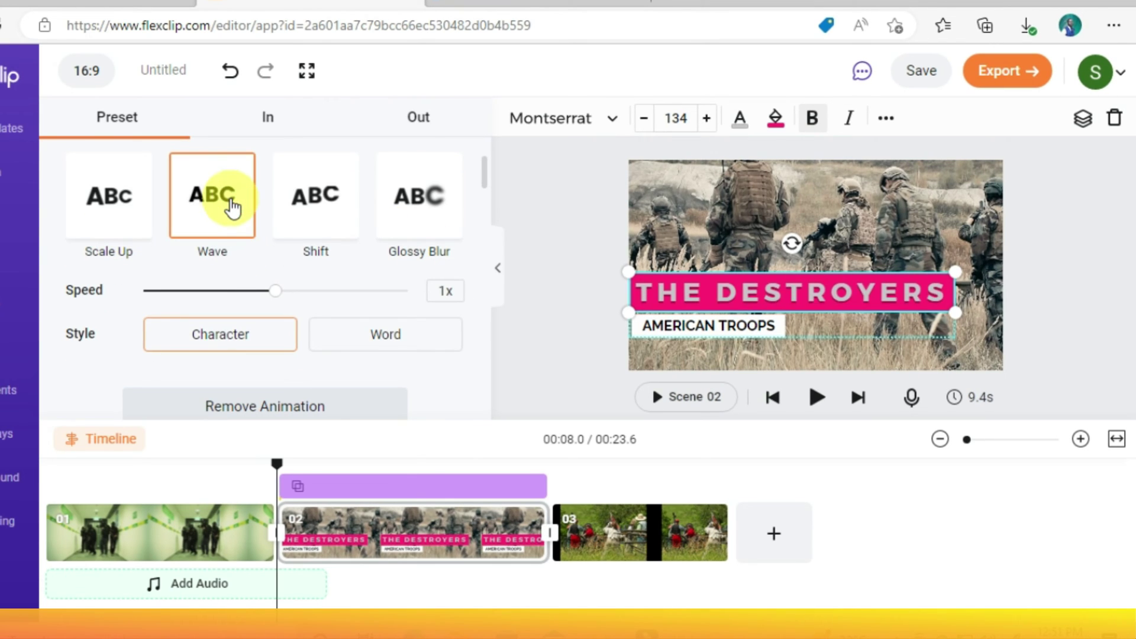
{"action": "left_click", "coordinate": [316, 211]}
{"action": "left_click", "coordinate": [415, 214]}
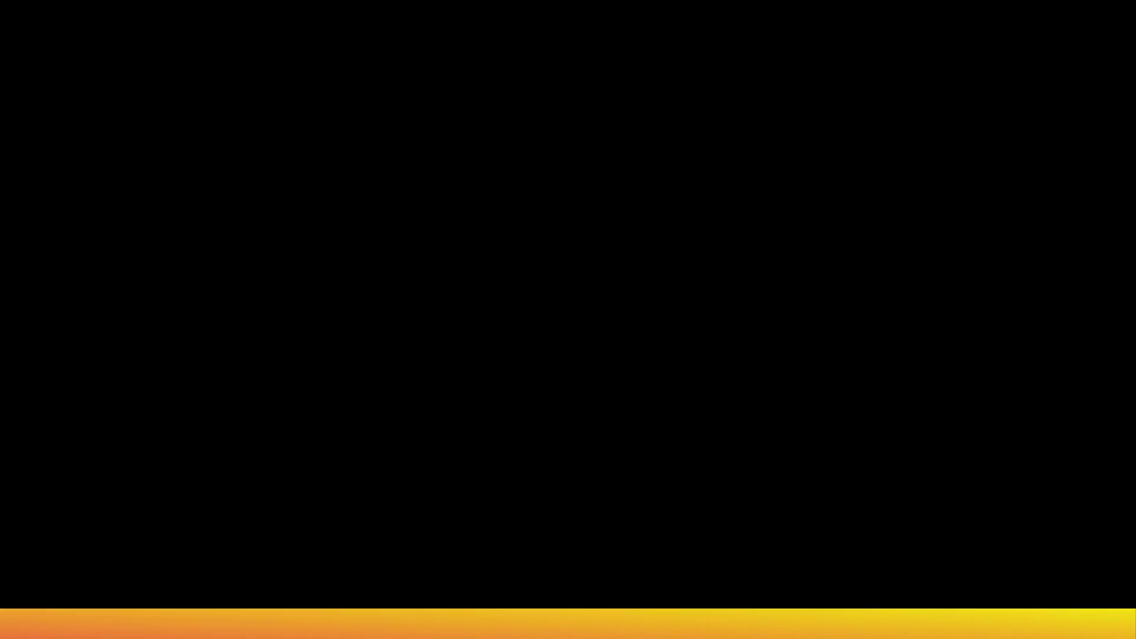
Scroll to the For text presets and apply the Contract animation
{"action": "scroll", "coordinate": [300, 318], "scroll_direction": "down", "scroll_amount": 2}
{"action": "scroll", "coordinate": [305, 322], "scroll_direction": "down", "scroll_amount": 1}
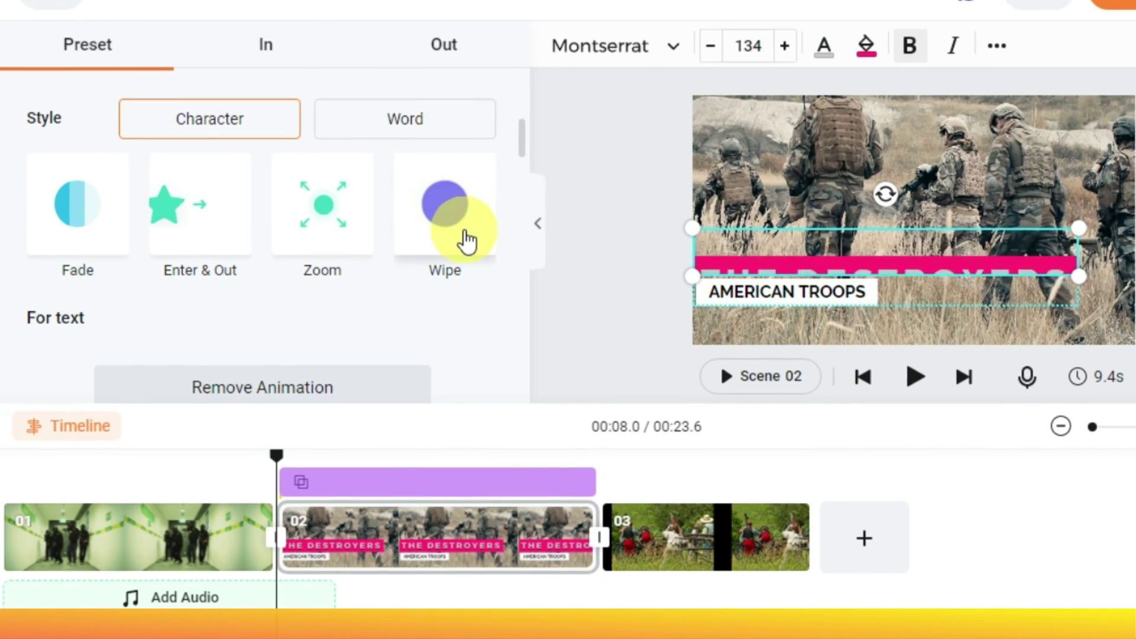
{"action": "scroll", "coordinate": [365, 266], "scroll_direction": "down", "scroll_amount": 2}
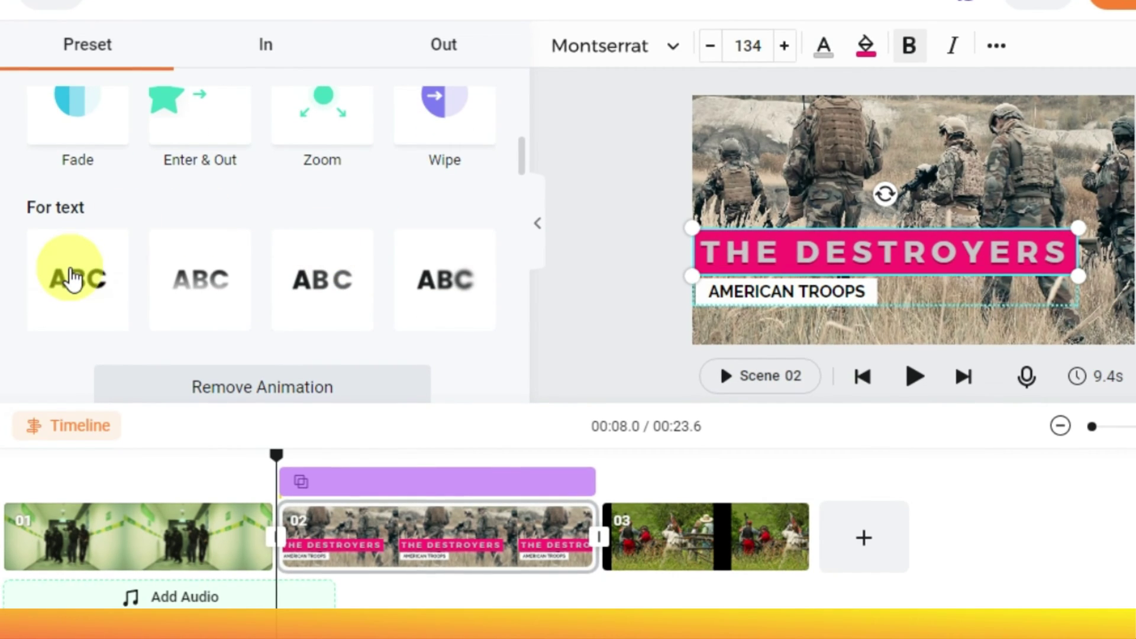
{"action": "scroll", "coordinate": [318, 241], "scroll_direction": "down", "scroll_amount": 1}
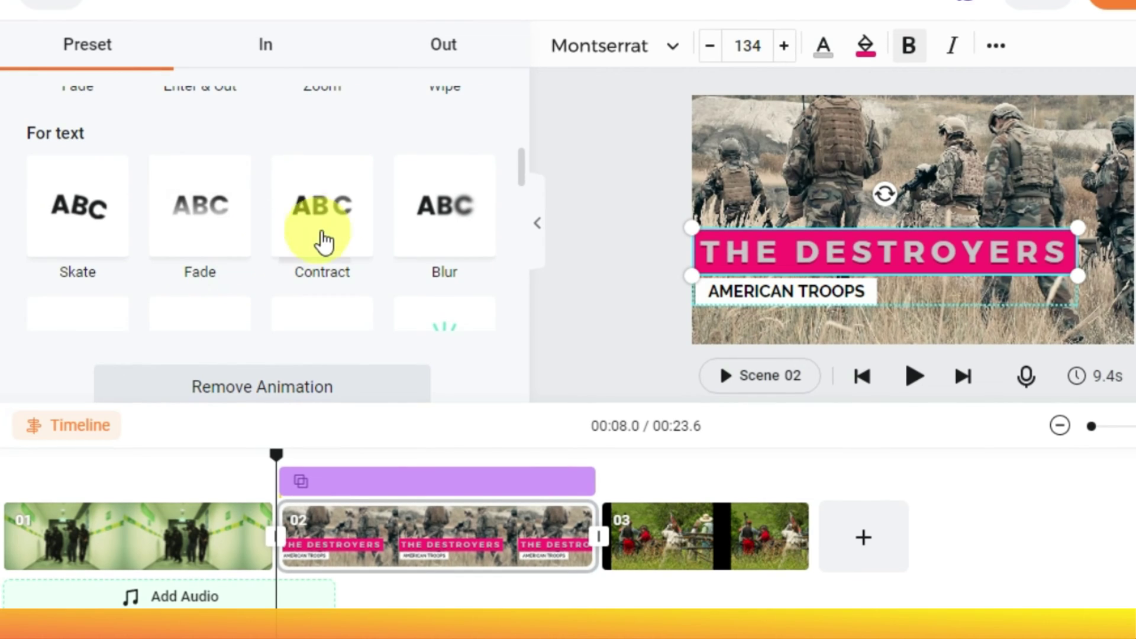
{"action": "left_click", "coordinate": [328, 236]}
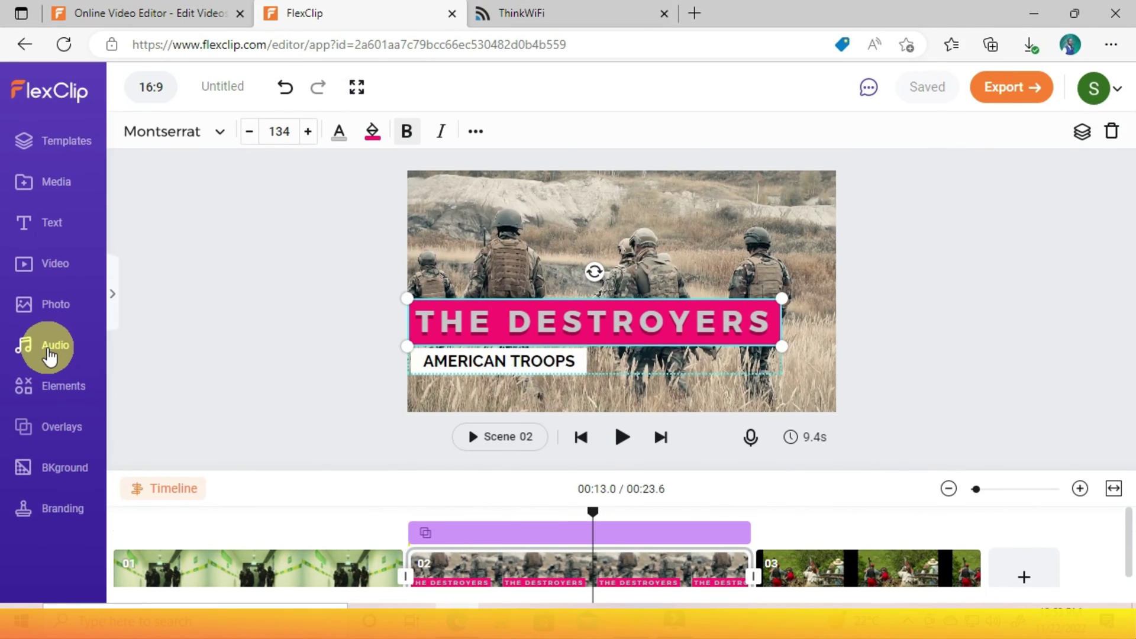
Filter the audio library to Relaxing mood and preview Calm Relaxing Piano
{"action": "left_click", "coordinate": [49, 351]}
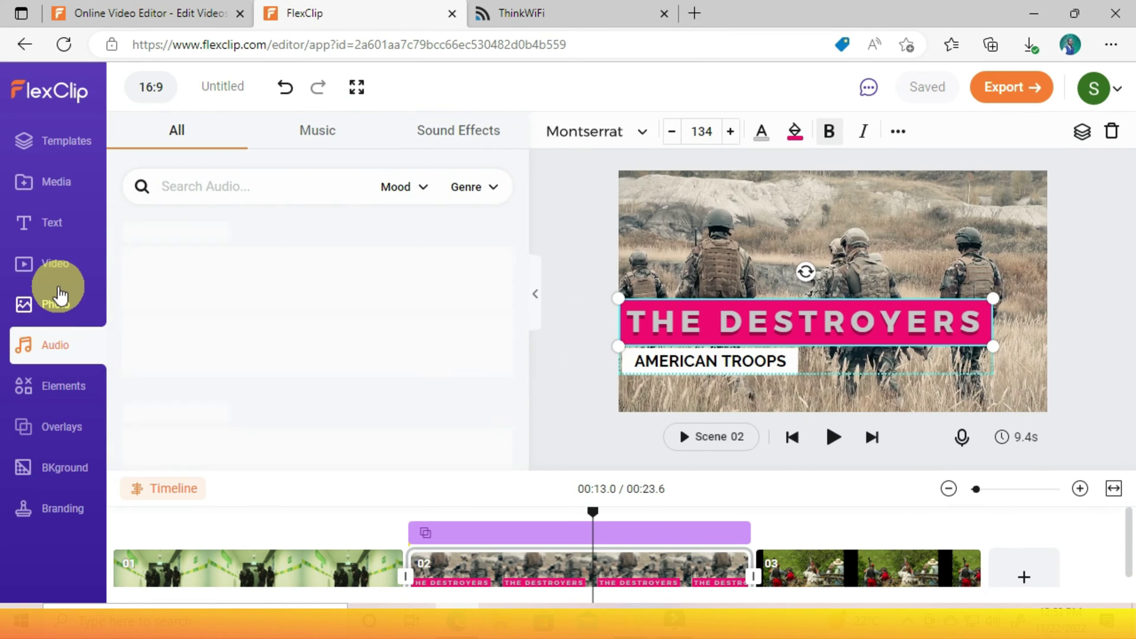
{"action": "scroll", "coordinate": [225, 308], "scroll_direction": "down", "scroll_amount": 1}
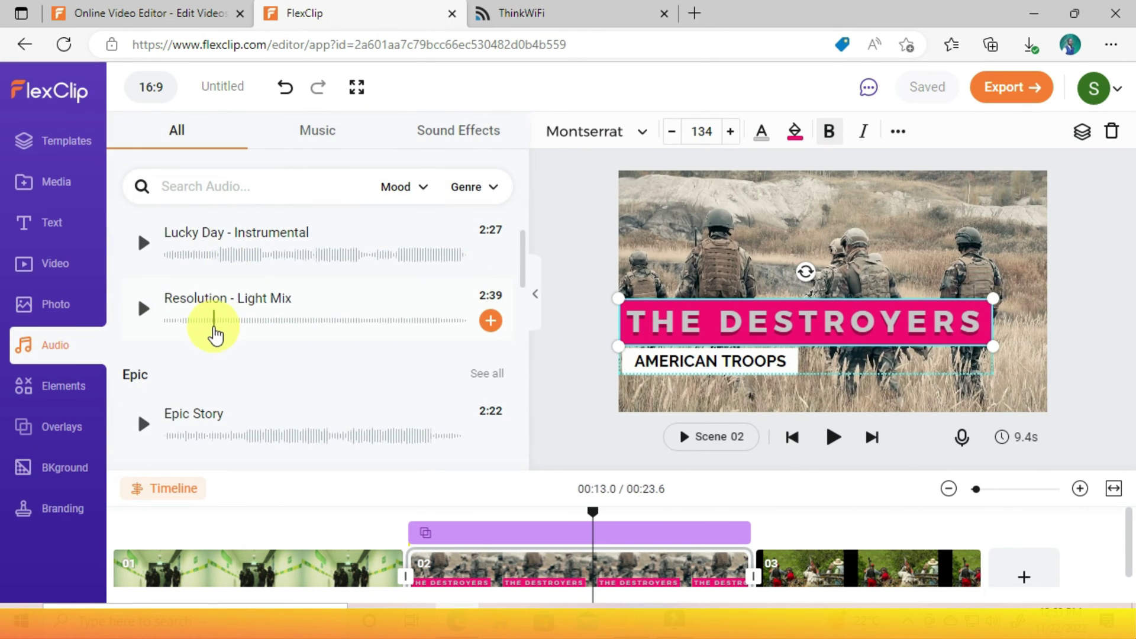
{"action": "scroll", "coordinate": [223, 322], "scroll_direction": "up", "scroll_amount": 1}
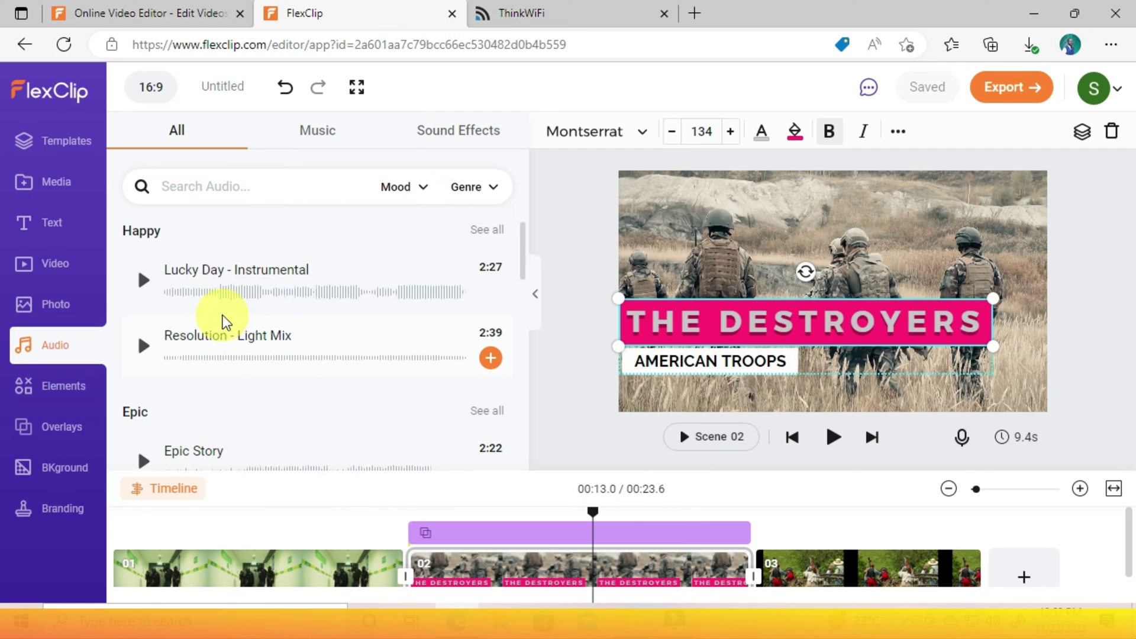
{"action": "scroll", "coordinate": [223, 322], "scroll_direction": "down", "scroll_amount": 8}
{"action": "left_click", "coordinate": [416, 198]}
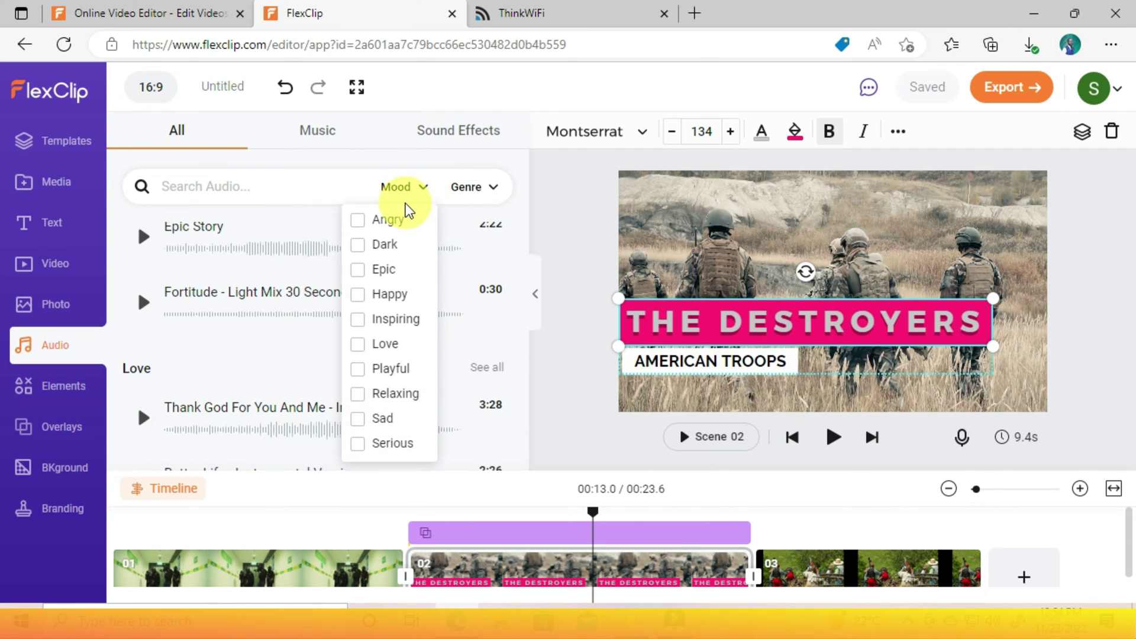
{"action": "left_click", "coordinate": [386, 395]}
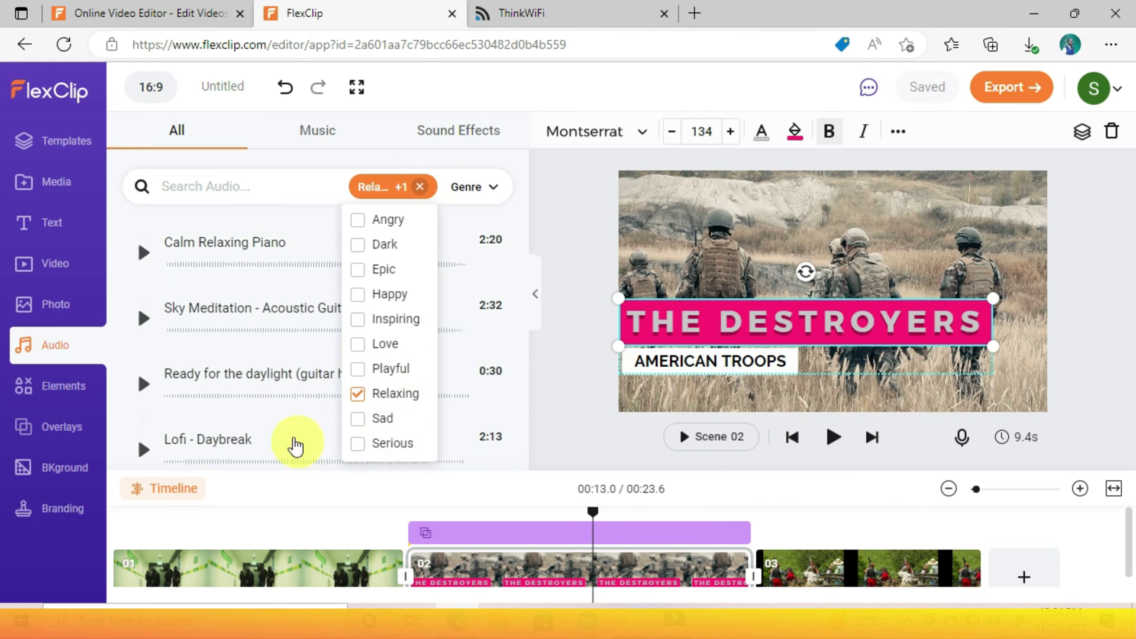
{"action": "scroll", "coordinate": [166, 254], "scroll_direction": "down", "scroll_amount": 1}
{"action": "scroll", "coordinate": [169, 266], "scroll_direction": "up", "scroll_amount": 1}
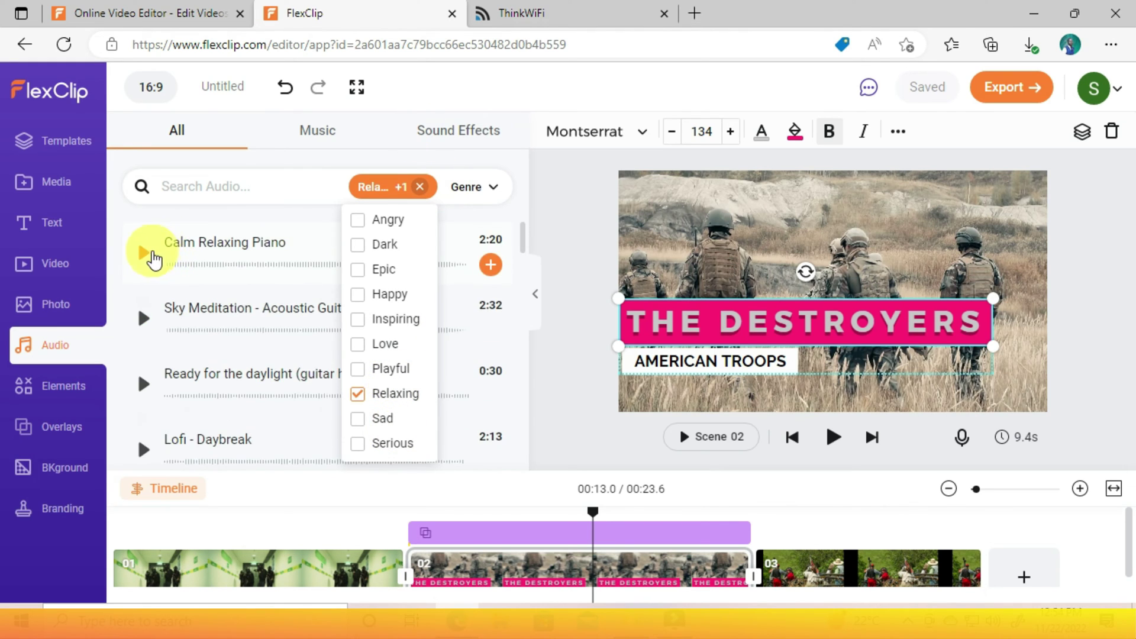
{"action": "left_click", "coordinate": [149, 255]}
Glance at the sound effects list, then open the Elements library
{"action": "scroll", "coordinate": [258, 343], "scroll_direction": "down", "scroll_amount": 4}
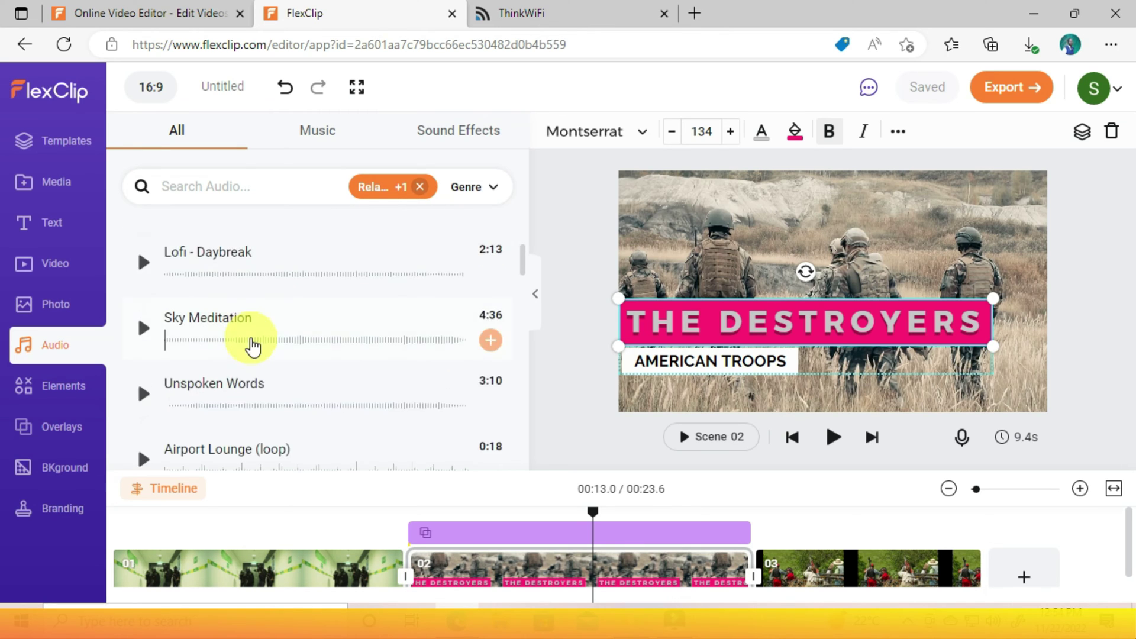
{"action": "scroll", "coordinate": [252, 343], "scroll_direction": "down", "scroll_amount": 1}
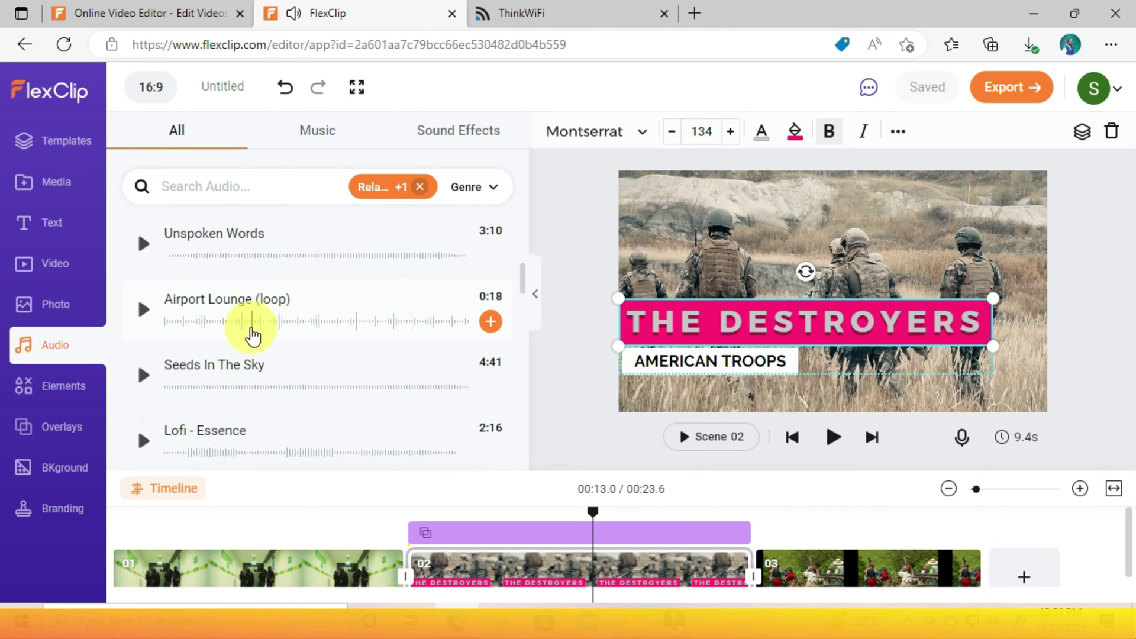
{"action": "left_click", "coordinate": [459, 130]}
{"action": "left_click", "coordinate": [51, 389]}
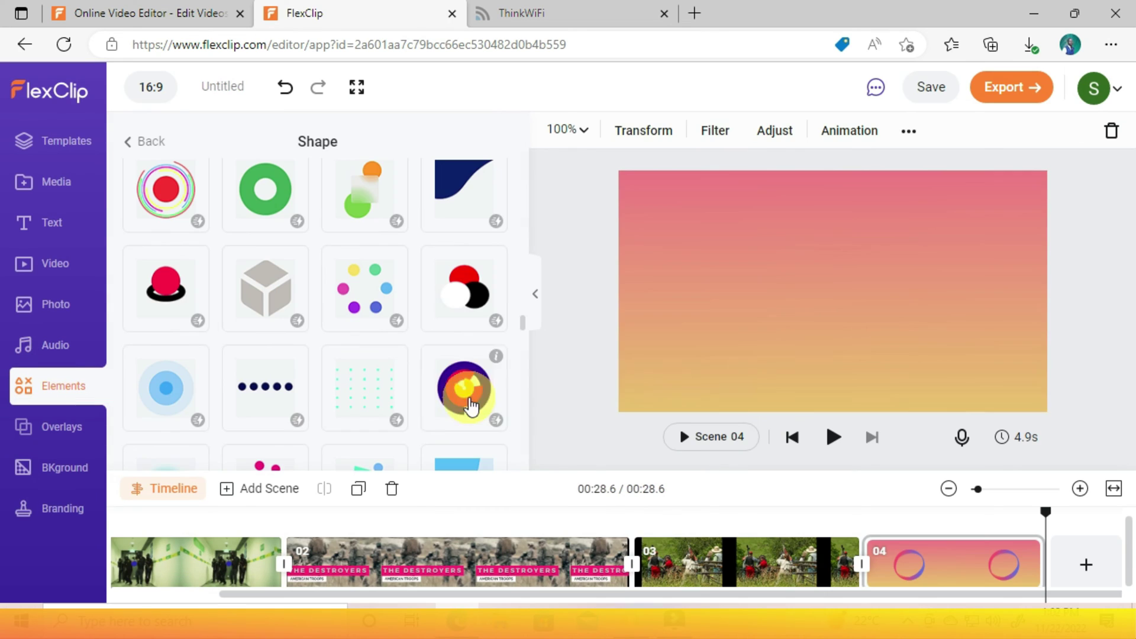
Drop the multicolour ring onto Scene 04, enlarge and centre it, then play the scene
{"action": "left_click_drag", "start_coordinate": [470, 393], "coordinate": [840, 305]}
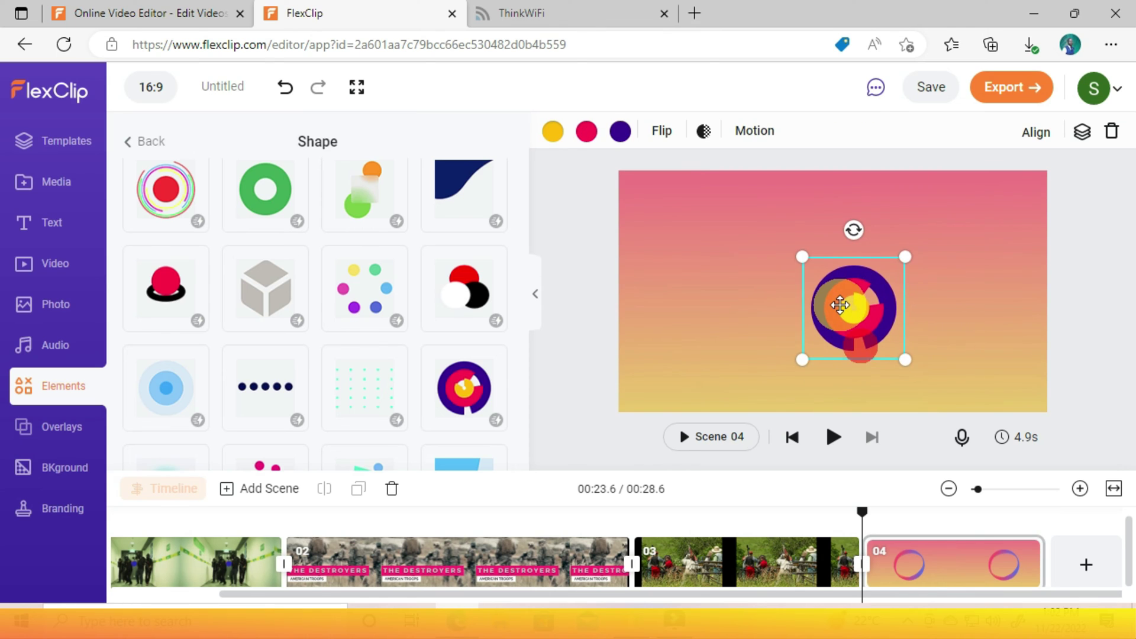
{"action": "left_click_drag", "start_coordinate": [905, 257], "coordinate": [1055, 222]}
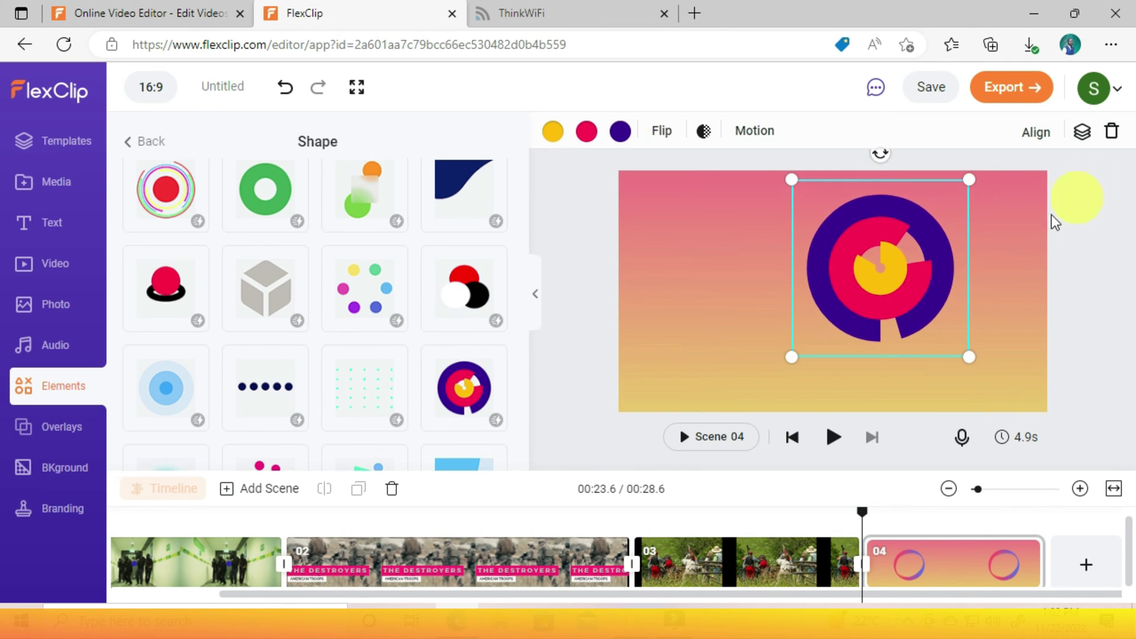
{"action": "left_click_drag", "start_coordinate": [875, 329], "coordinate": [848, 348]}
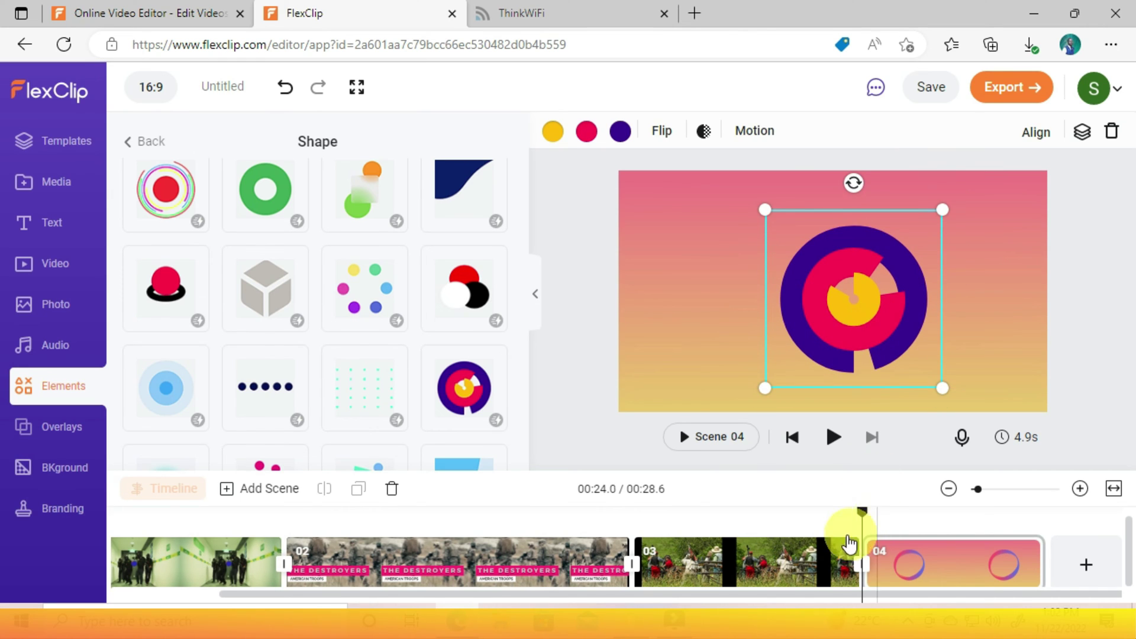
{"action": "left_click", "coordinate": [849, 543]}
{"action": "left_click", "coordinate": [861, 571]}
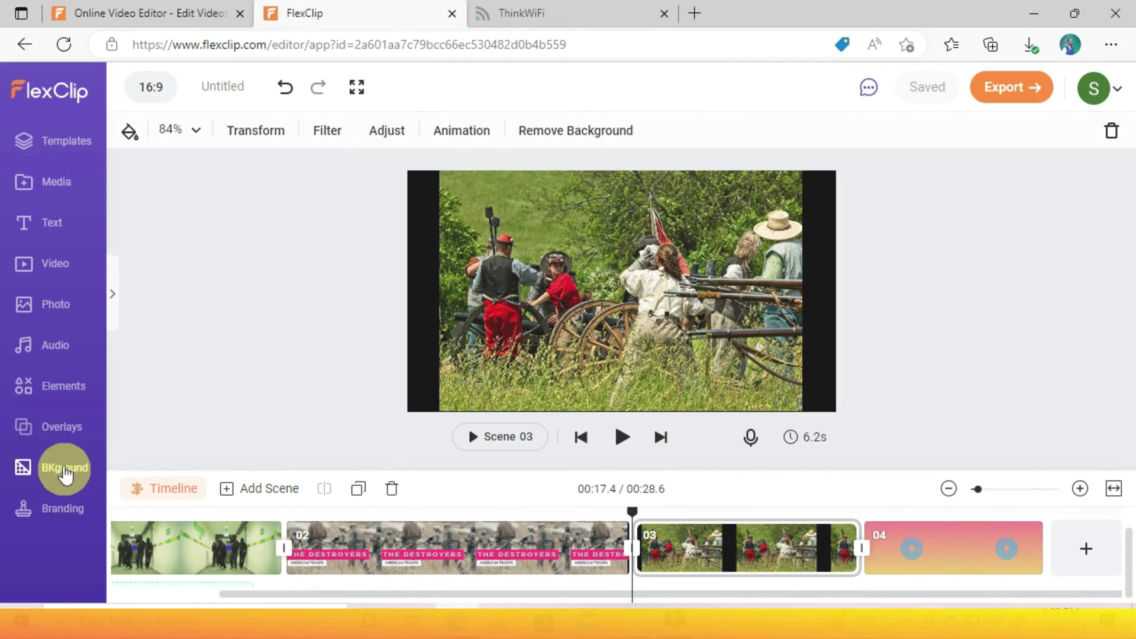
Lay the light-glow Effect Overlay across scene 02 and scrub through to preview it
{"action": "left_click", "coordinate": [55, 437]}
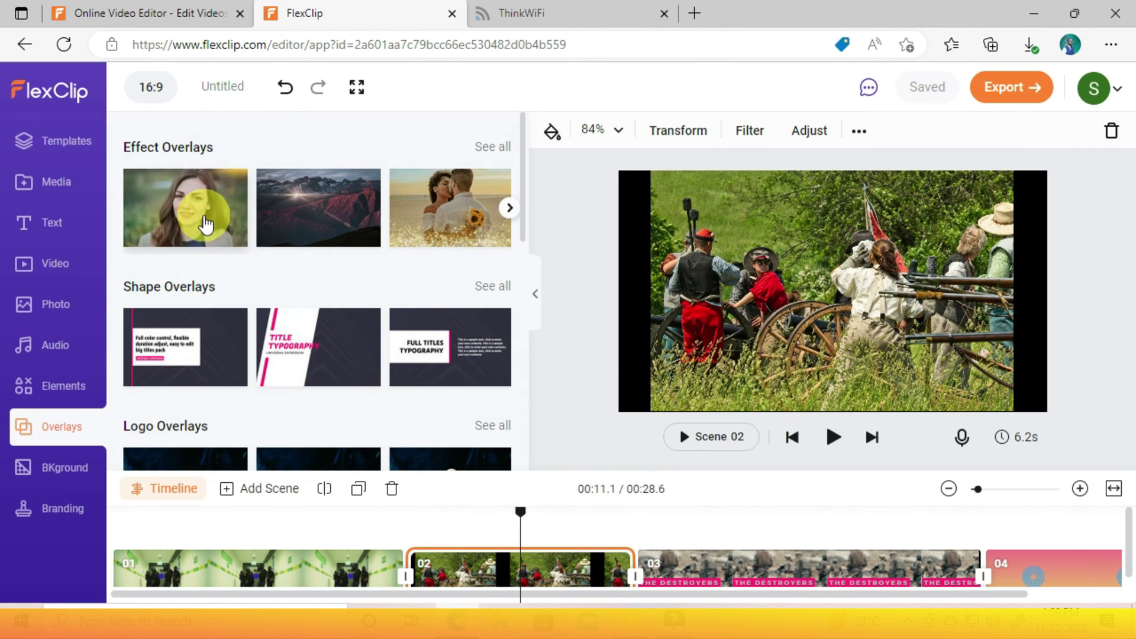
{"action": "left_click_drag", "start_coordinate": [204, 222], "coordinate": [461, 556]}
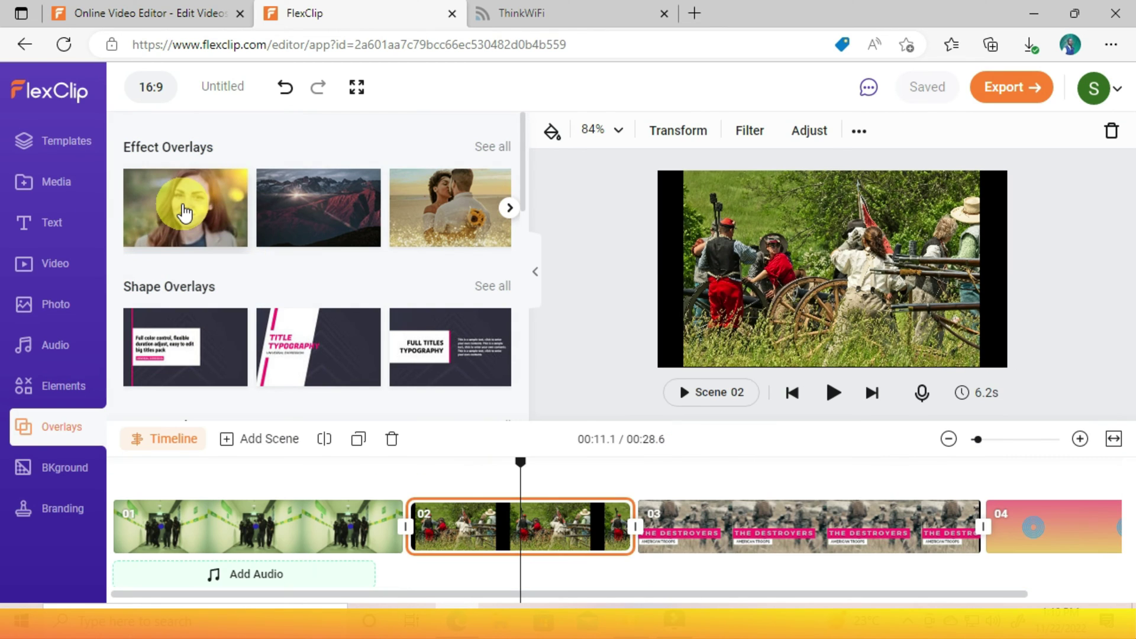
{"action": "left_click", "coordinate": [457, 477]}
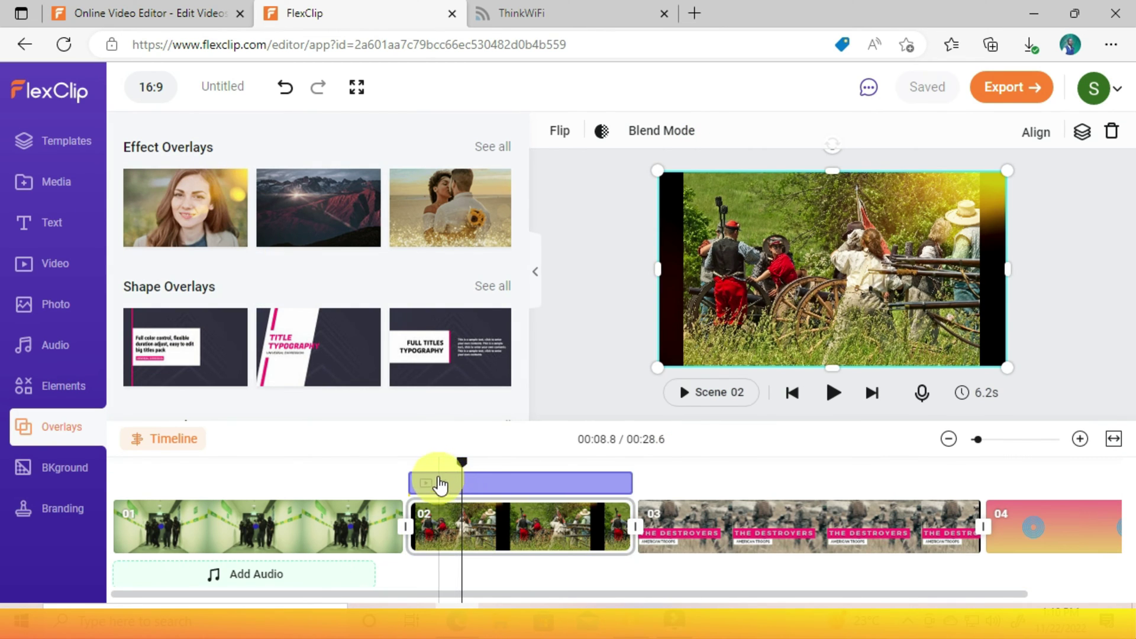
{"action": "left_click_drag", "start_coordinate": [463, 467], "coordinate": [468, 469]}
{"action": "left_click_drag", "start_coordinate": [484, 465], "coordinate": [517, 464]}
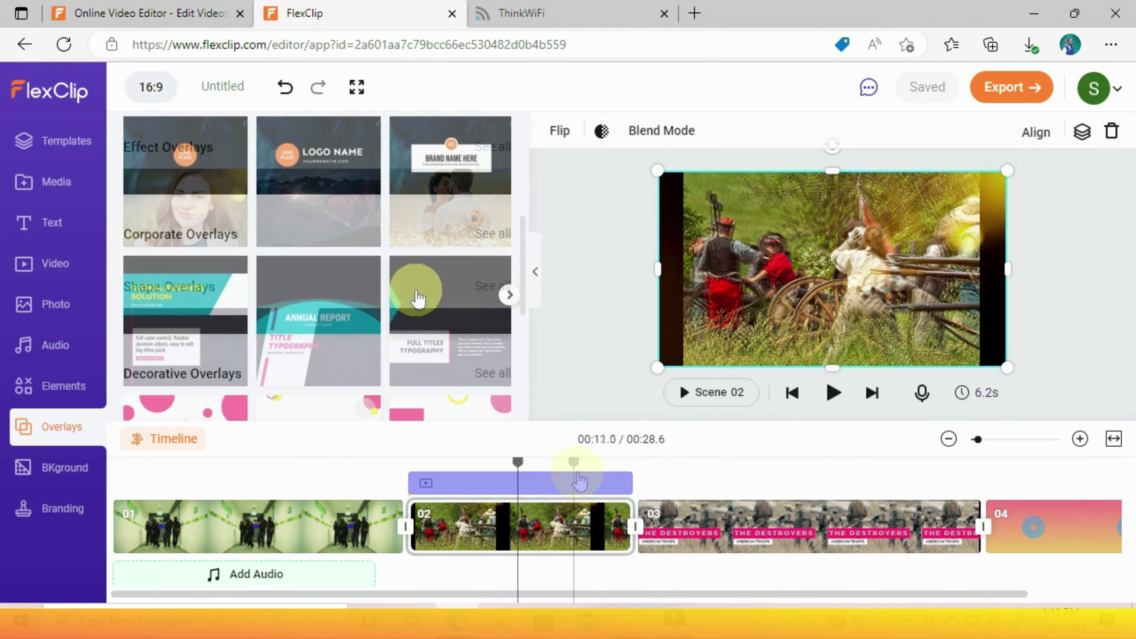
Scroll the overlays list and open the BKground library
{"action": "scroll", "coordinate": [418, 299], "scroll_direction": "down", "scroll_amount": 3}
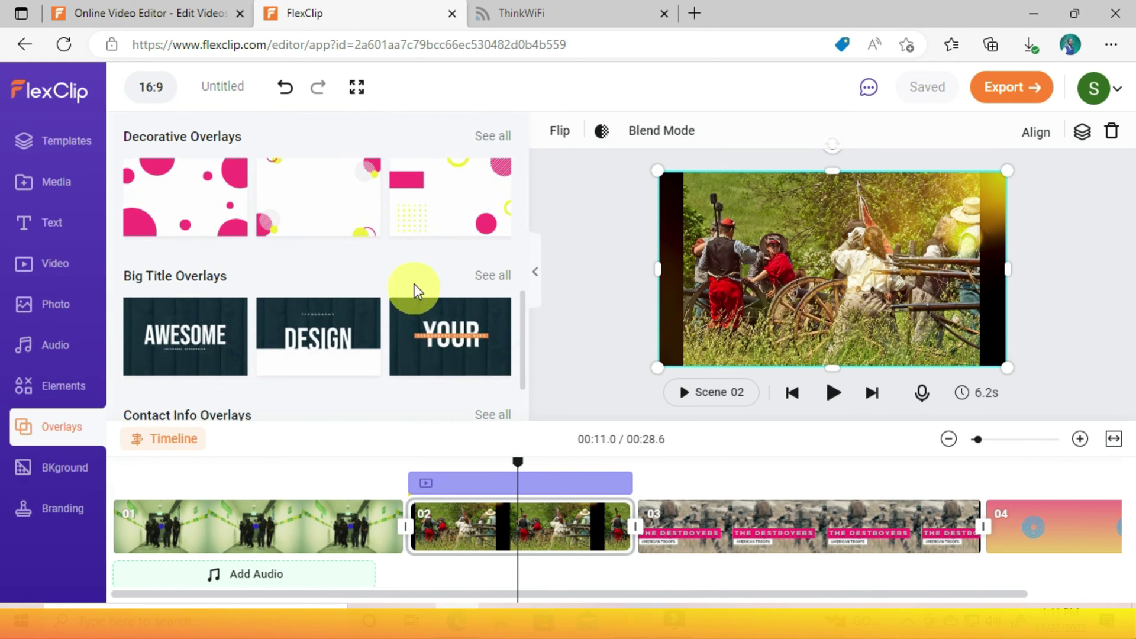
{"action": "scroll", "coordinate": [257, 249], "scroll_direction": "down", "scroll_amount": 2}
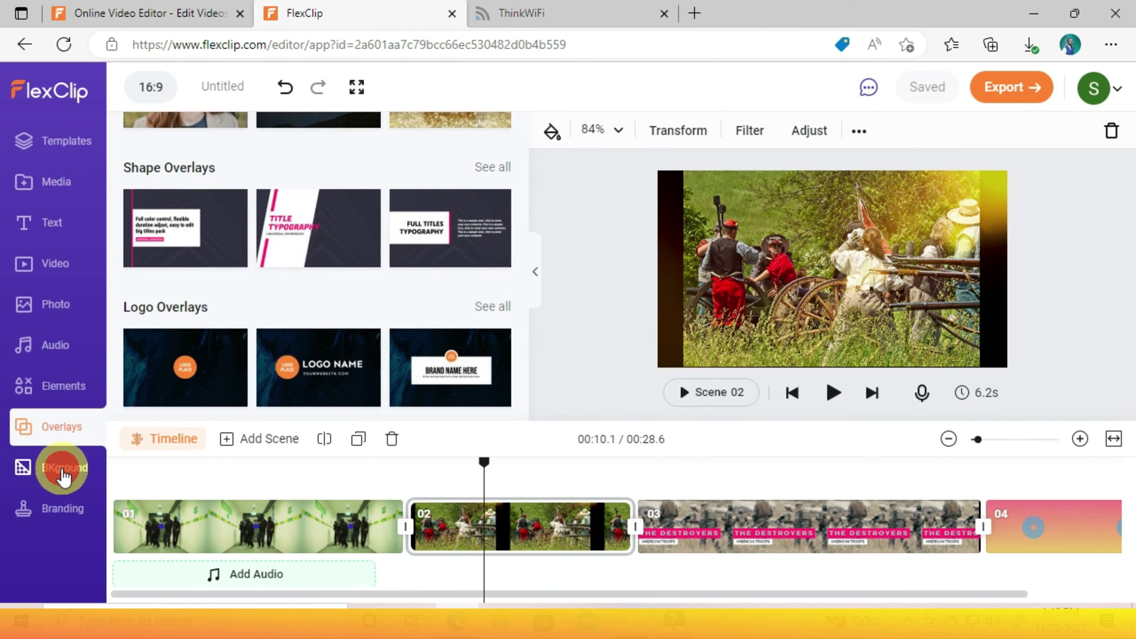
{"action": "left_click", "coordinate": [58, 467]}
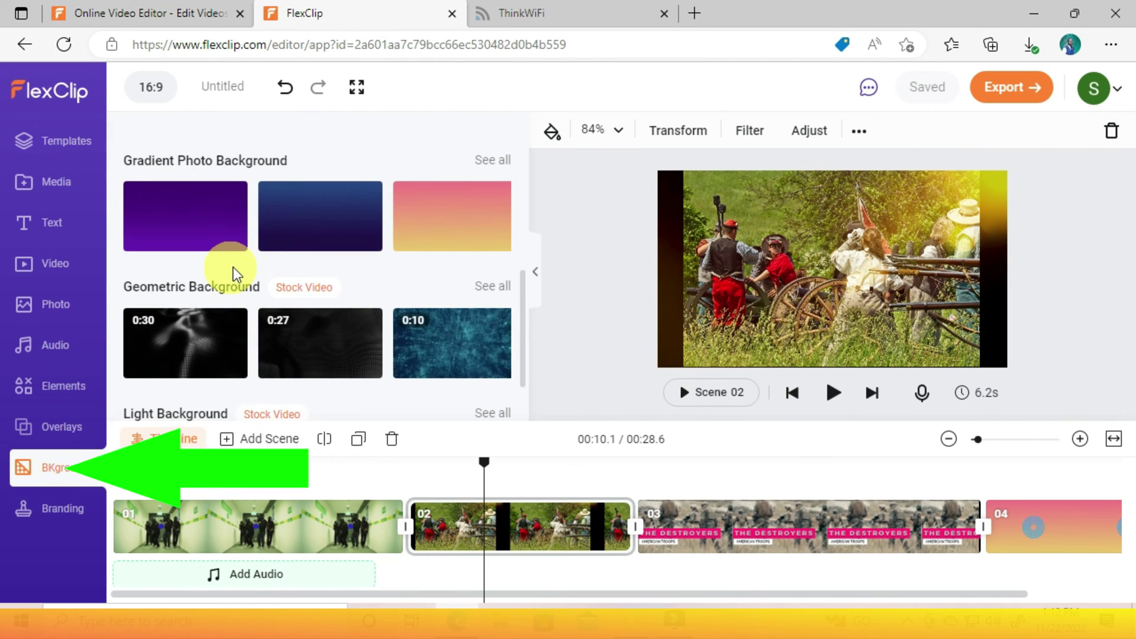
Scroll through the stock backgrounds, then open the Branding settings
{"action": "scroll", "coordinate": [434, 251], "scroll_direction": "down", "scroll_amount": 1}
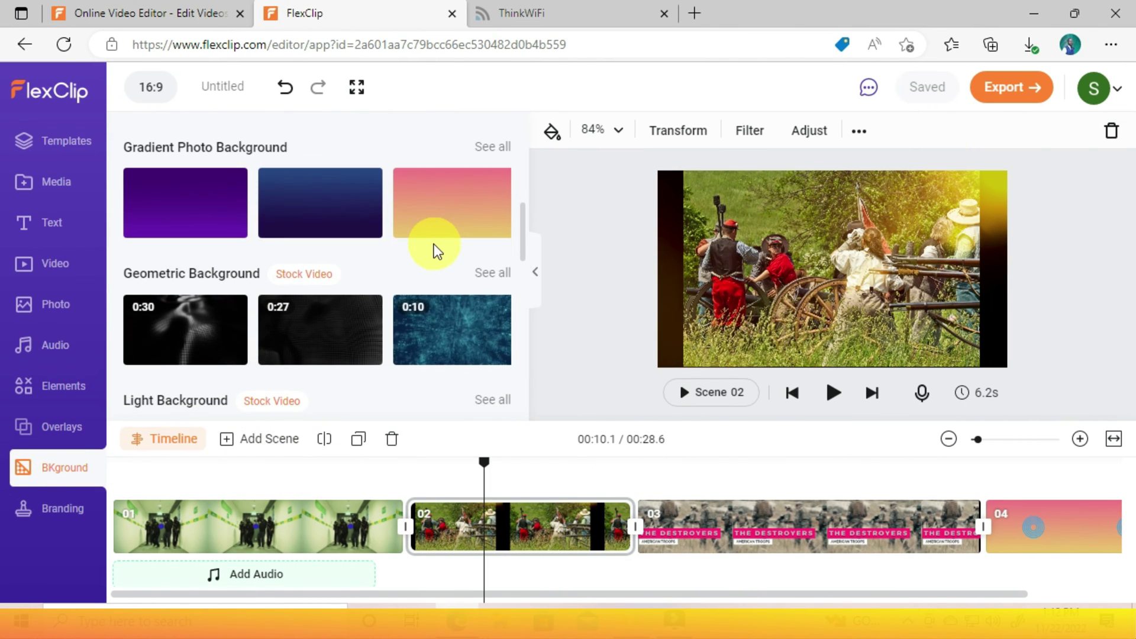
{"action": "scroll", "coordinate": [431, 254], "scroll_direction": "down", "scroll_amount": 2}
{"action": "scroll", "coordinate": [314, 323], "scroll_direction": "down", "scroll_amount": 8}
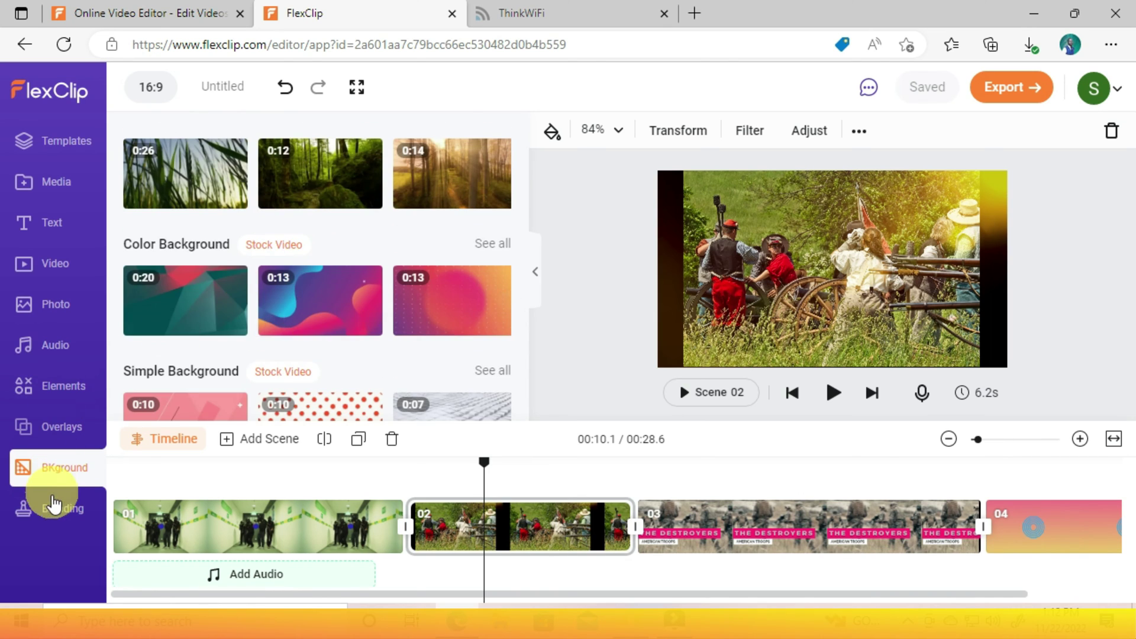
{"action": "left_click", "coordinate": [48, 513]}
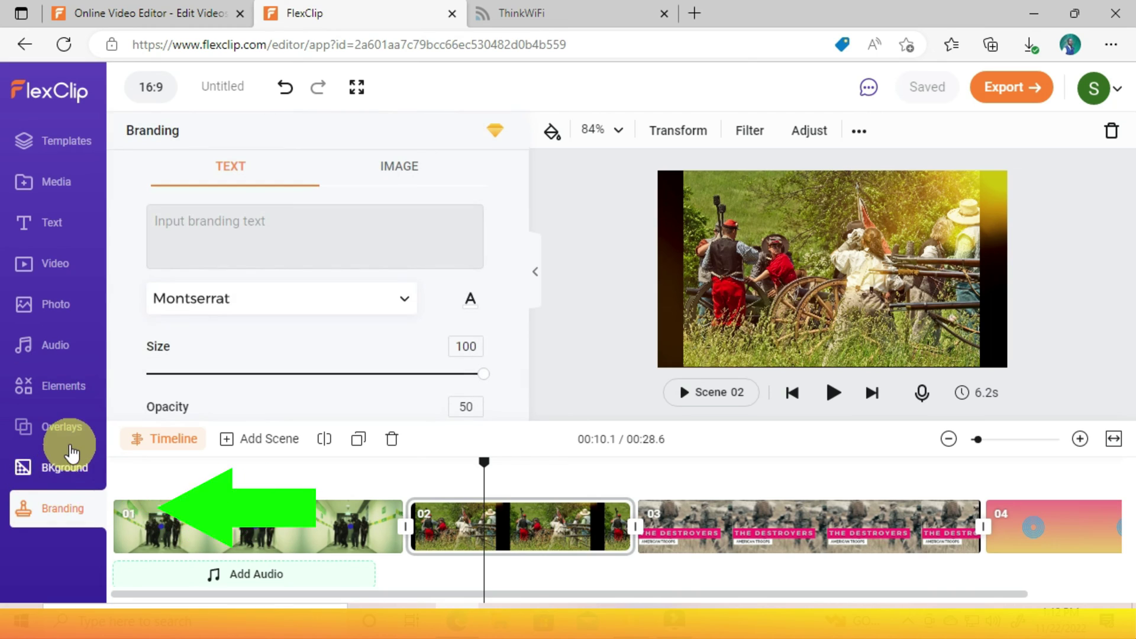
Add an 'ALEX EDITS' text watermark in the bottom-right, then switch to the Image tab
{"action": "left_click", "coordinate": [291, 237]}
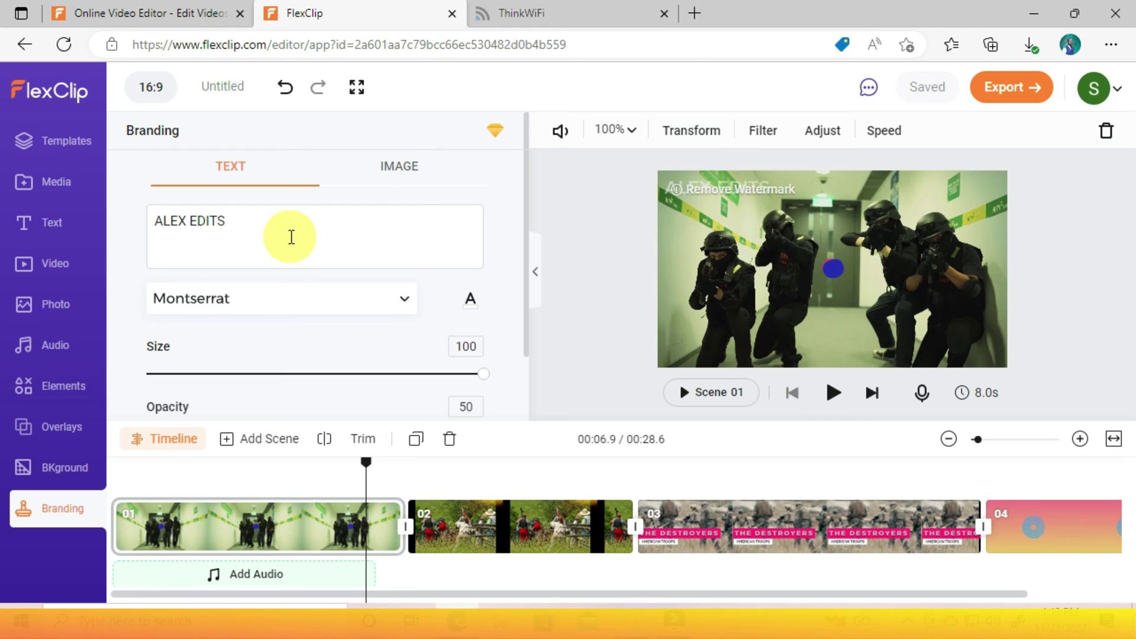
{"action": "type", "text": "ALEX EDITS"}
{"action": "scroll", "coordinate": [402, 284], "scroll_direction": "down", "scroll_amount": 2}
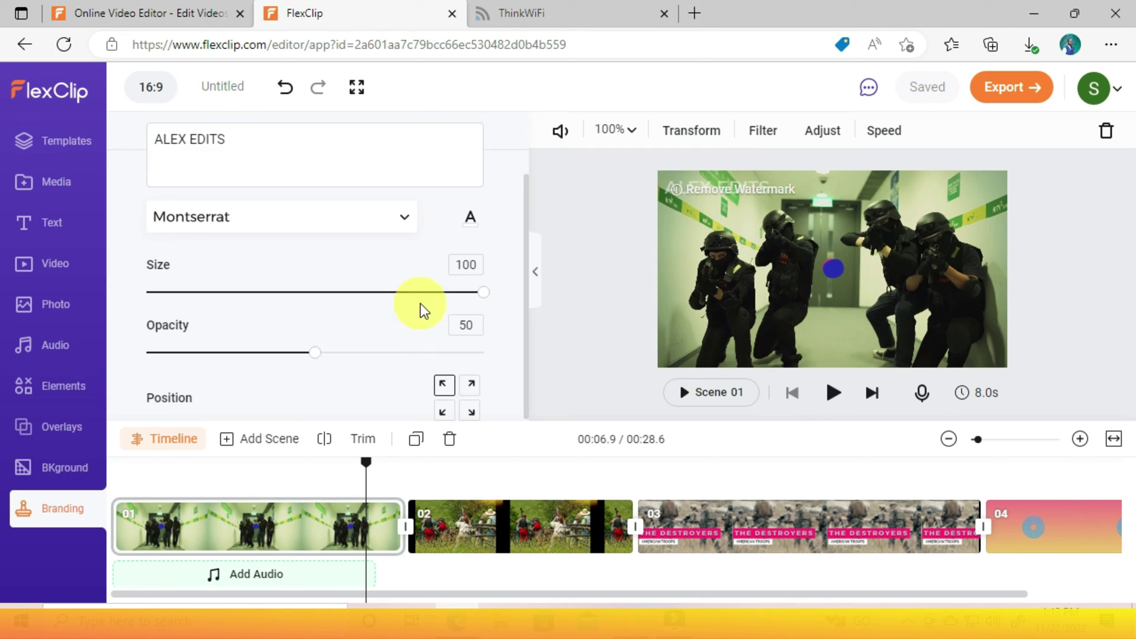
{"action": "left_click", "coordinate": [473, 379]}
{"action": "left_click", "coordinate": [473, 404]}
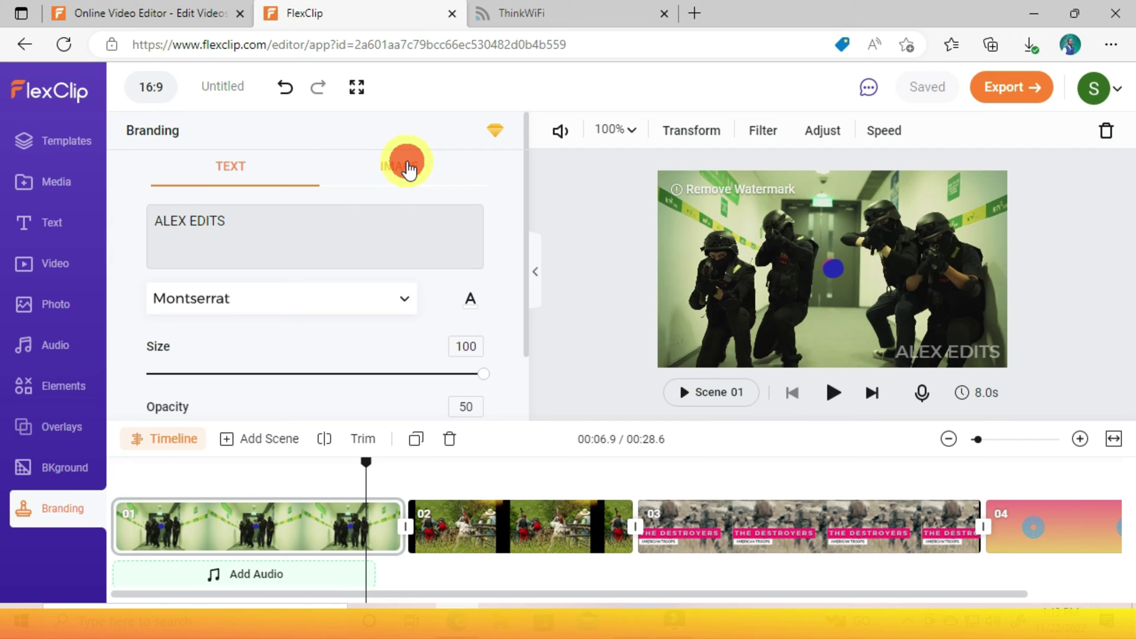
{"action": "left_click", "coordinate": [407, 167]}
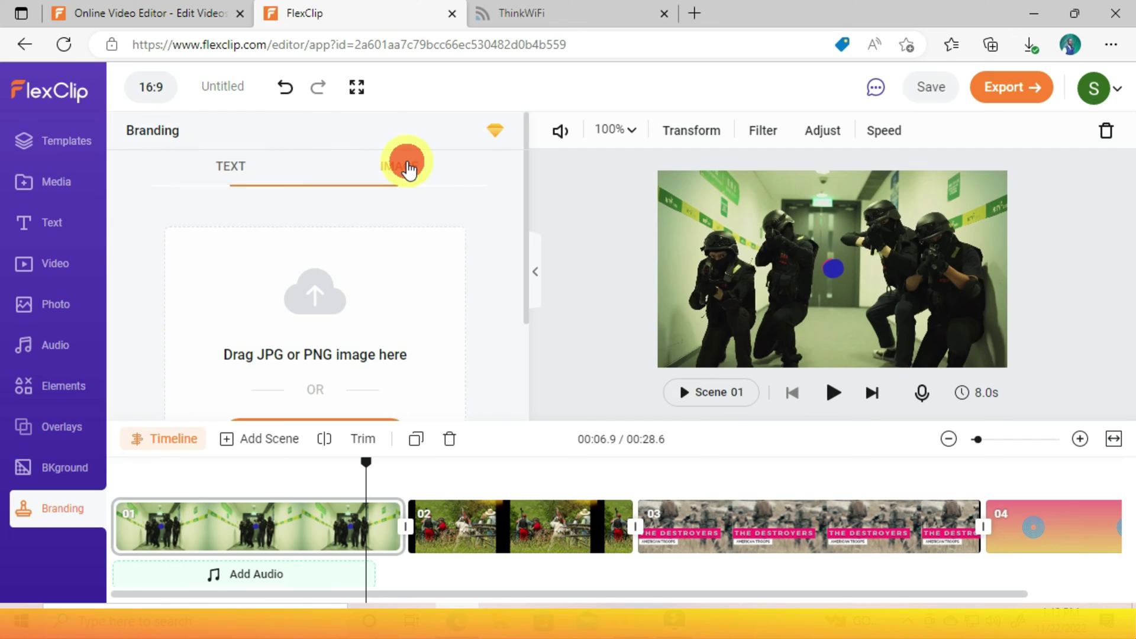
{"action": "scroll", "coordinate": [325, 281], "scroll_direction": "down", "scroll_amount": 3}
Load Snapshot_329 as the logo watermark at 100 opacity, bottom-right, and close Branding
{"action": "left_click", "coordinate": [328, 282]}
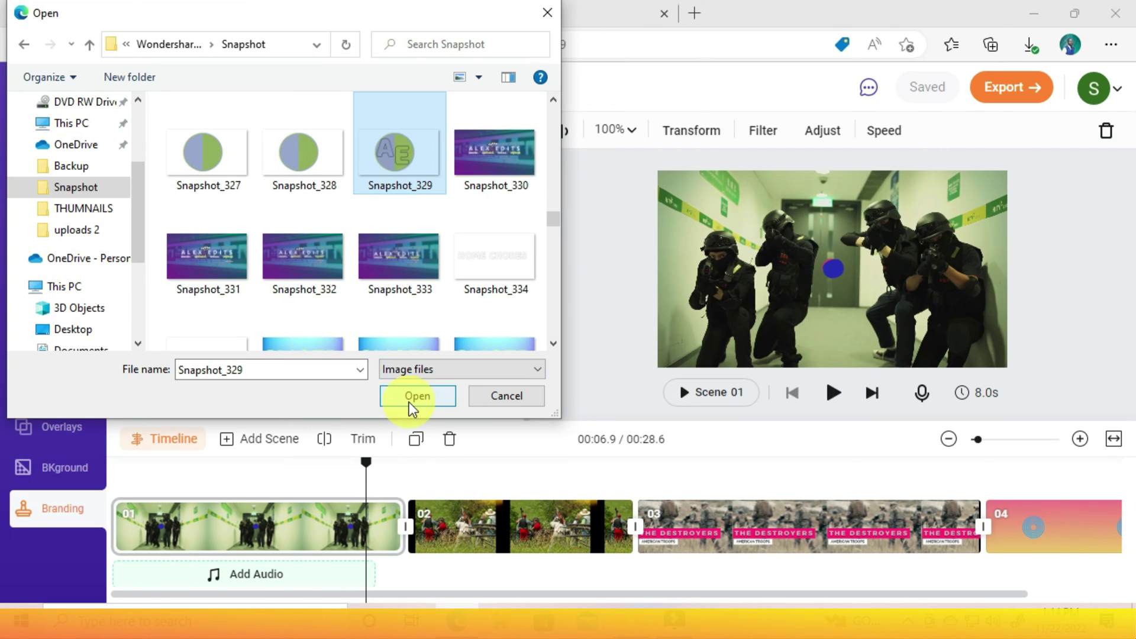
{"action": "left_click", "coordinate": [411, 402]}
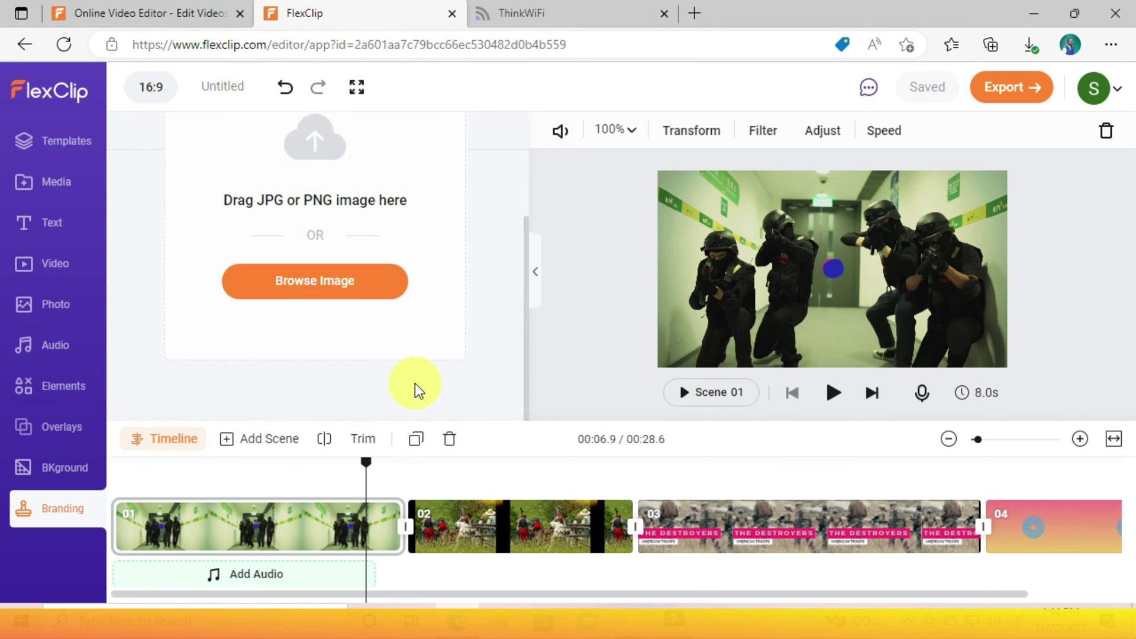
{"action": "left_click", "coordinate": [482, 332]}
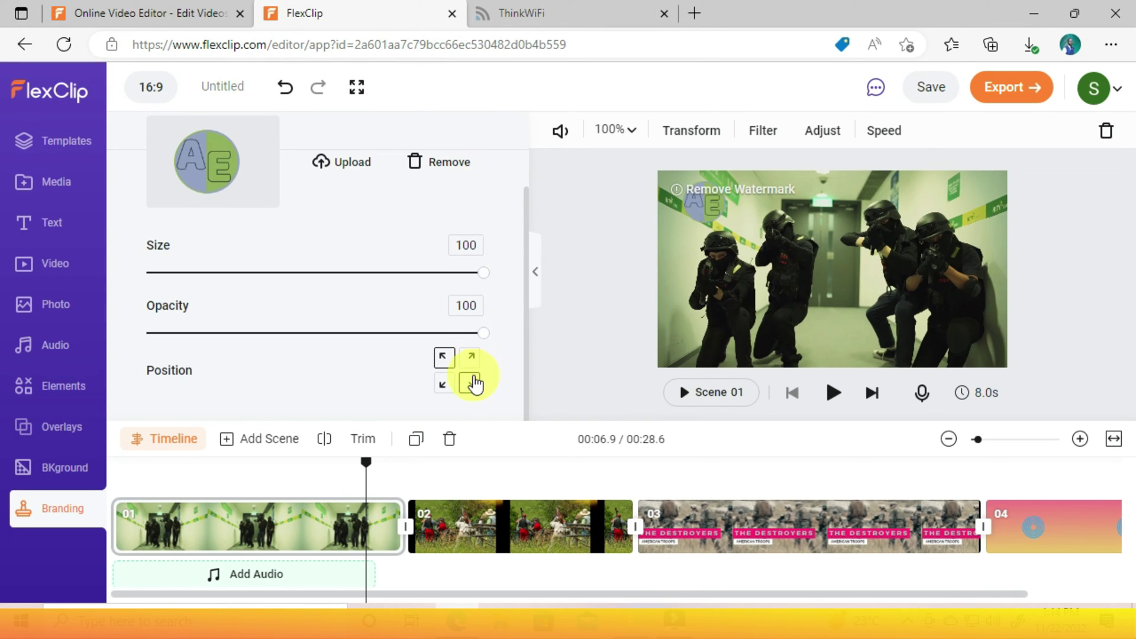
{"action": "left_click", "coordinate": [471, 383]}
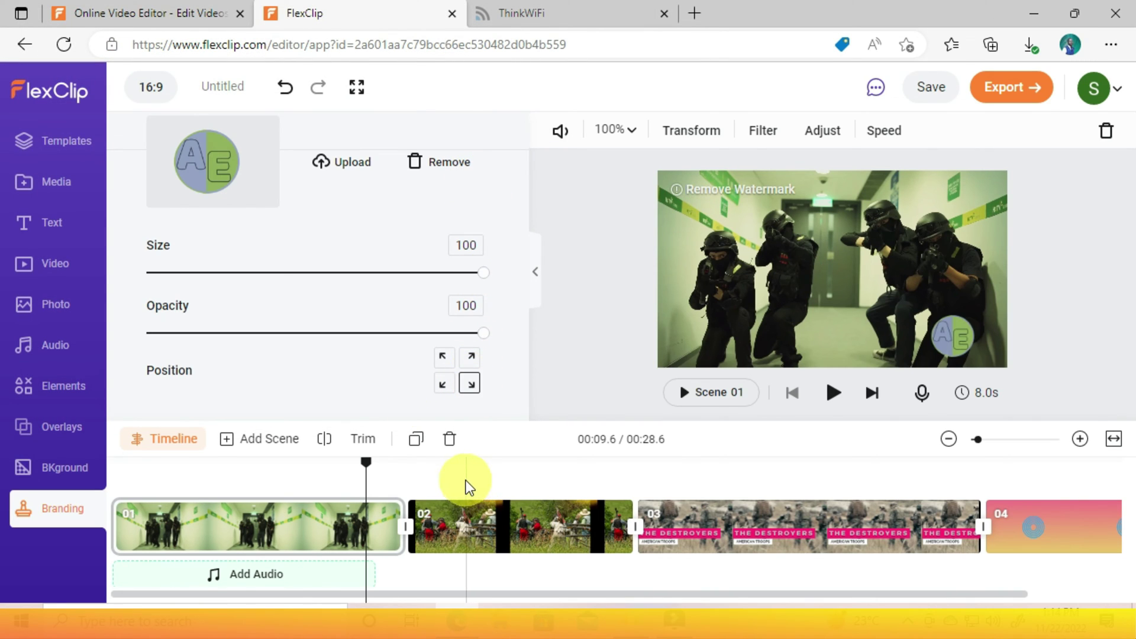
{"action": "left_click", "coordinate": [570, 289]}
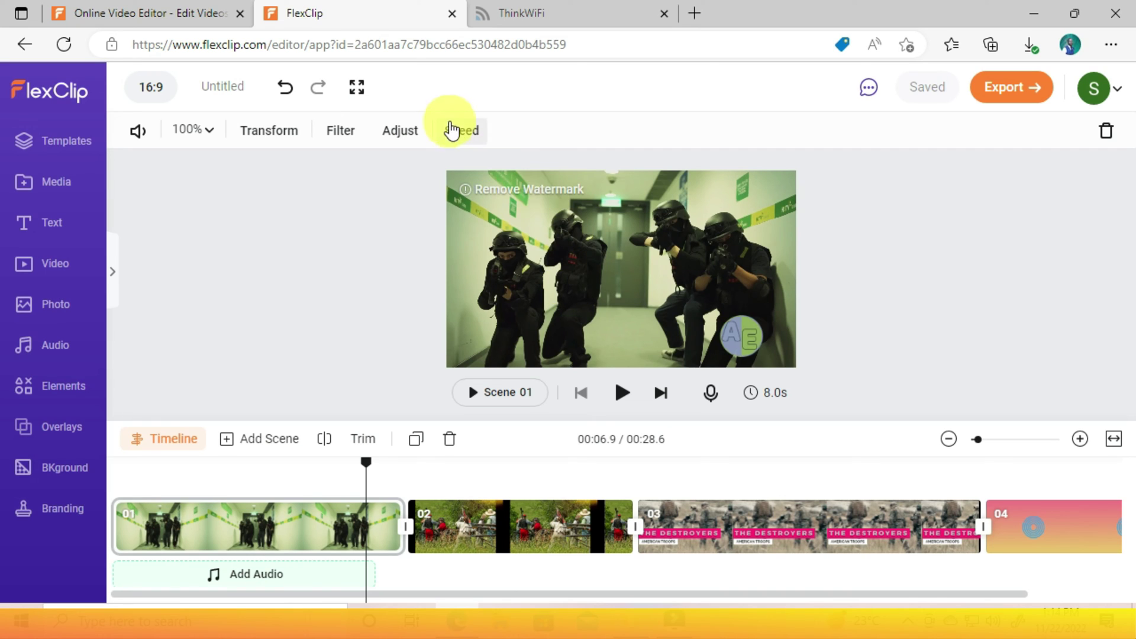
Set scene 01's speed to 1.3x so it lasts 6.1 s, then open Adjust
{"action": "left_click", "coordinate": [453, 131]}
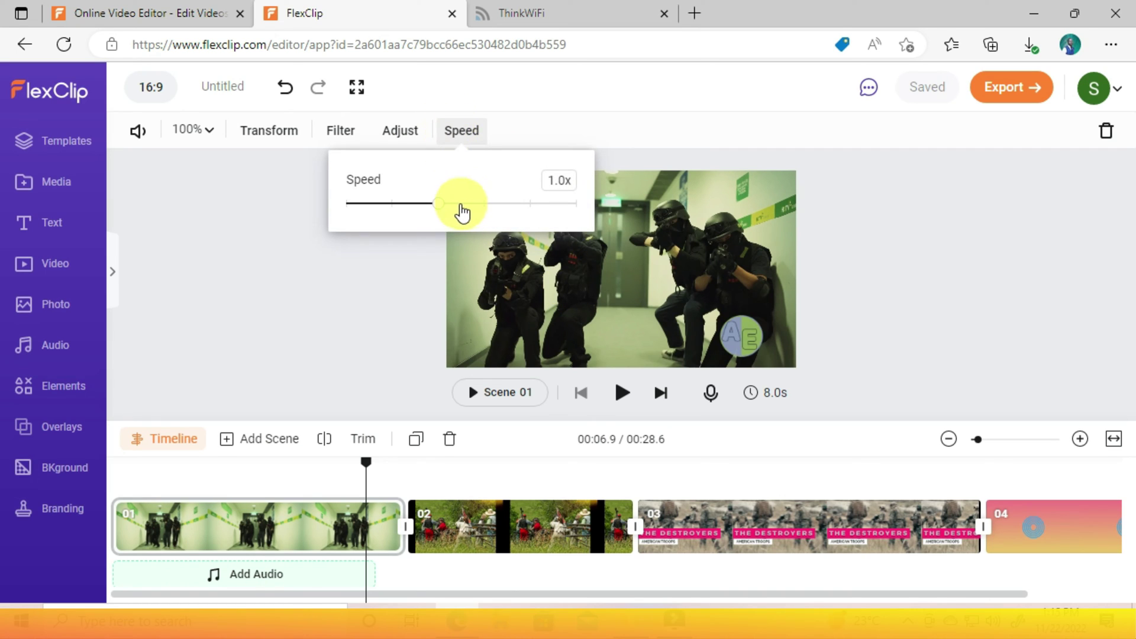
{"action": "left_click", "coordinate": [459, 211]}
{"action": "left_click_drag", "start_coordinate": [460, 212], "coordinate": [454, 207]}
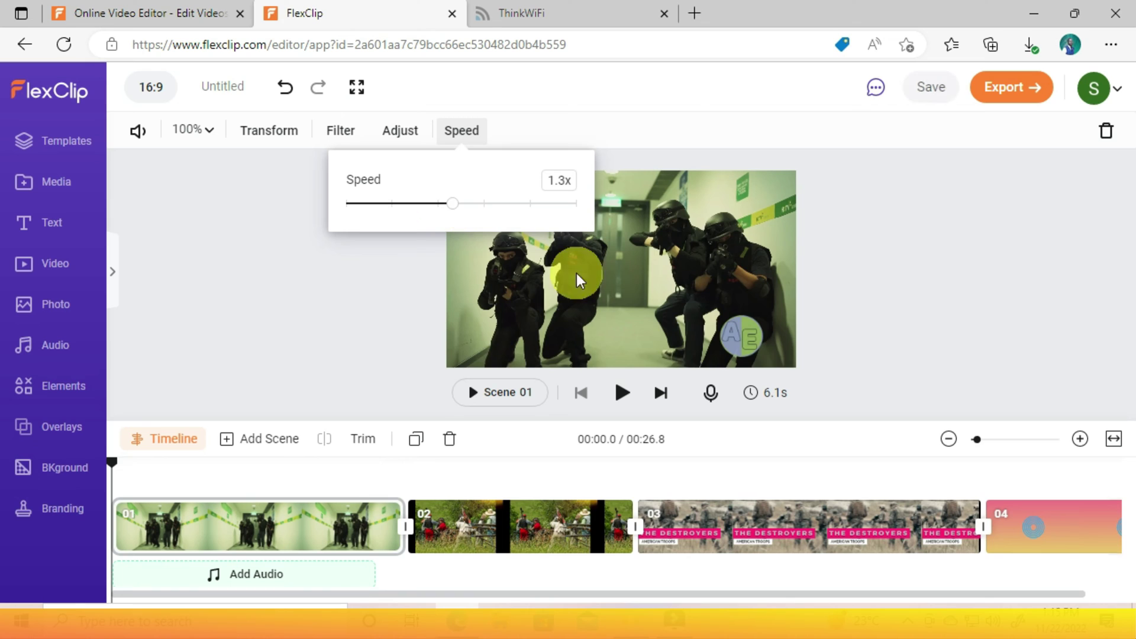
{"action": "left_click", "coordinate": [406, 129]}
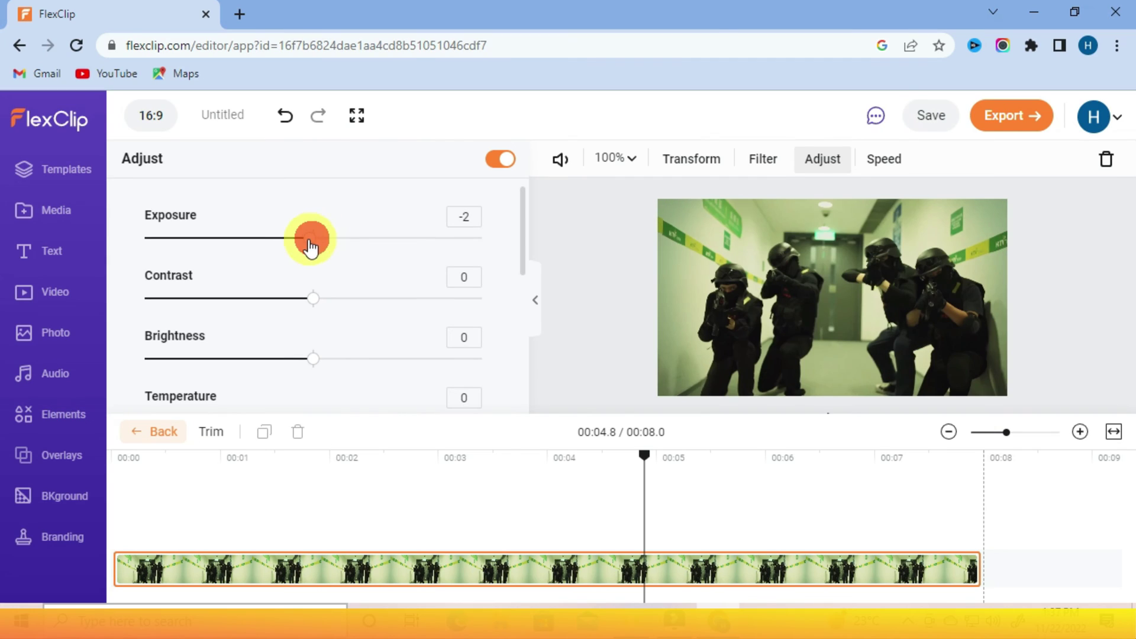
Grade the clip: exposure -34, brightness -18, temperature 33, highlights 41
{"action": "left_click_drag", "start_coordinate": [311, 247], "coordinate": [255, 251]}
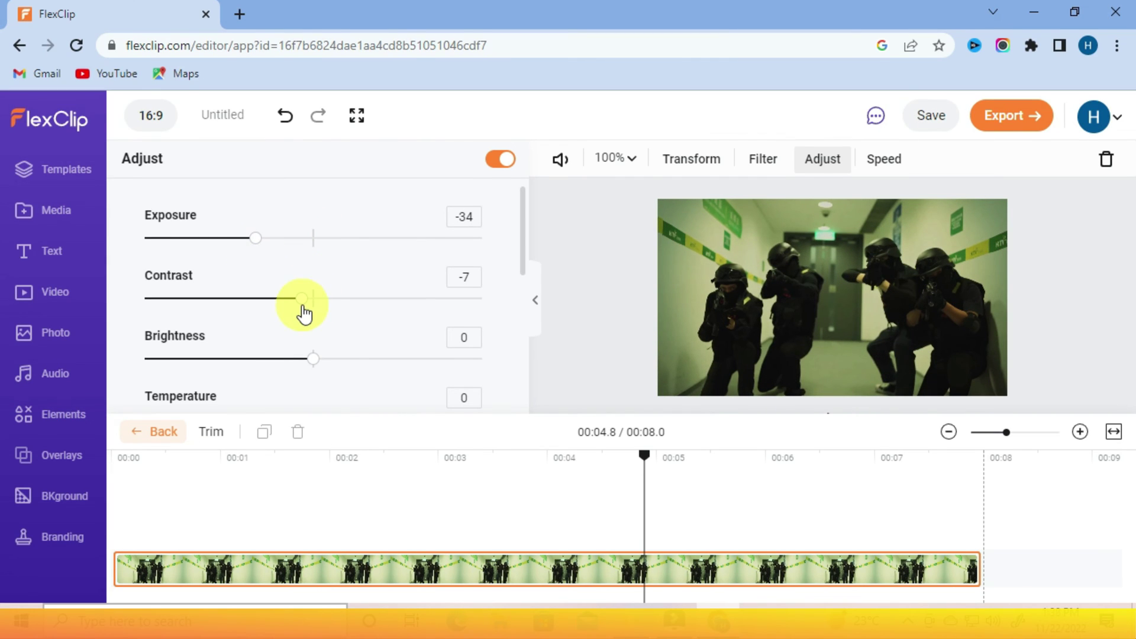
{"action": "left_click_drag", "start_coordinate": [313, 370], "coordinate": [283, 371]}
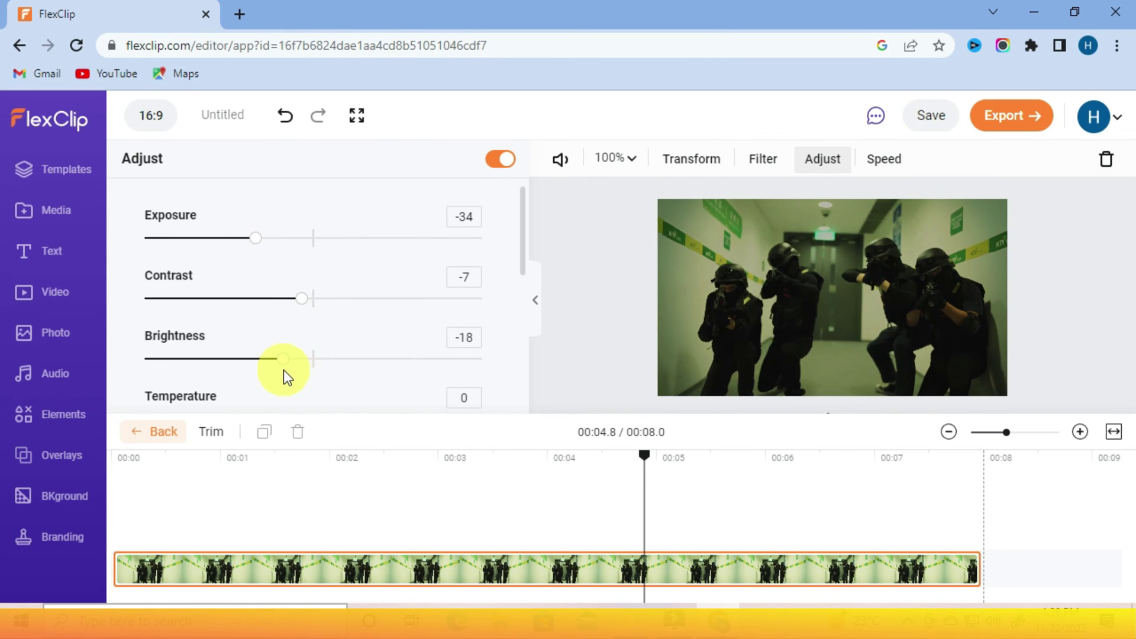
{"action": "scroll", "coordinate": [325, 358], "scroll_direction": "down", "scroll_amount": 4}
{"action": "scroll", "coordinate": [307, 335], "scroll_direction": "up", "scroll_amount": 3}
{"action": "left_click", "coordinate": [313, 333]}
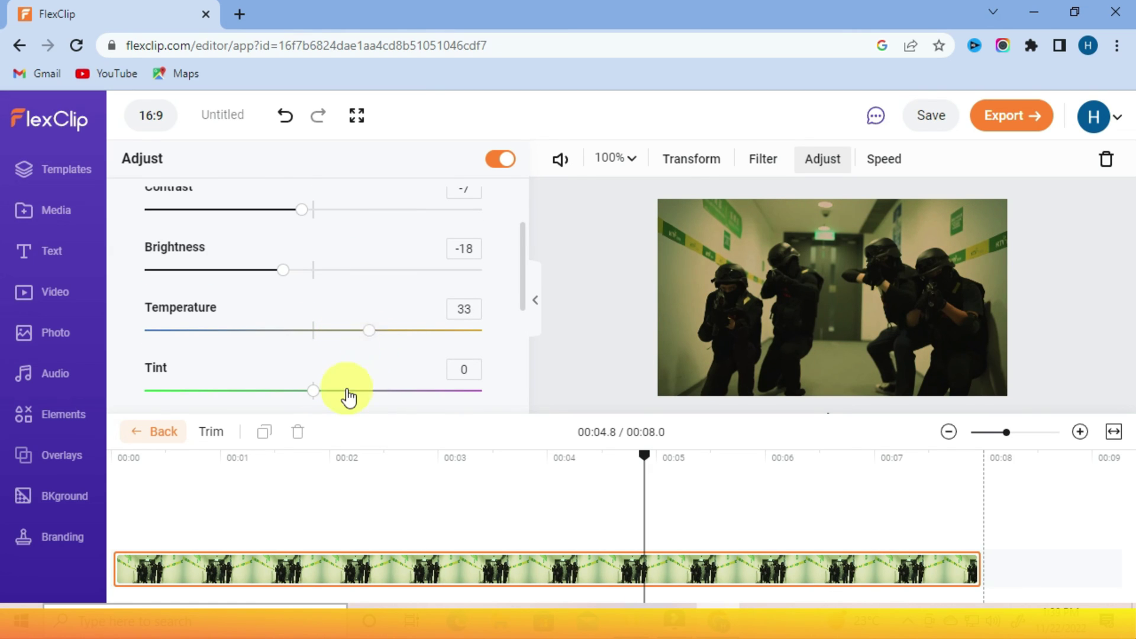
{"action": "scroll", "coordinate": [346, 391], "scroll_direction": "down", "scroll_amount": 3}
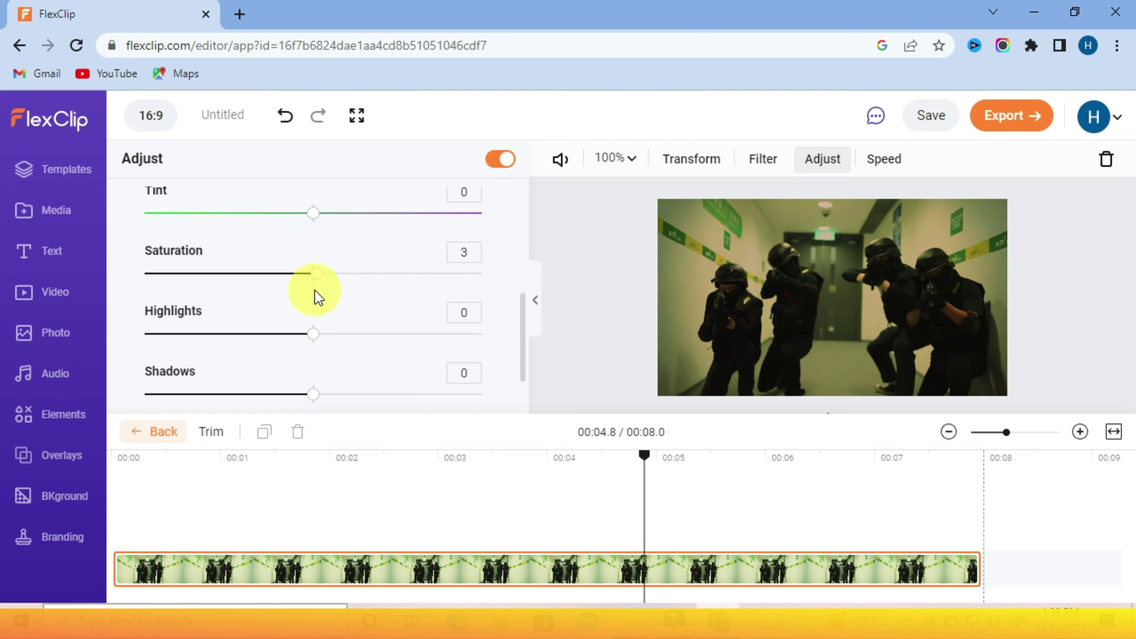
{"action": "left_click_drag", "start_coordinate": [313, 334], "coordinate": [330, 368]}
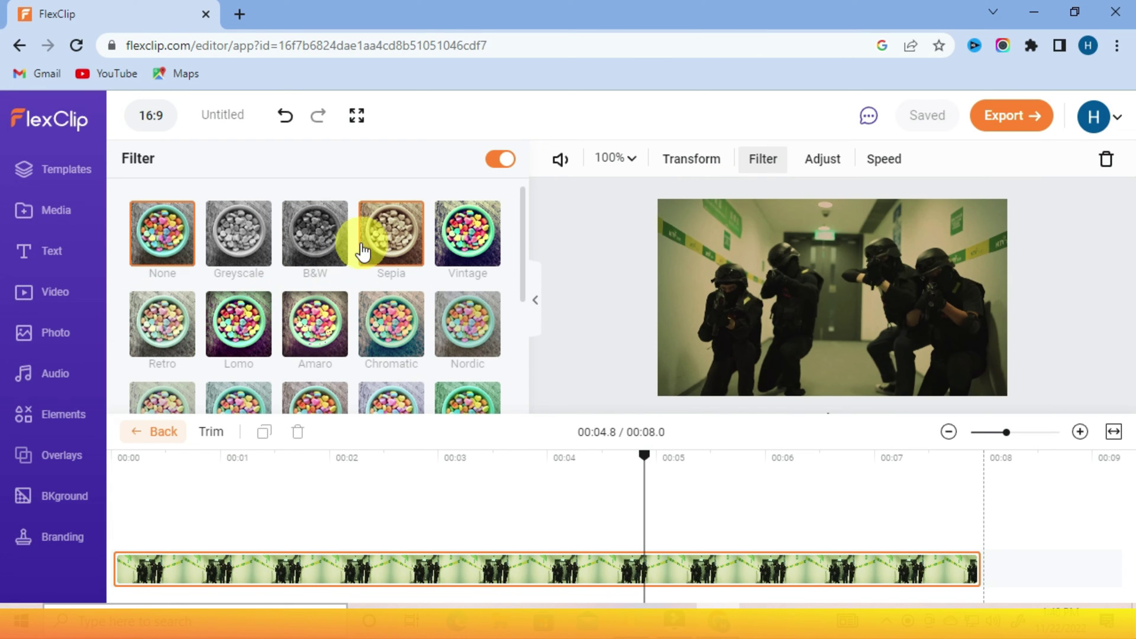
Preview the B&W, Greyscale, Sepia and Lomo filters, then apply a greener filter at intensity 50
{"action": "left_click", "coordinate": [305, 255]}
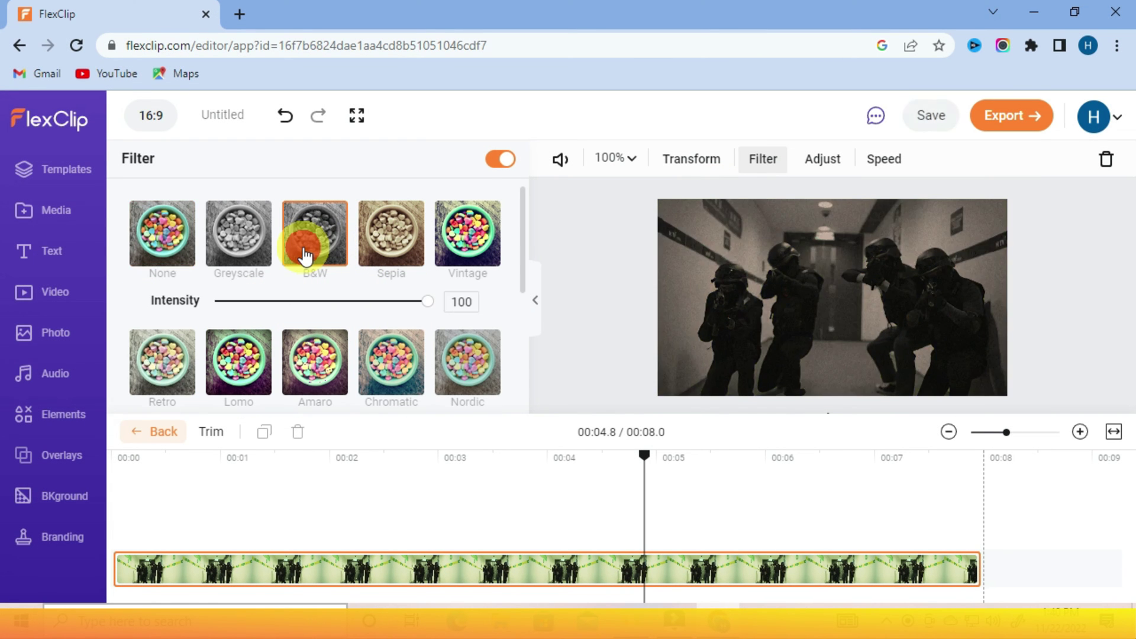
{"action": "left_click", "coordinate": [239, 236]}
{"action": "left_click", "coordinate": [399, 237]}
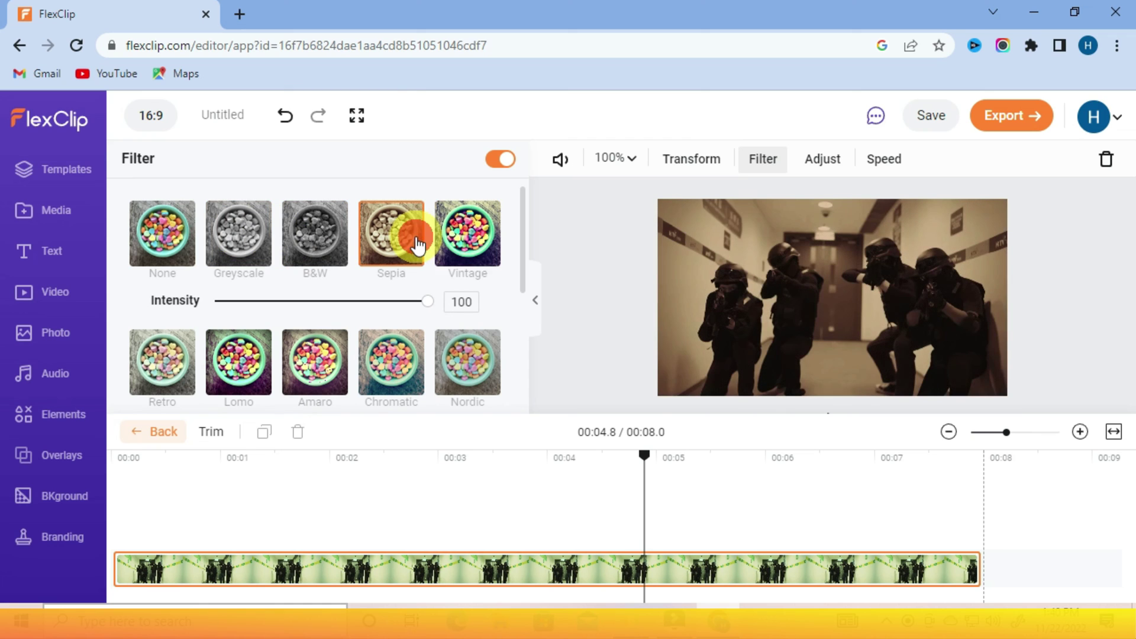
{"action": "left_click", "coordinate": [254, 371]}
{"action": "scroll", "coordinate": [252, 373], "scroll_direction": "down", "scroll_amount": 3}
{"action": "left_click", "coordinate": [467, 308]}
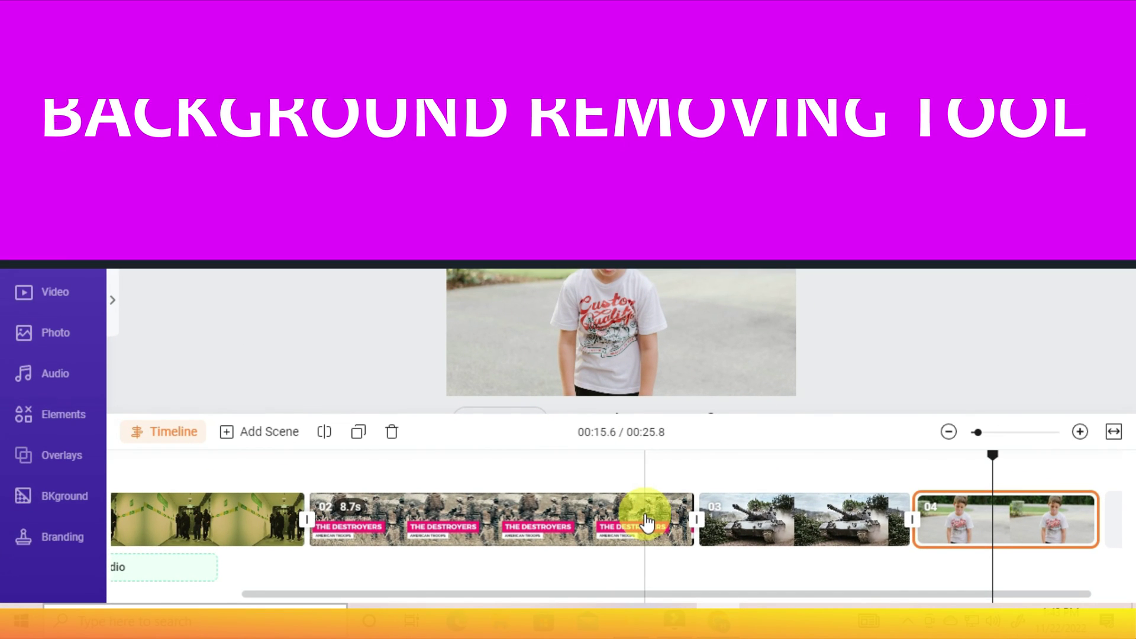
Select the boy clip in scene 04 and apply Remove Background from its extra options
{"action": "left_click", "coordinate": [1022, 529]}
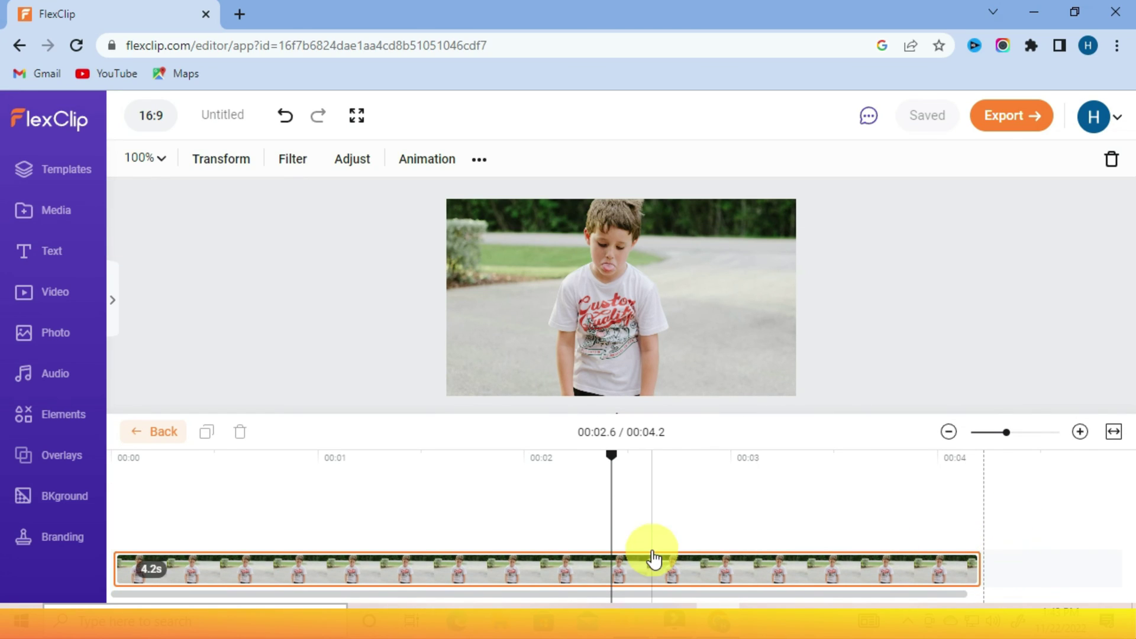
{"action": "left_click", "coordinate": [476, 159]}
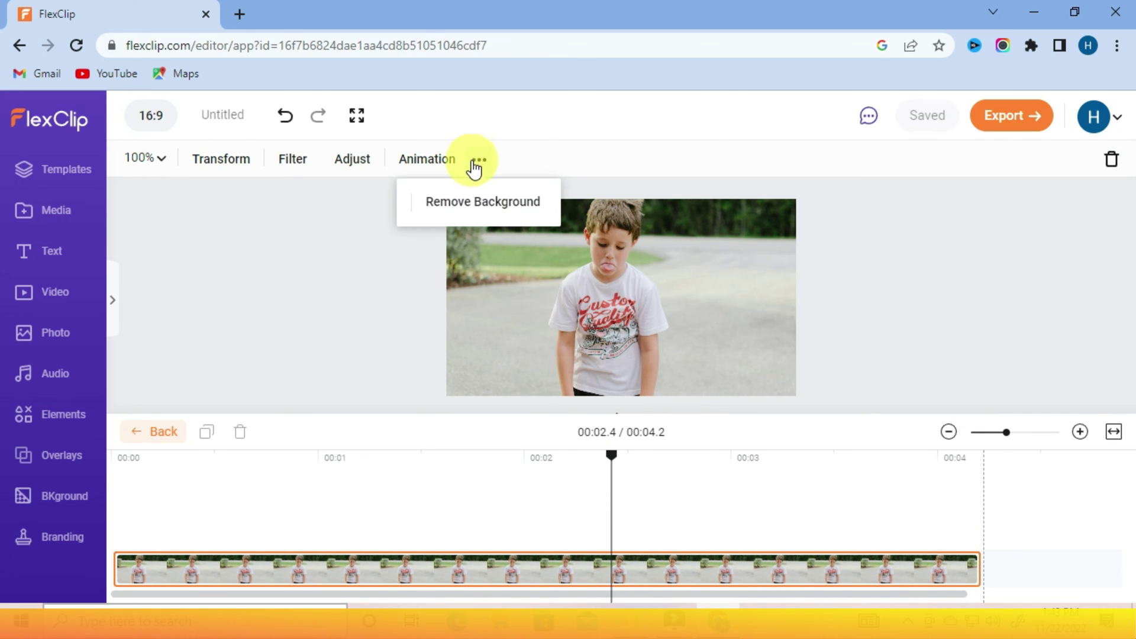
{"action": "left_click", "coordinate": [470, 204]}
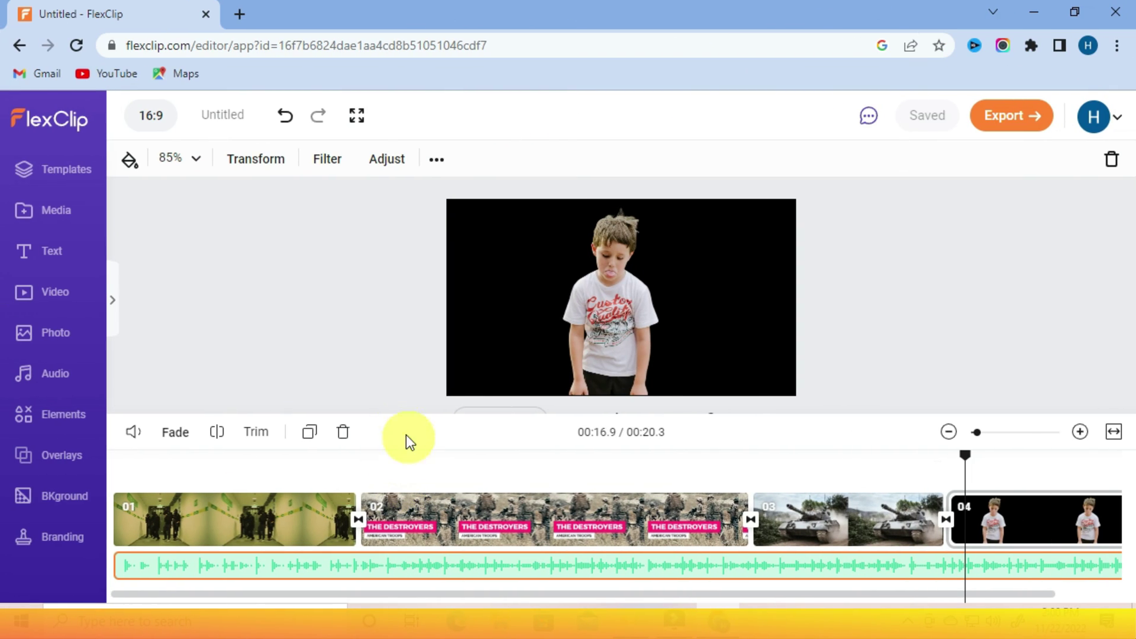
Apply the Simple Zoom transition between clips 01 and 02
{"action": "scroll", "coordinate": [450, 514], "scroll_direction": "right", "scroll_amount": 3}
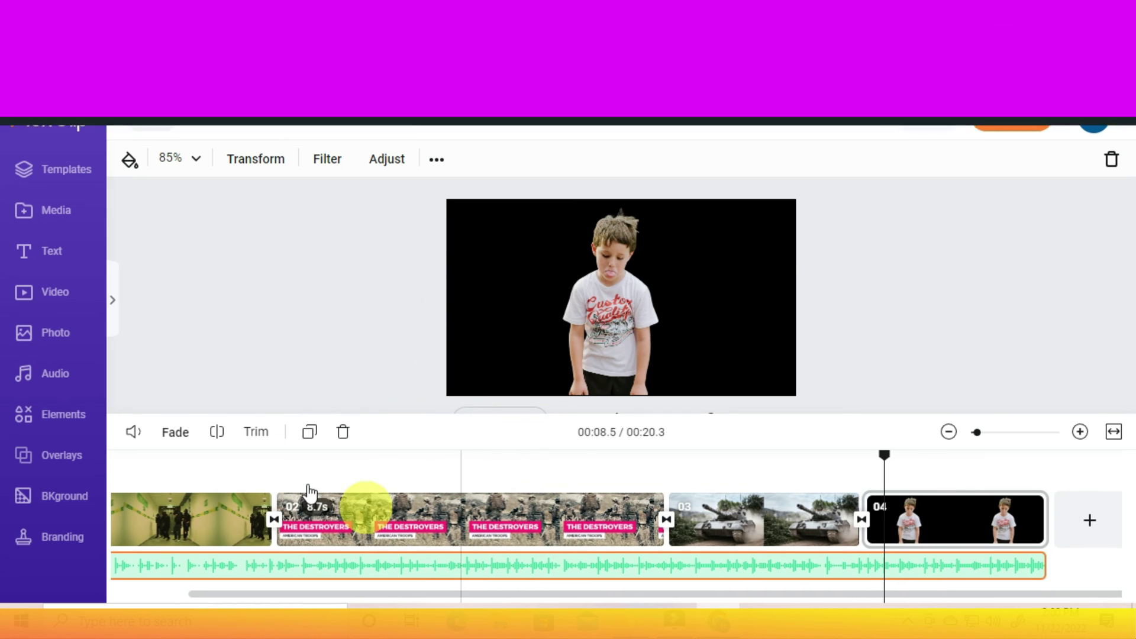
{"action": "left_click", "coordinate": [220, 478]}
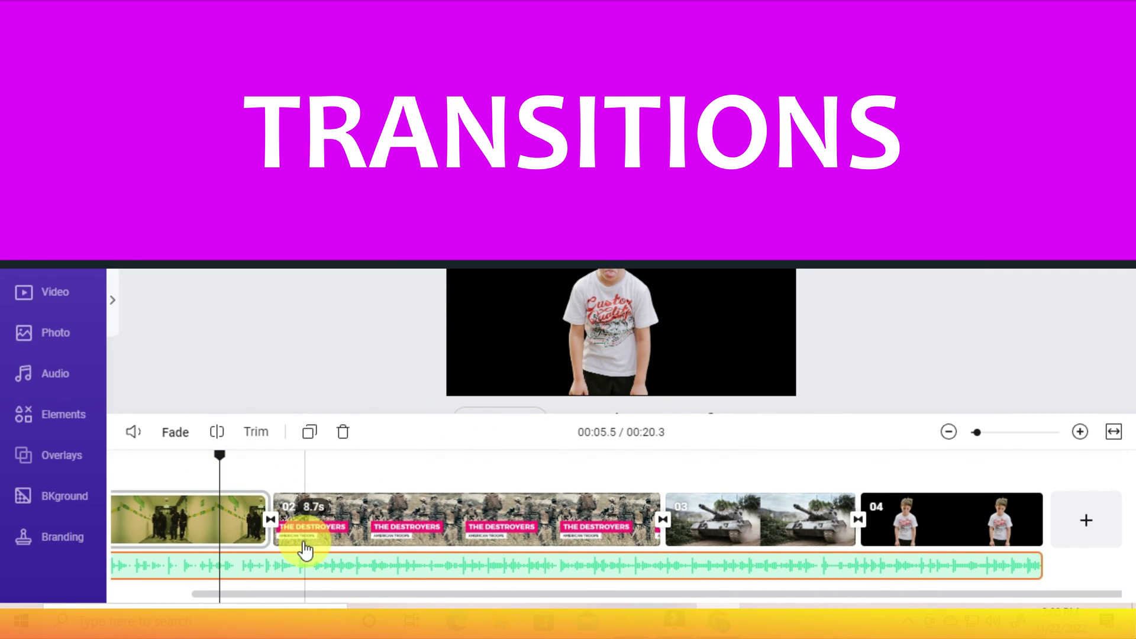
{"action": "scroll", "coordinate": [305, 549], "scroll_direction": "left", "scroll_amount": 3}
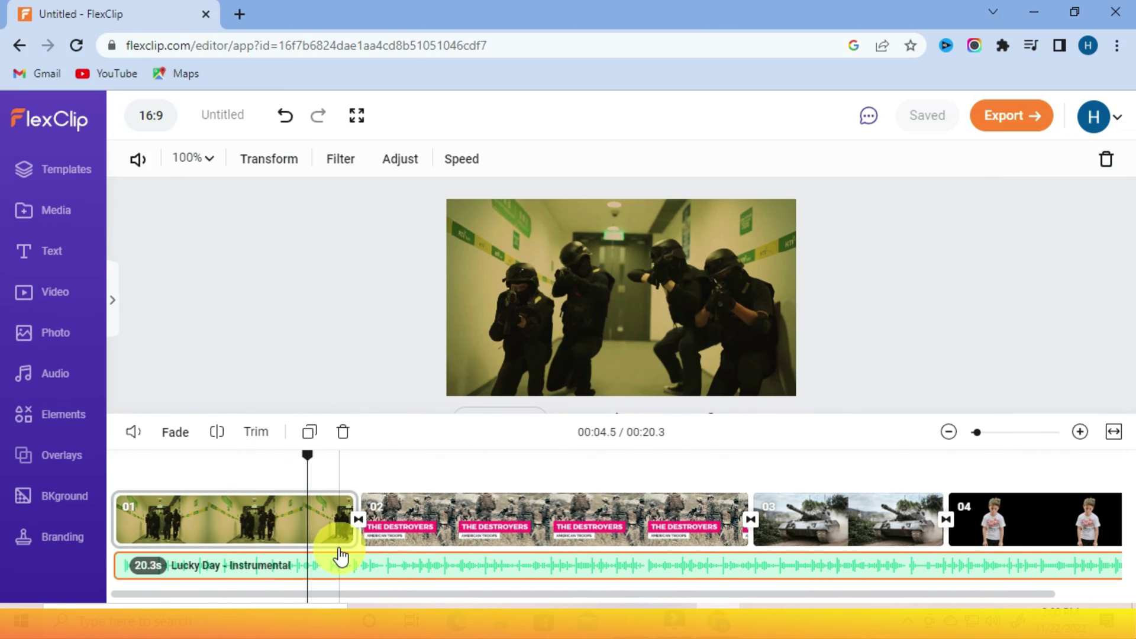
{"action": "left_click", "coordinate": [357, 520]}
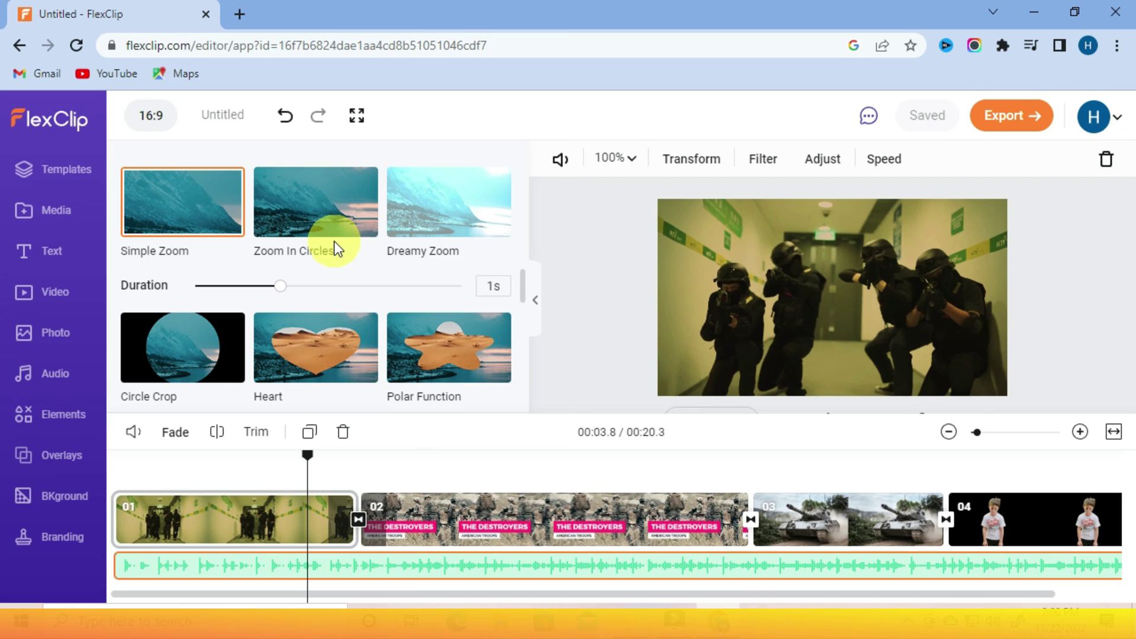
{"action": "scroll", "coordinate": [386, 265], "scroll_direction": "down", "scroll_amount": 1}
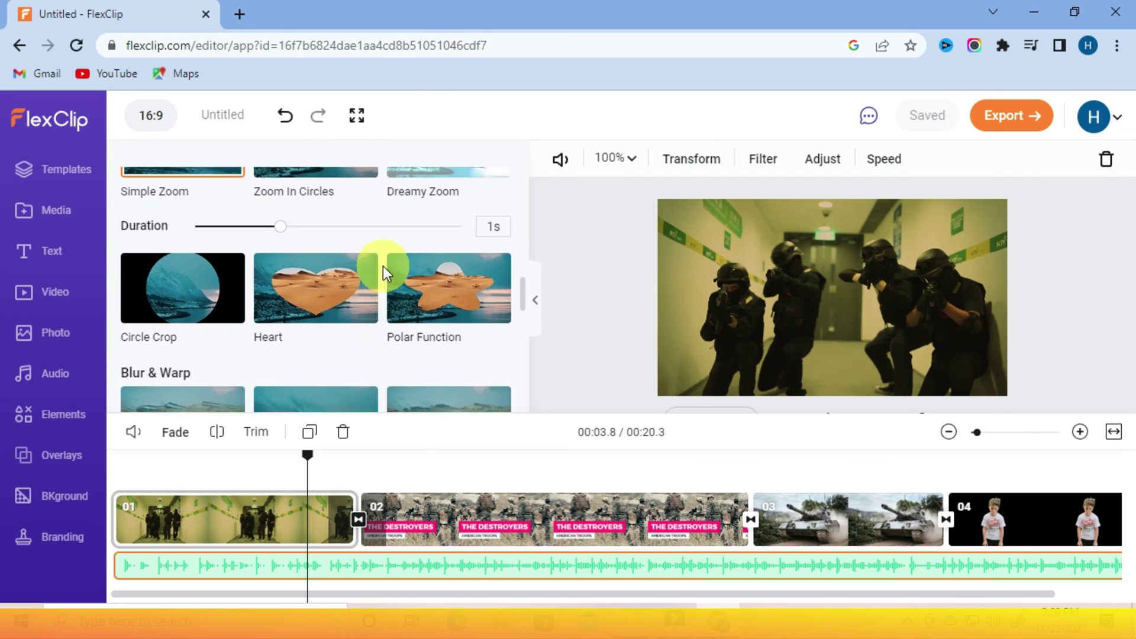
{"action": "scroll", "coordinate": [382, 266], "scroll_direction": "up", "scroll_amount": 3}
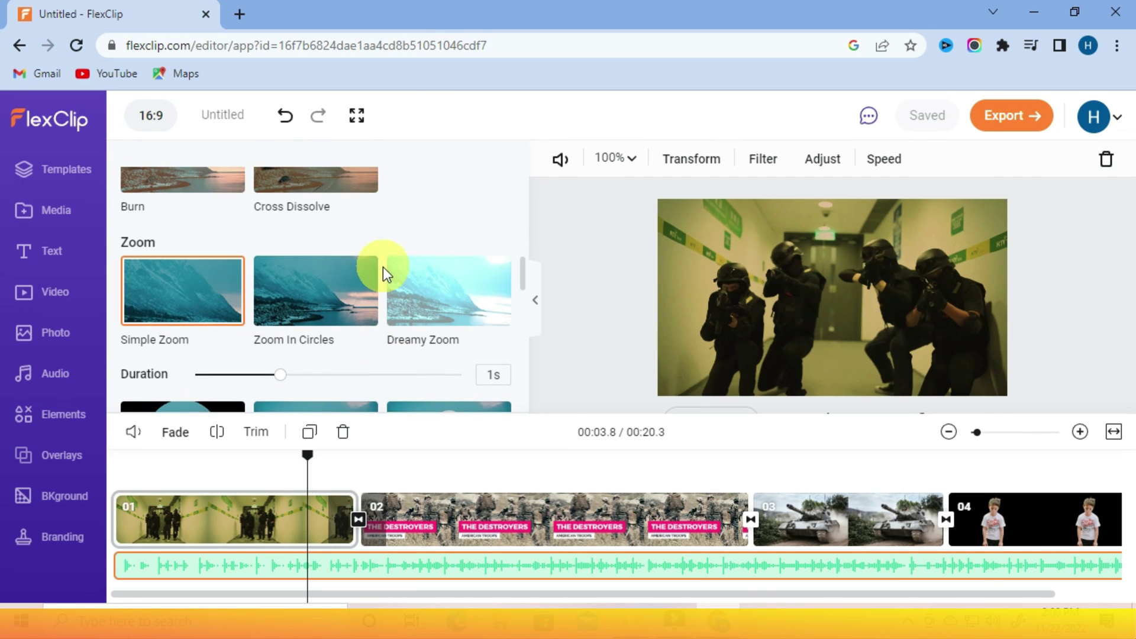
{"action": "left_click", "coordinate": [183, 304]}
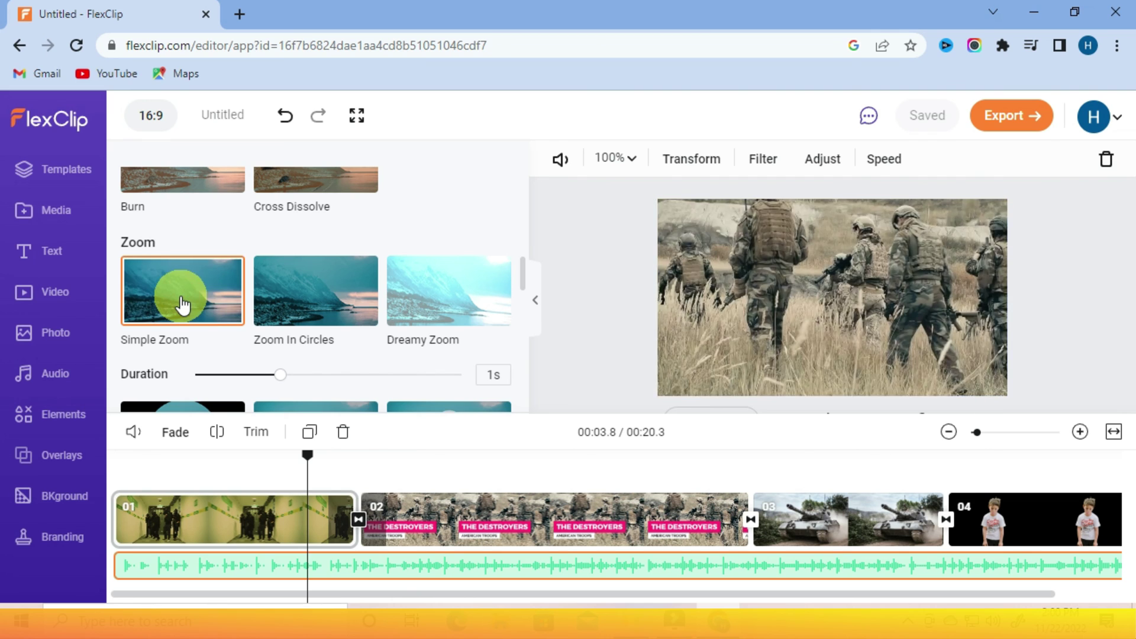
Open the transitions between clips 02 and 03 and browse the full transition list
{"action": "left_click", "coordinate": [286, 500]}
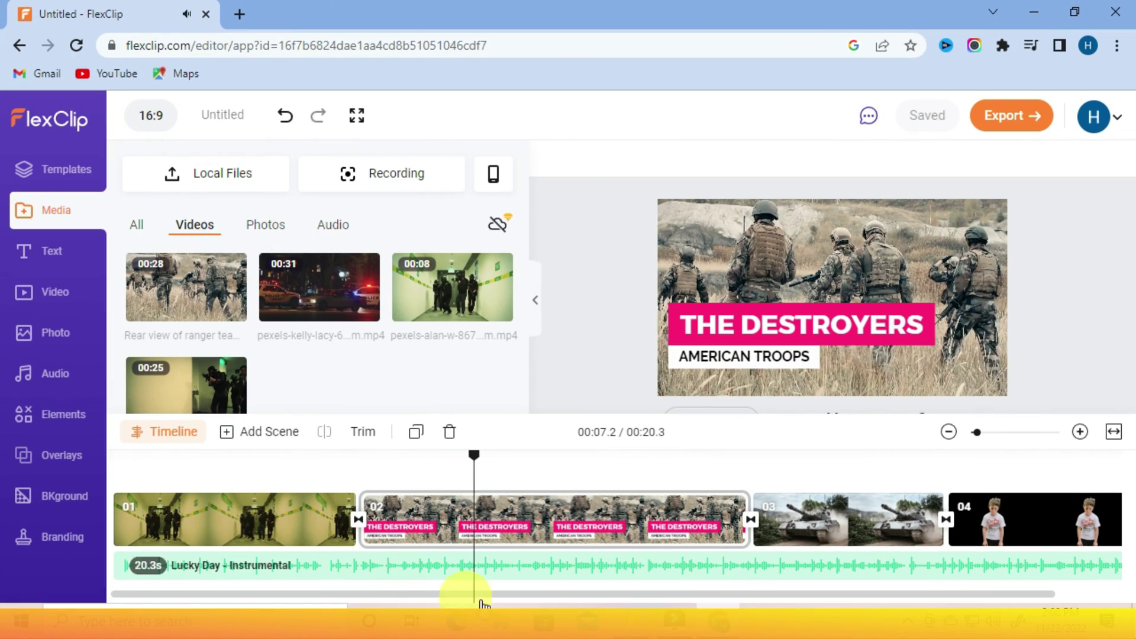
{"action": "left_click", "coordinate": [642, 542]}
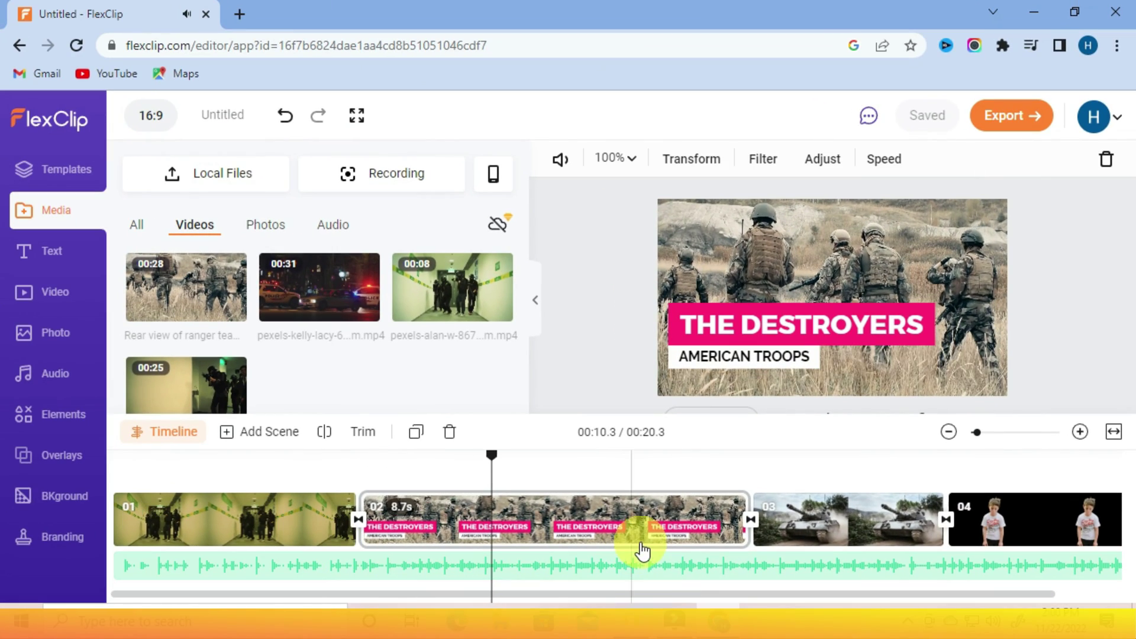
{"action": "left_click", "coordinate": [750, 518]}
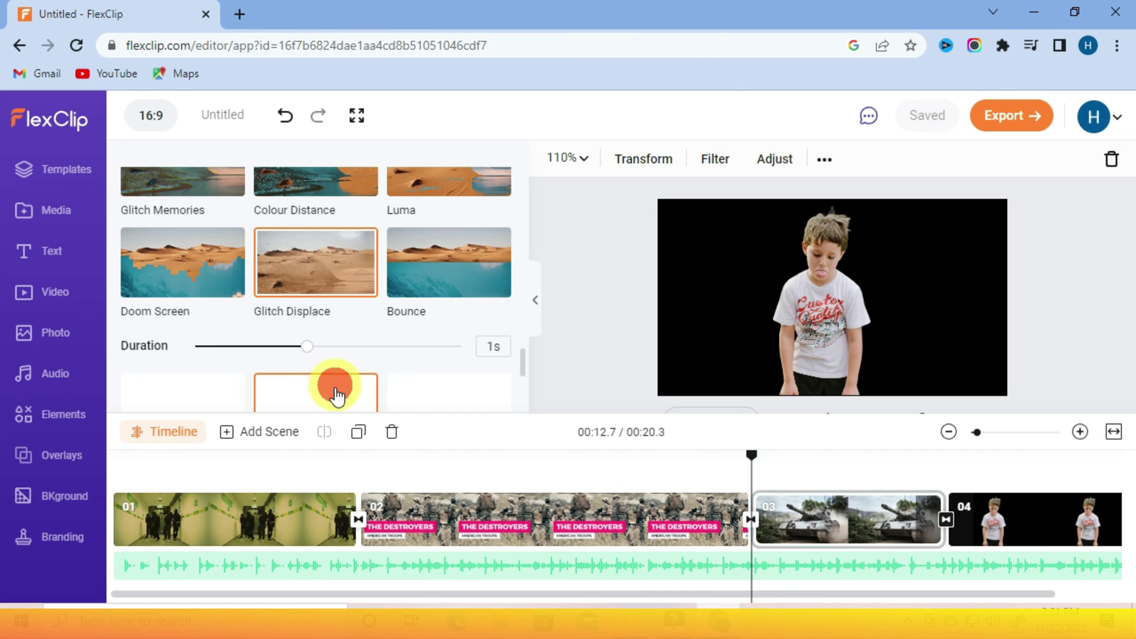
{"action": "left_click", "coordinate": [335, 393]}
{"action": "scroll", "coordinate": [335, 340], "scroll_direction": "down", "scroll_amount": 1}
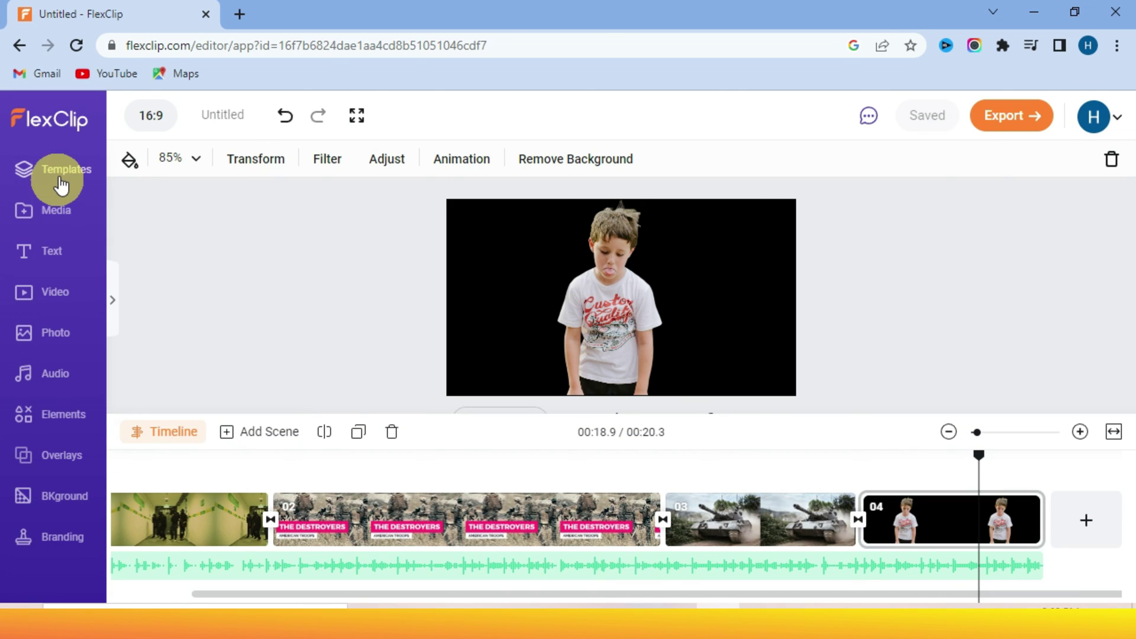
Launch the screen recorder from Media, compare recording modes, and start a Screen Only recording
{"action": "left_click", "coordinate": [58, 214]}
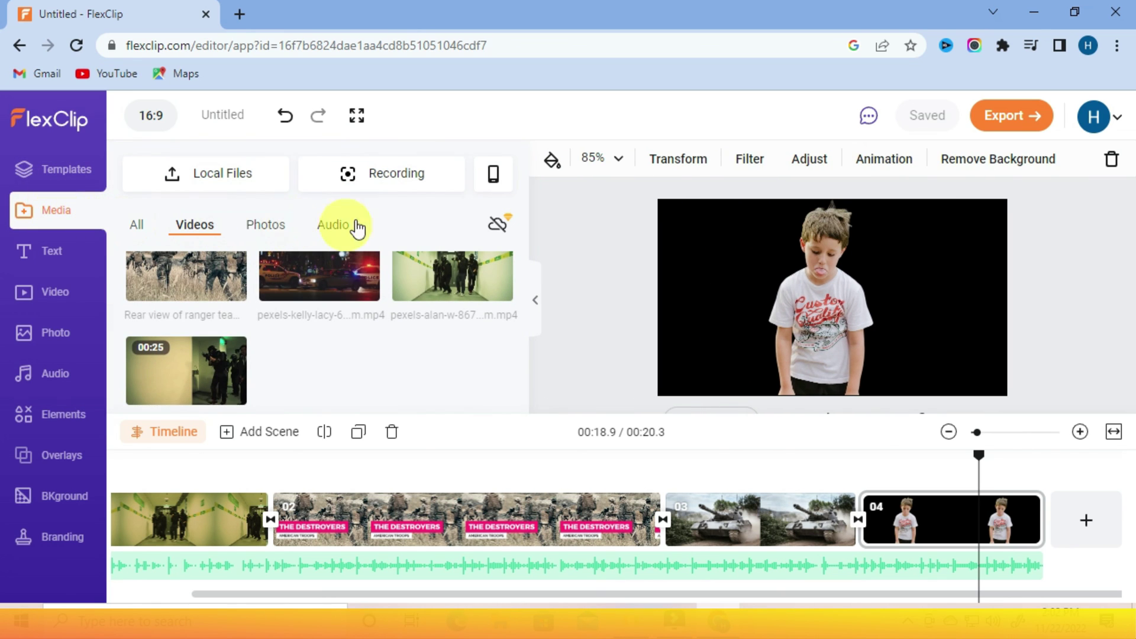
{"action": "left_click", "coordinate": [379, 175]}
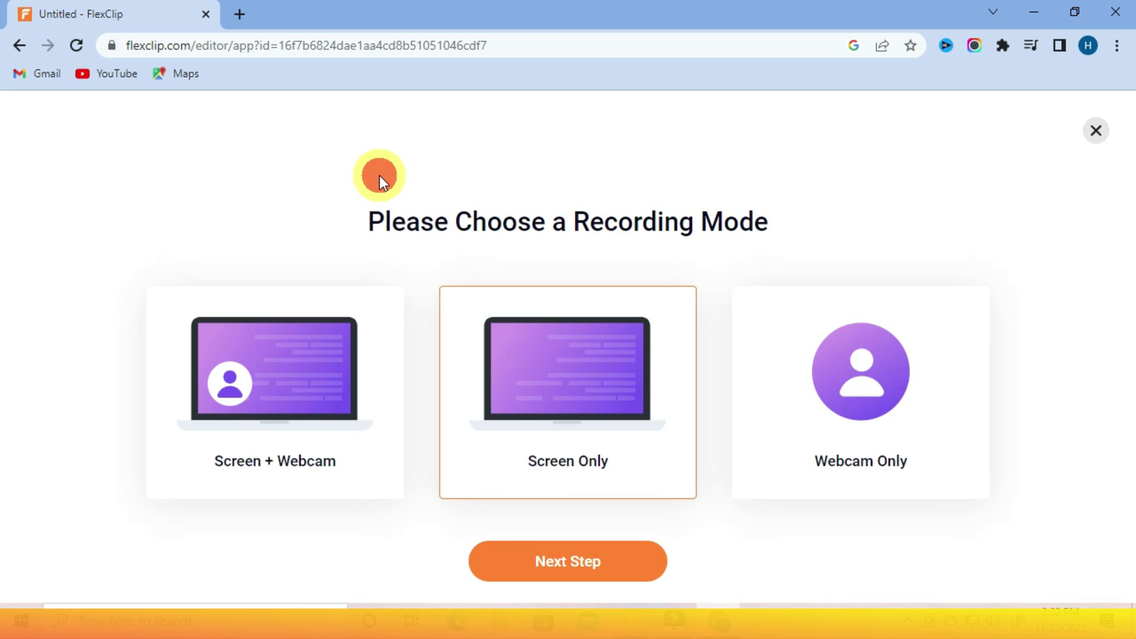
{"action": "left_click", "coordinate": [301, 351]}
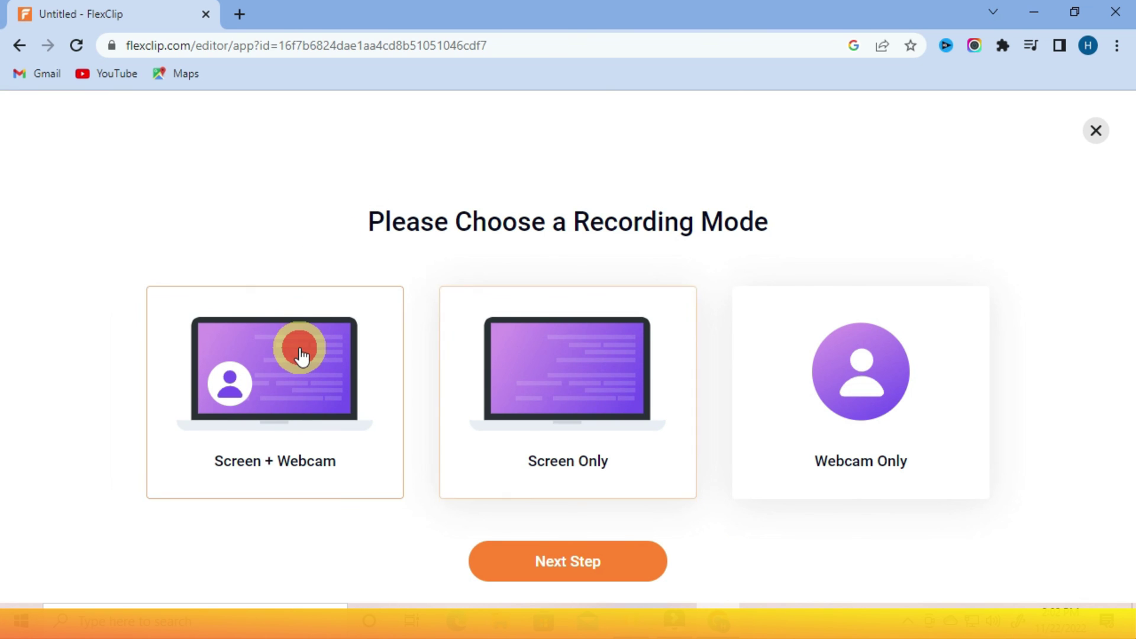
{"action": "left_click", "coordinate": [831, 420]}
{"action": "left_click", "coordinate": [623, 395]}
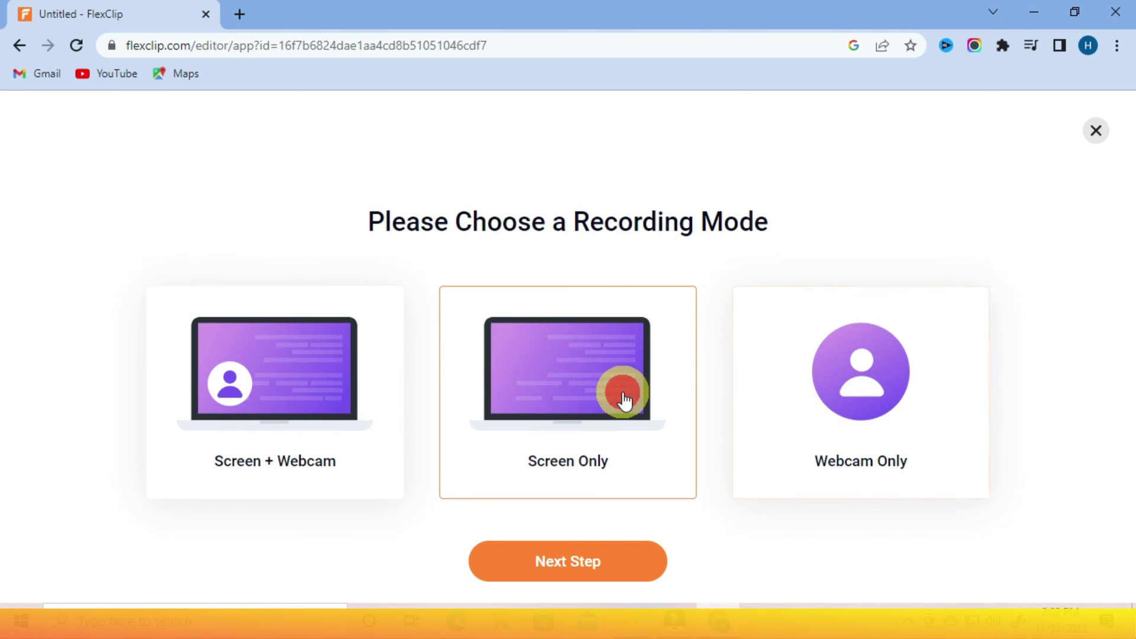
{"action": "left_click", "coordinate": [317, 391]}
{"action": "left_click", "coordinate": [531, 398]}
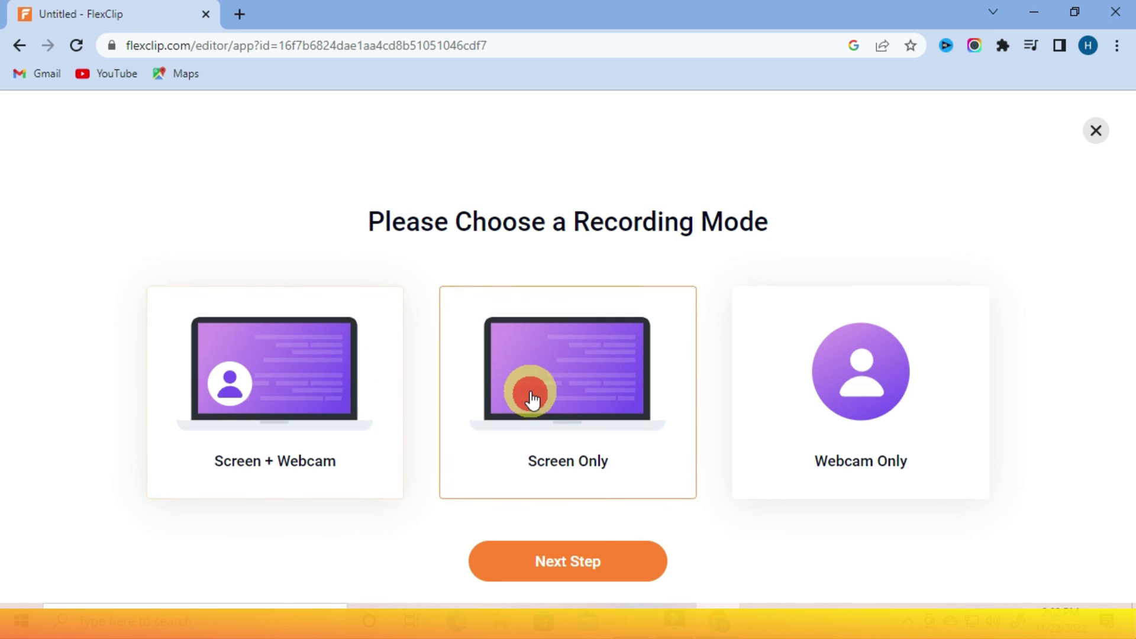
{"action": "left_click", "coordinate": [573, 562]}
{"action": "left_click", "coordinate": [572, 551]}
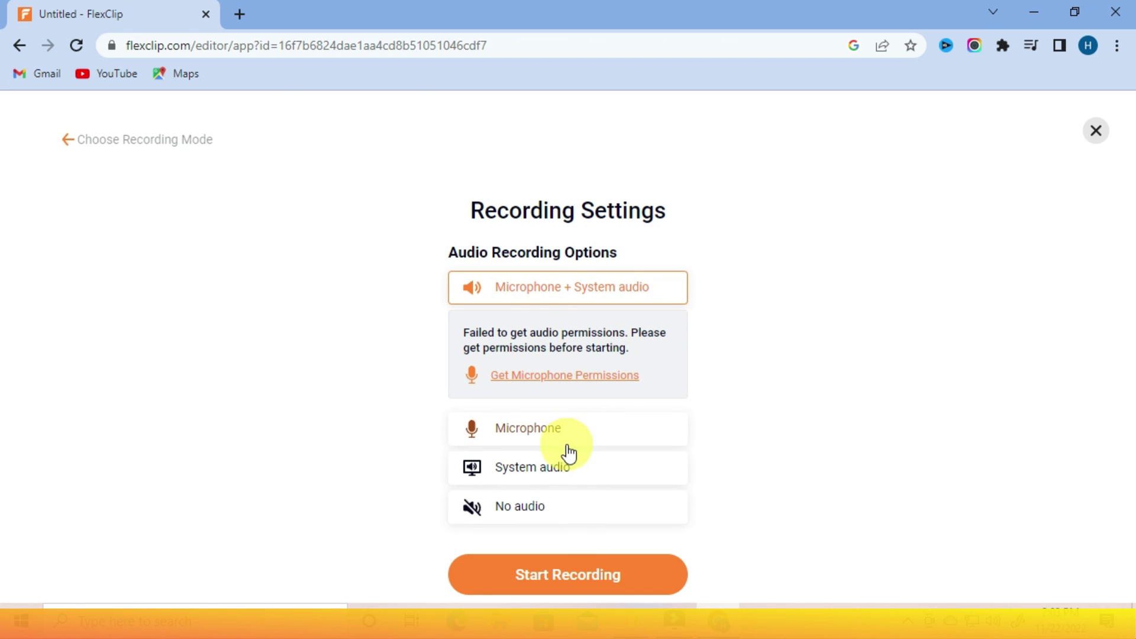